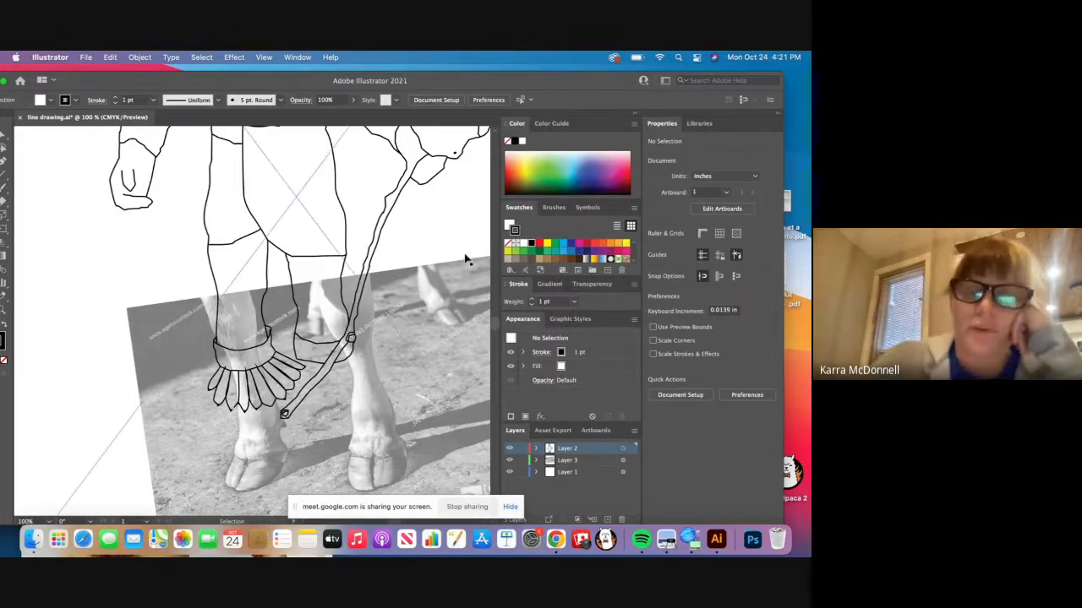
Toggle the visibility of the line-art and hoof-photo layers to compare the traced drawing with its reference
mouse_move(498, 329)
mouse_down()
mouse_move(497, 309)
mouse_move(497, 329)
mouse_up()
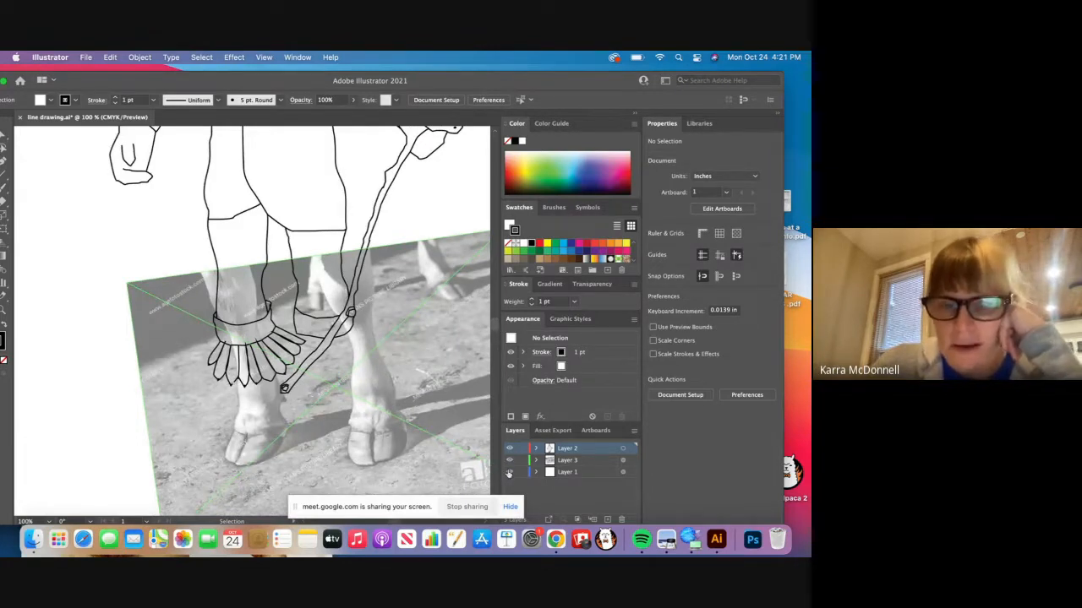
click(509, 461)
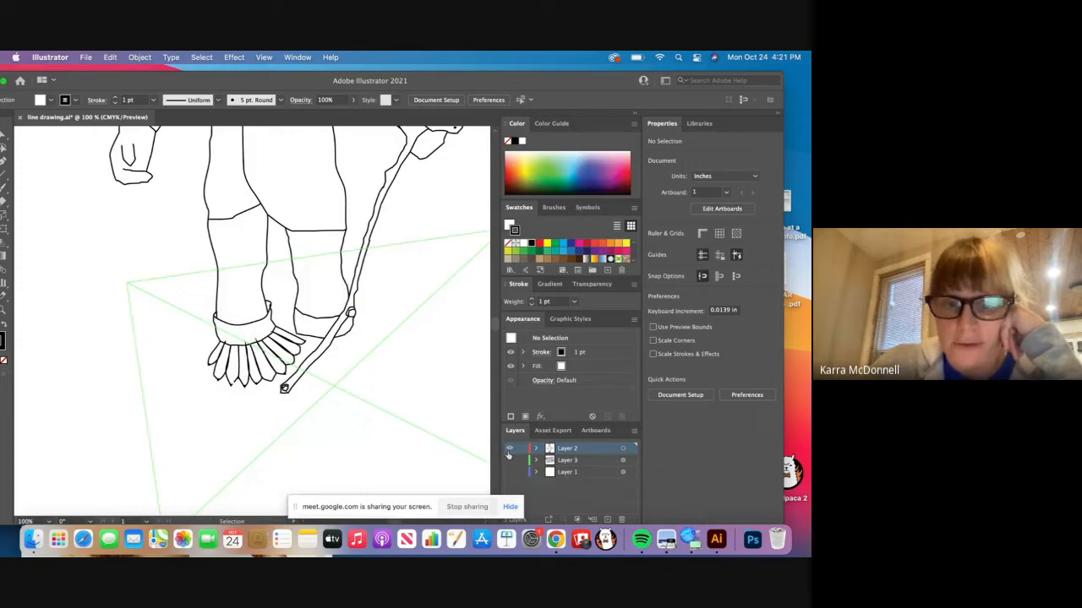
click(509, 449)
click(510, 448)
click(508, 461)
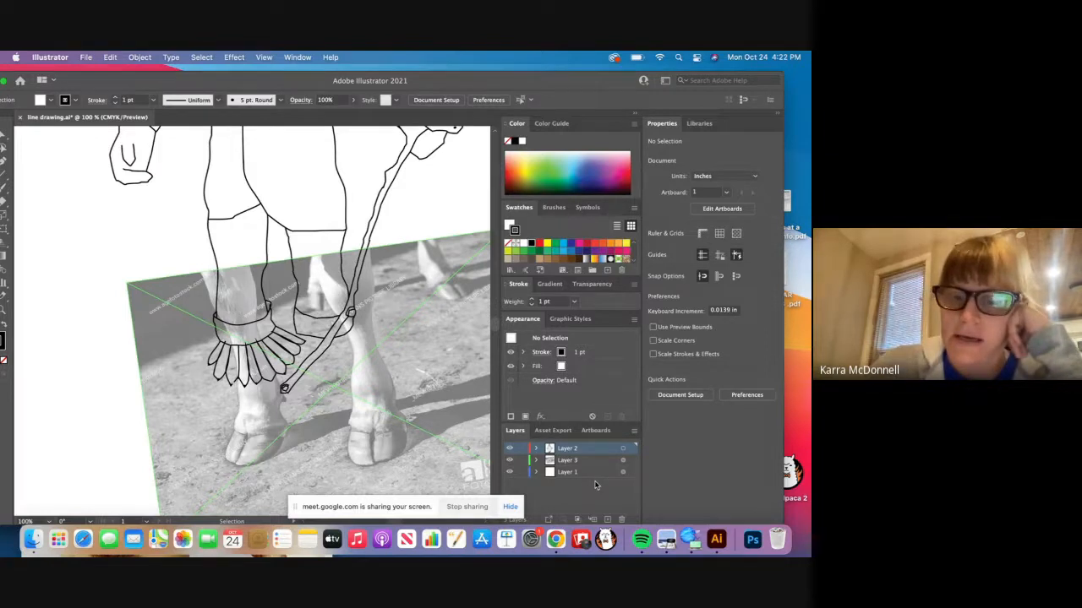
drag(260, 86, 287, 83)
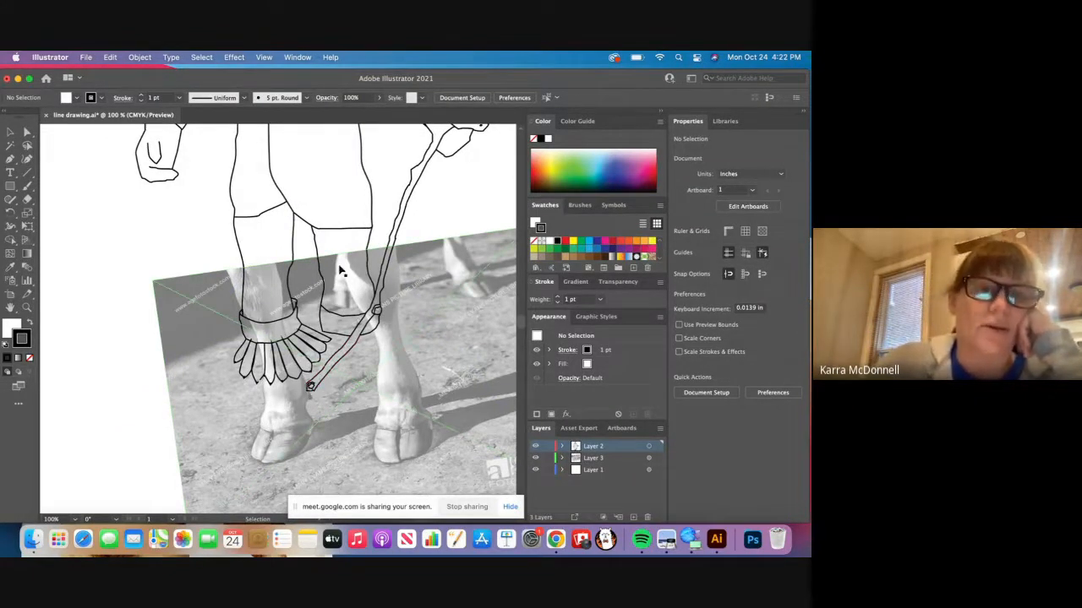
Create a new portrait Letter document, 8.5 by 11 in, with CMYK color and 300 ppi raster effects
click(88, 58)
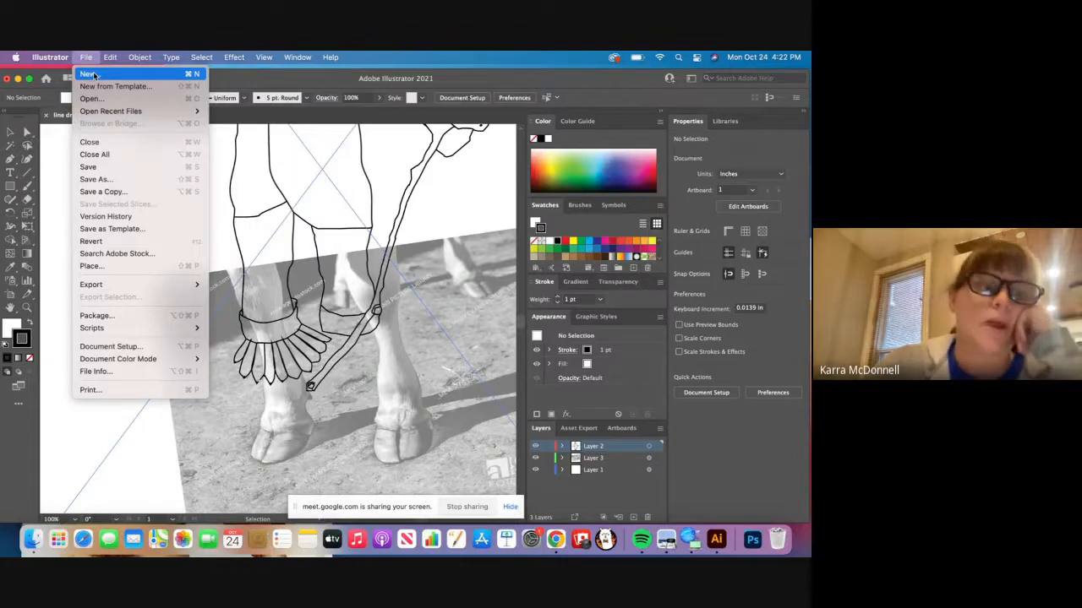
click(94, 75)
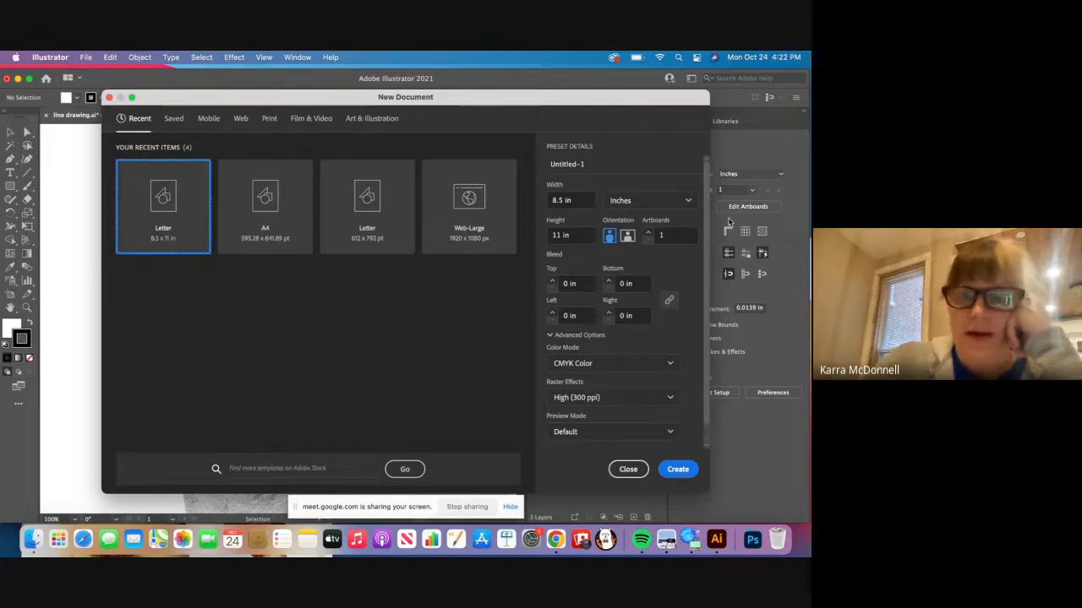
click(683, 206)
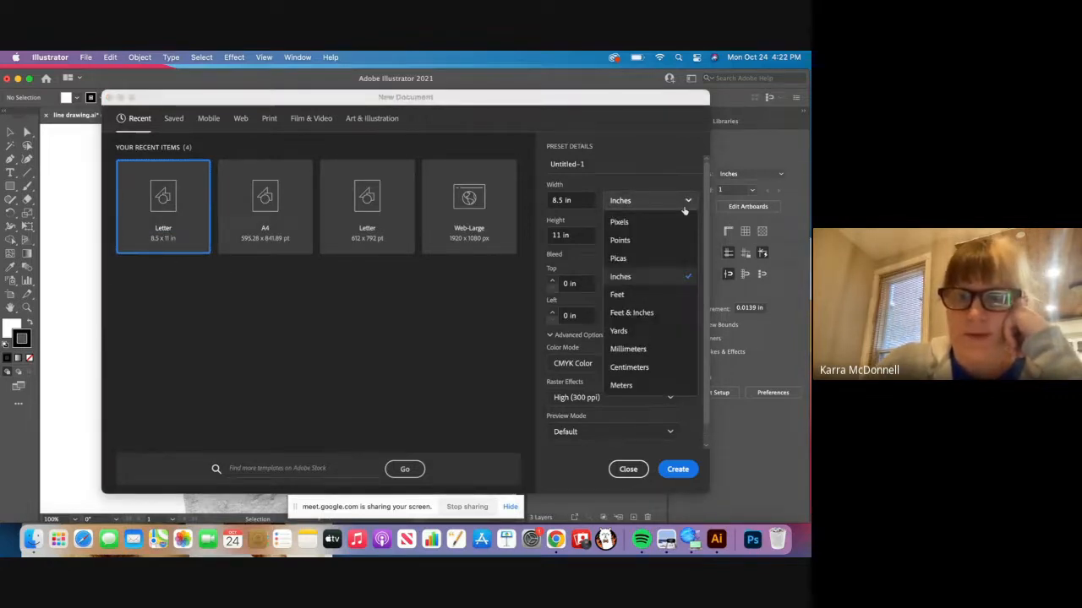
click(685, 209)
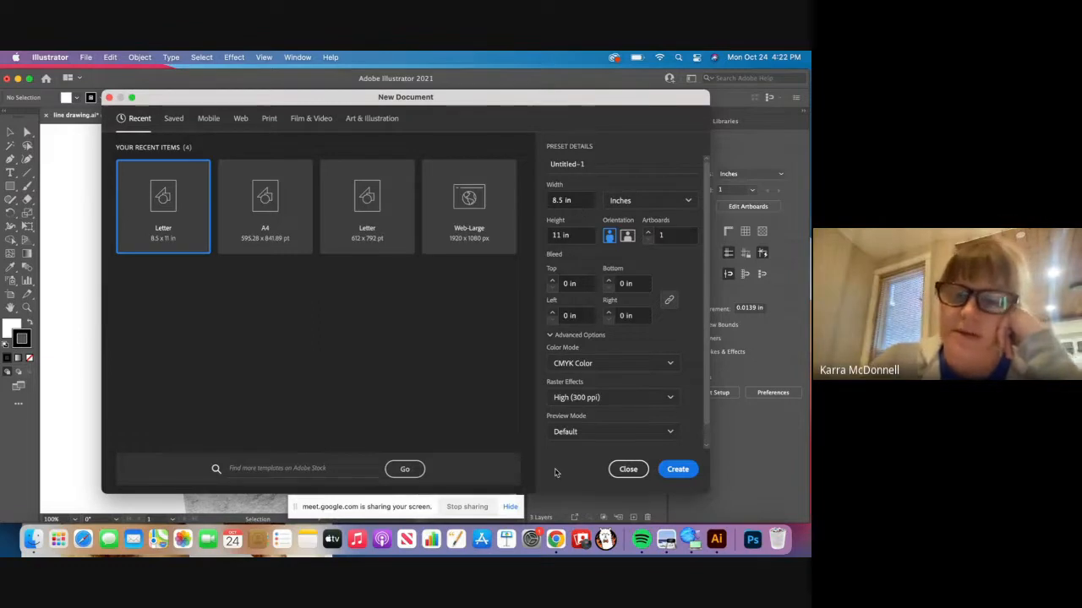
click(682, 473)
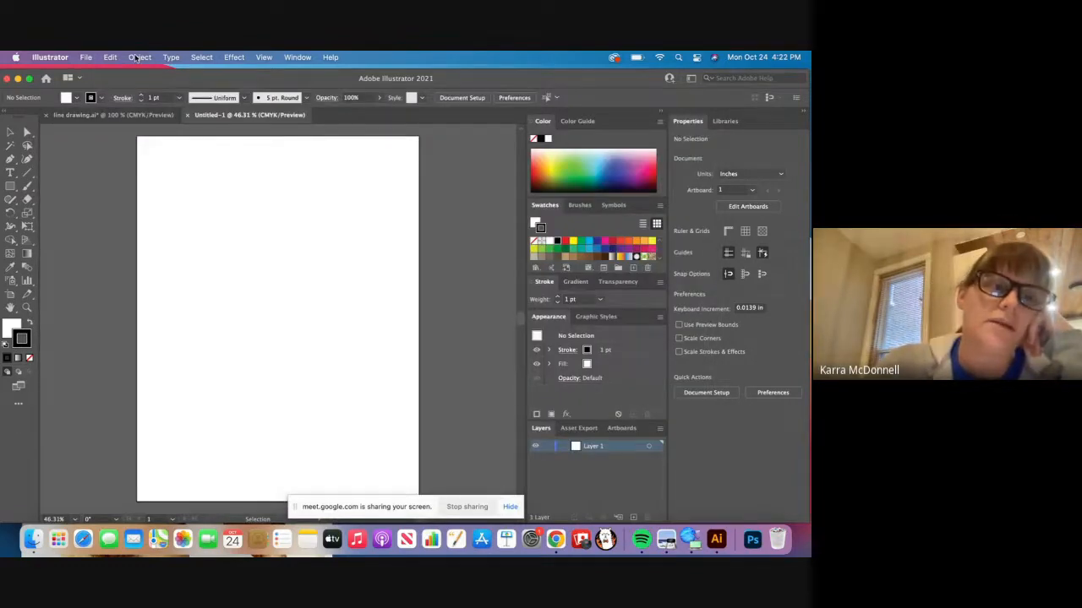
drag(89, 77, 69, 184)
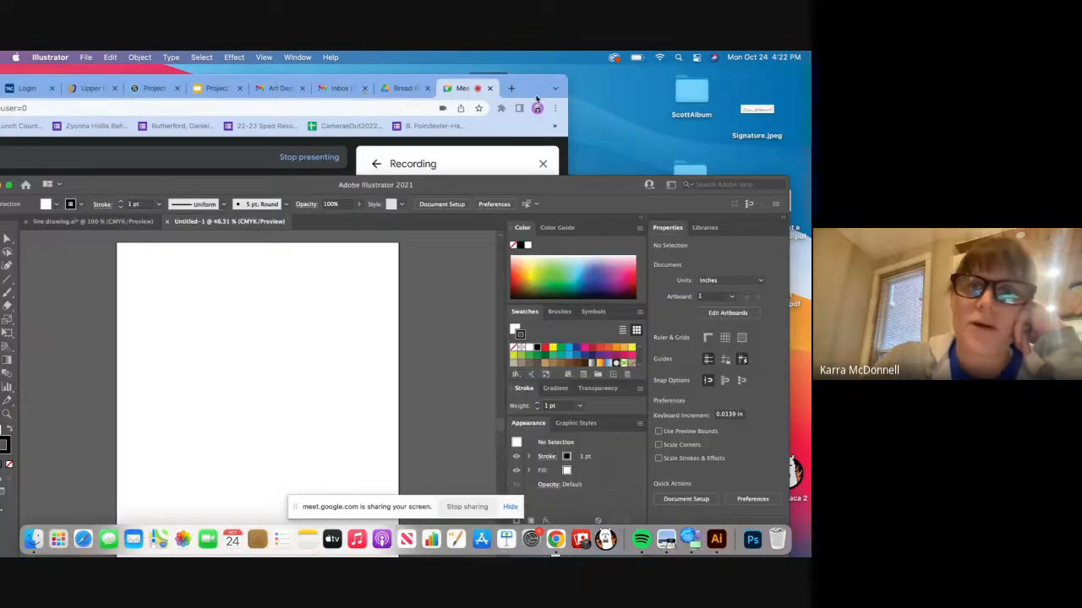
drag(536, 99, 487, 364)
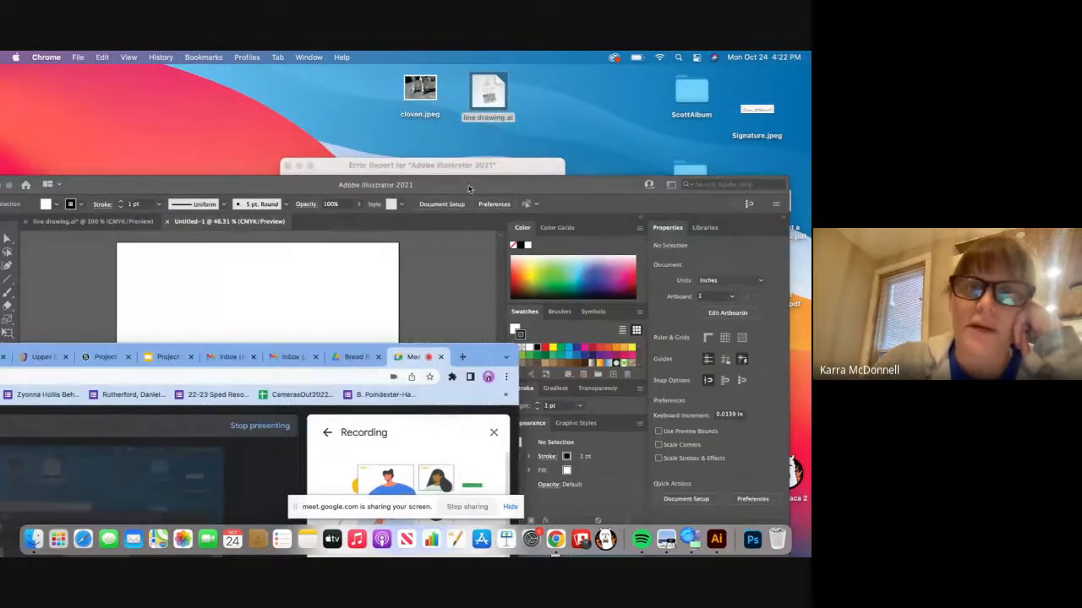
click(461, 187)
double_click(455, 187)
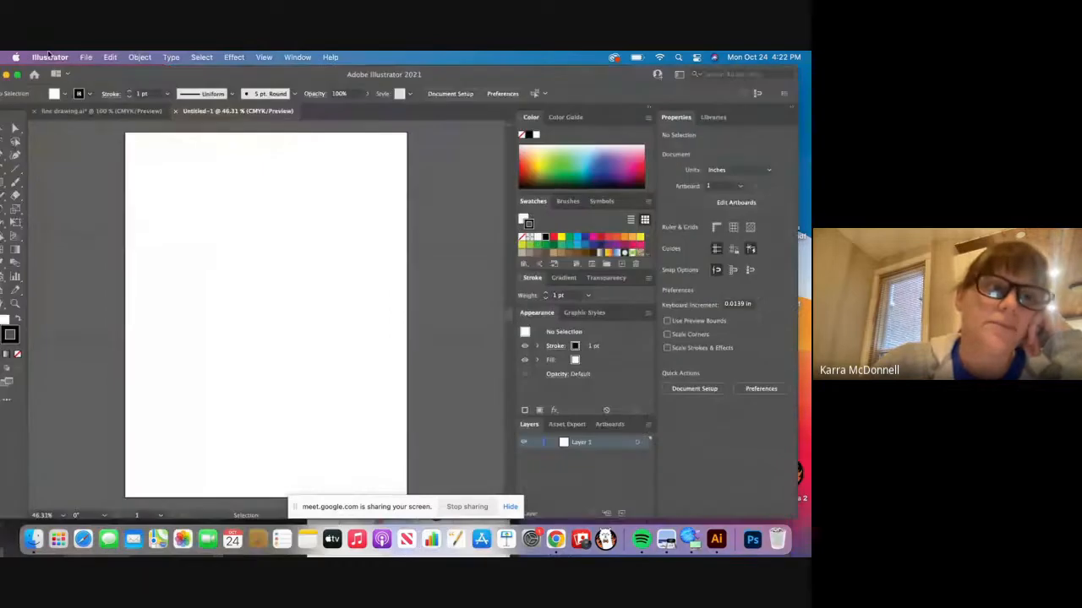
click(86, 57)
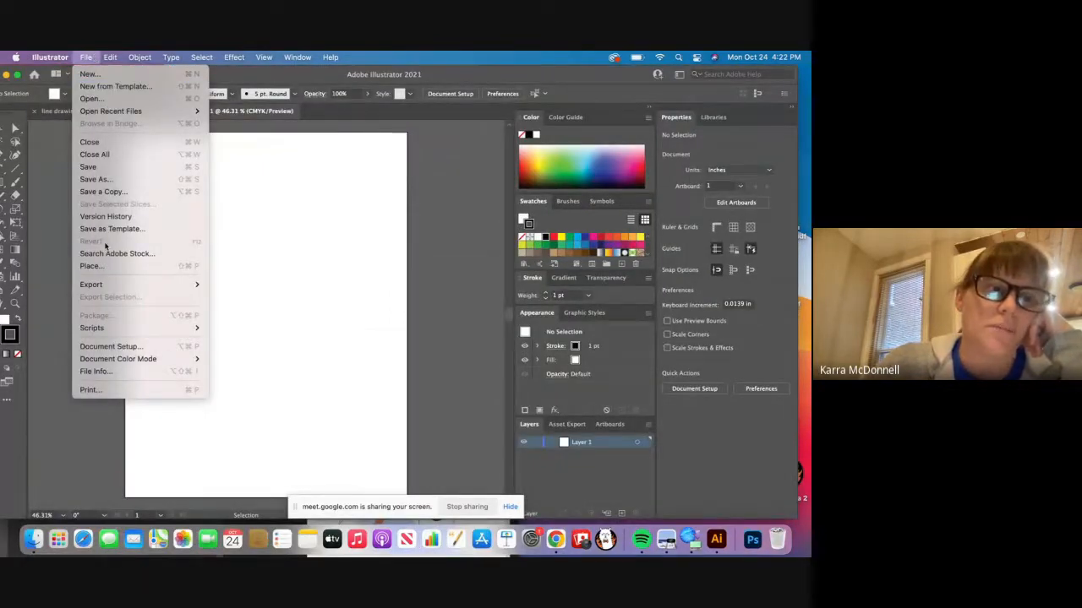
click(249, 76)
Switch to Chrome and open Google Drive from the Gmail inbox
drag(257, 77, 477, 100)
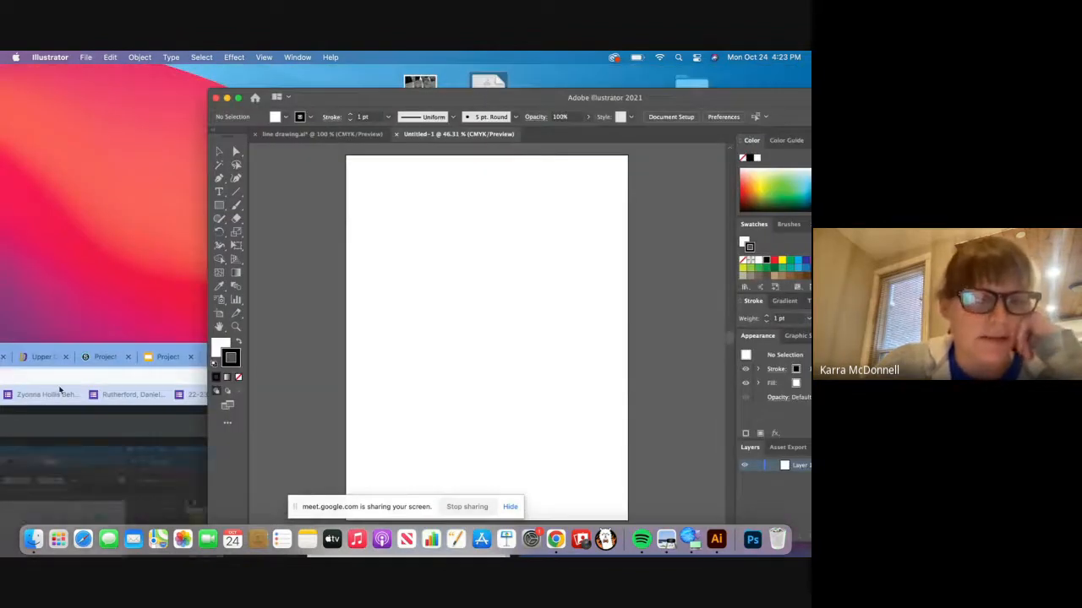
click(59, 390)
double_click(496, 369)
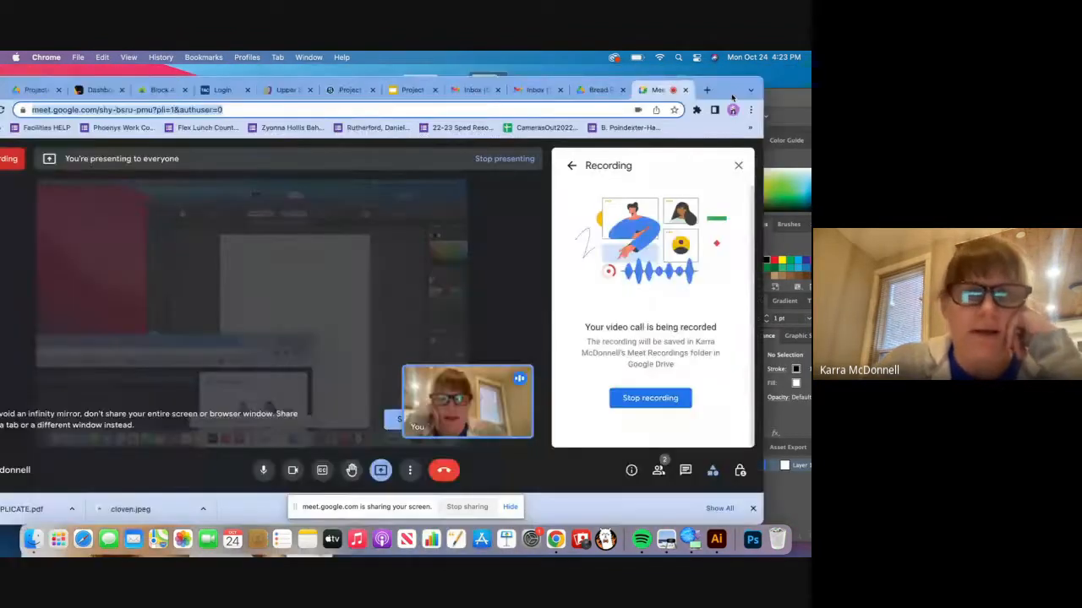
click(475, 94)
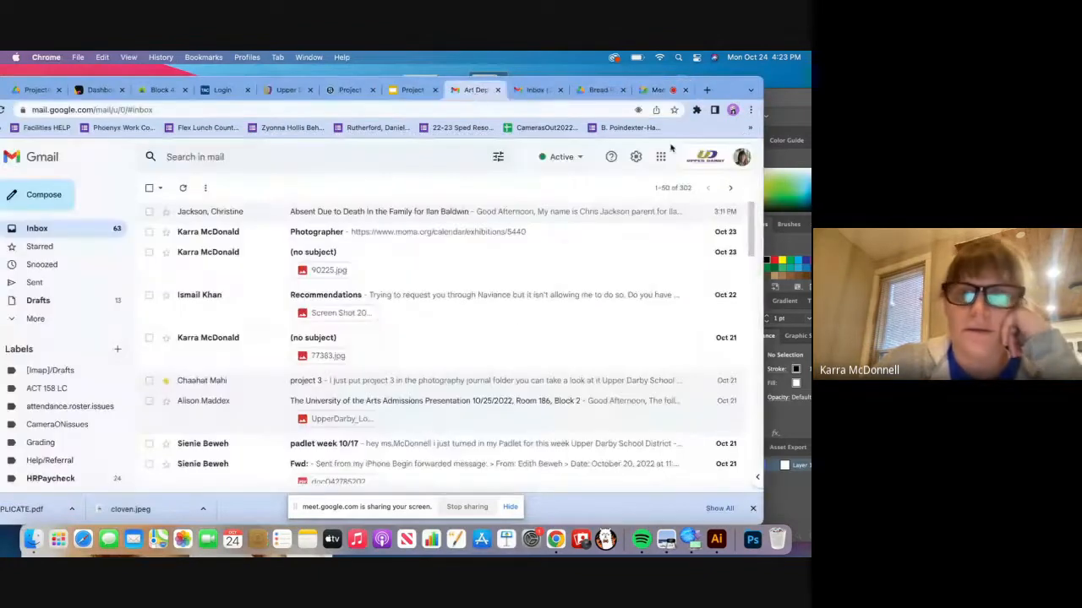
click(638, 158)
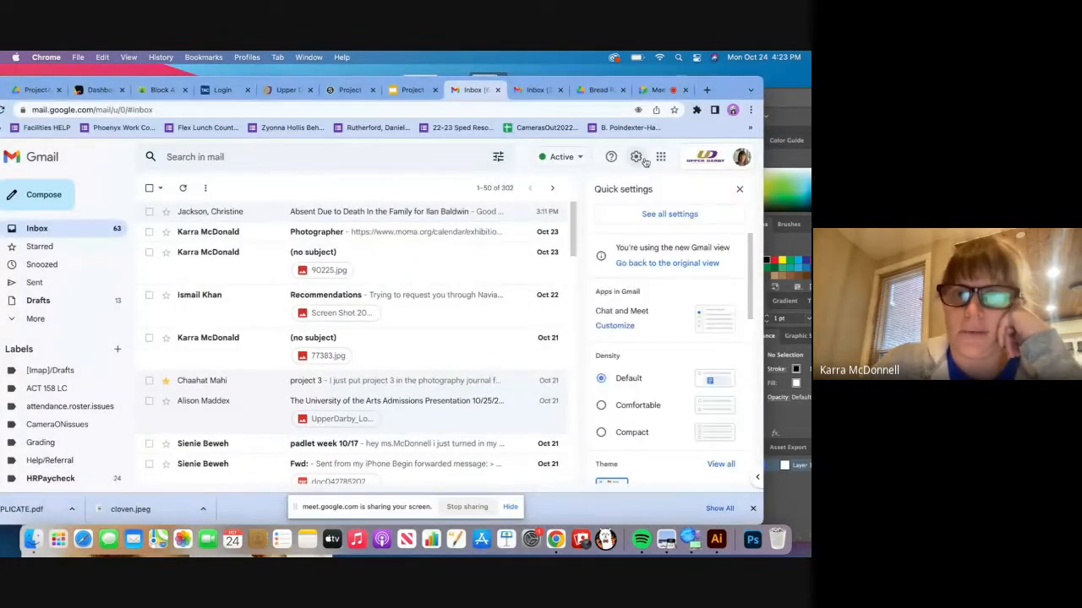
click(661, 156)
click(719, 205)
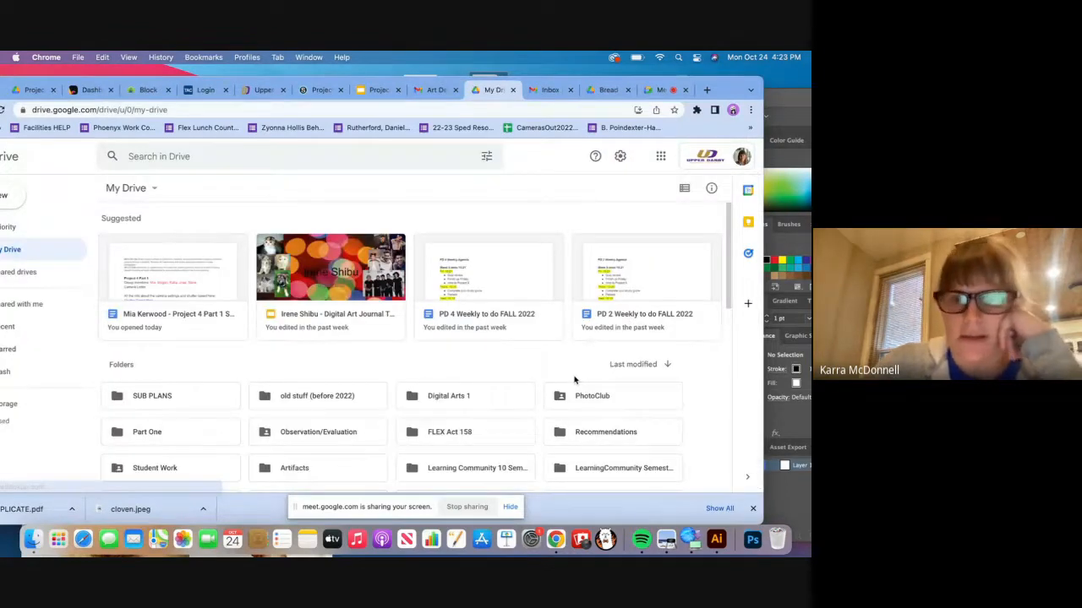
Open the Project 5 folder inside the Digital Arts 1 folder in My Drive
scroll(727, 324, down, 2)
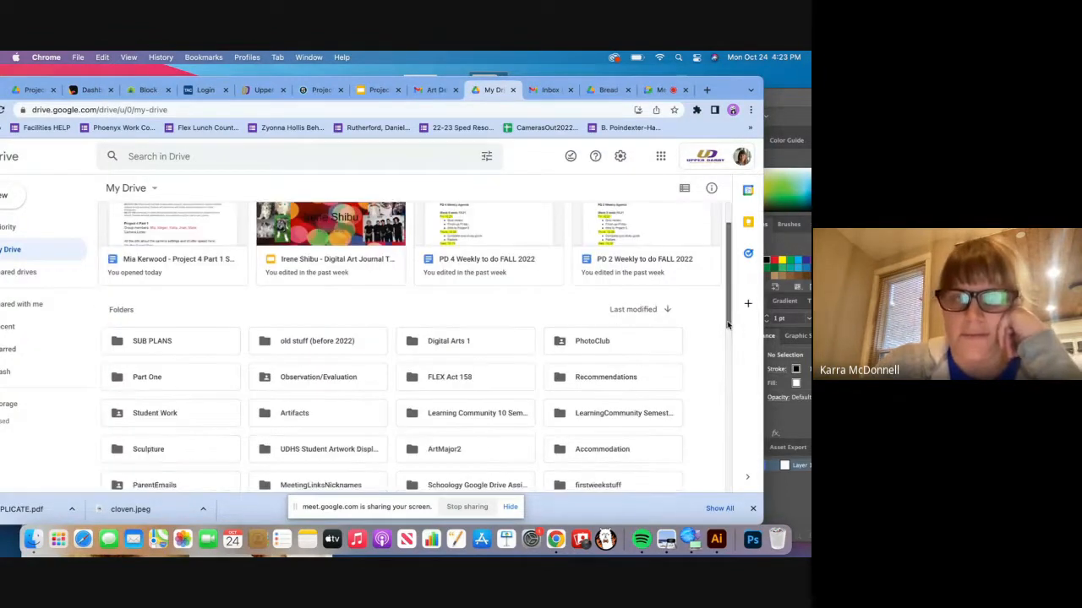
scroll(726, 323, down, 2)
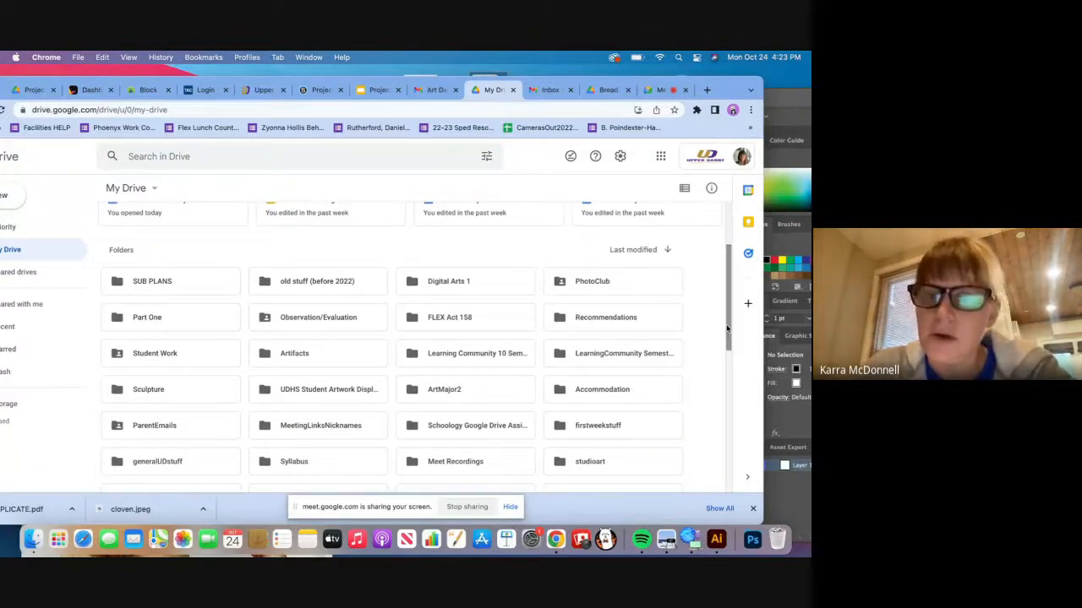
drag(727, 328, 726, 352)
double_click(438, 219)
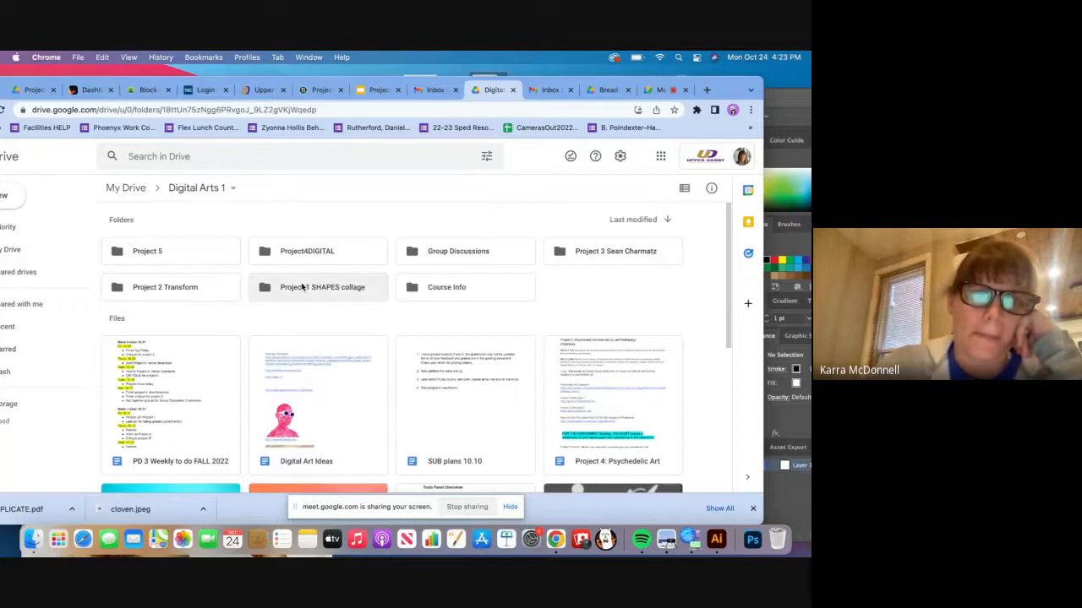
double_click(187, 266)
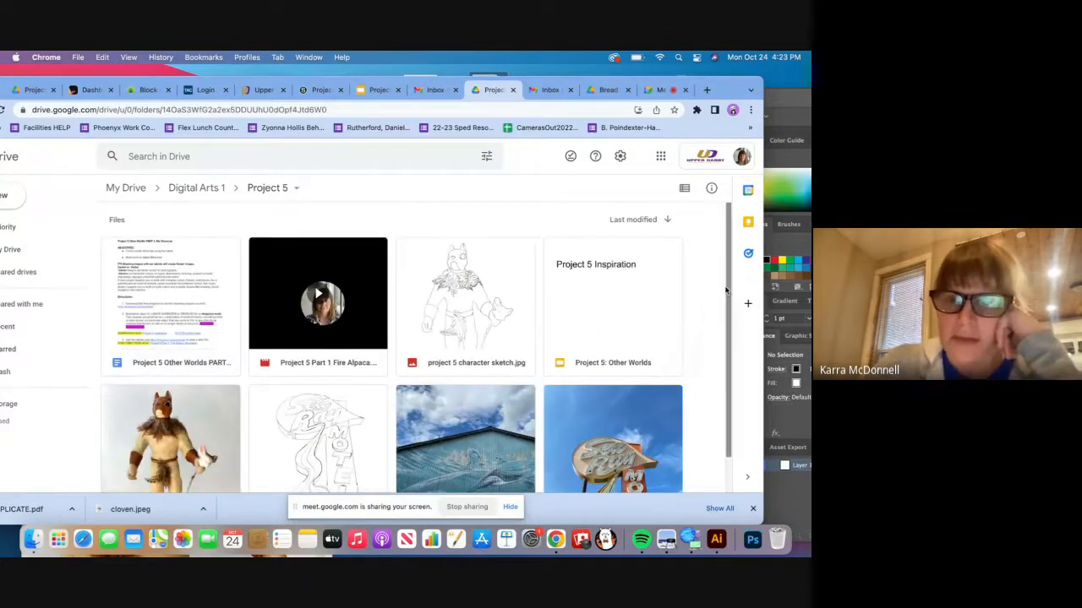
Download "project 5 character sketch" from the Project 5 folder and save it to the Desktop
scroll(727, 292, down, 1)
double_click(492, 303)
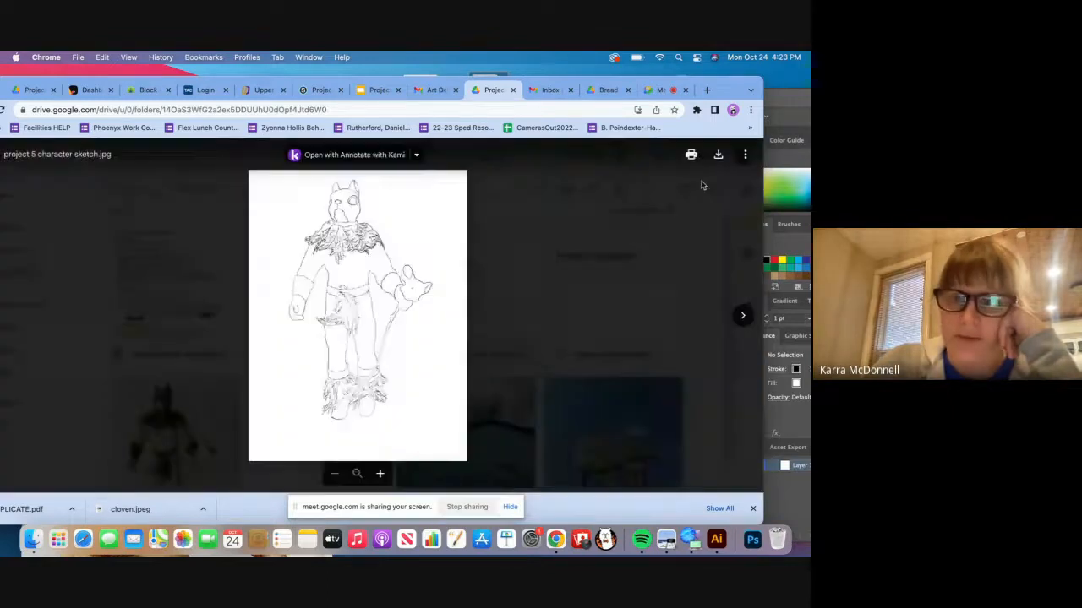
click(721, 158)
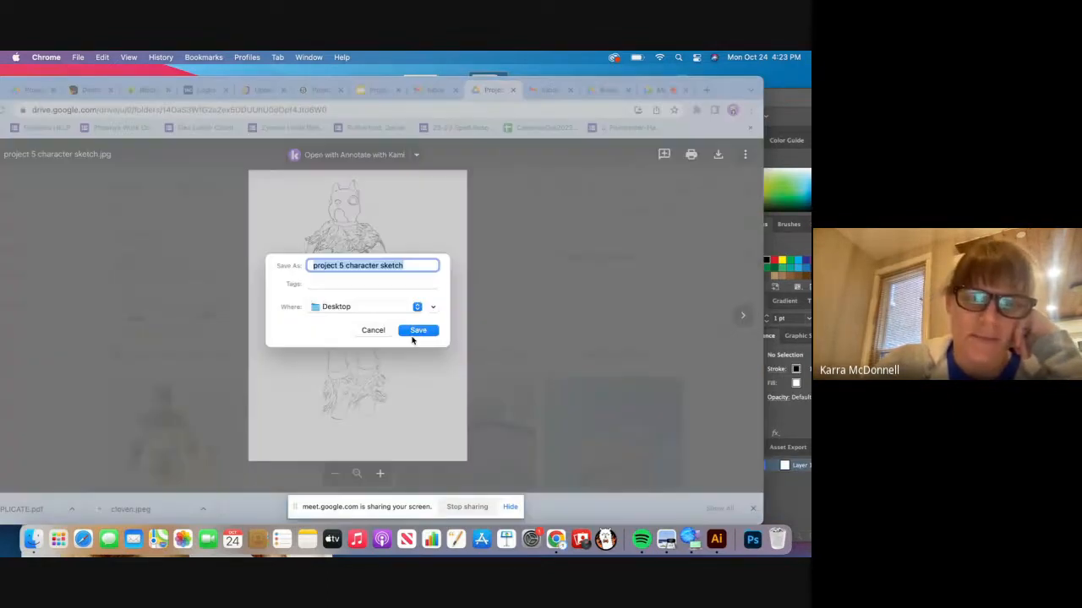
click(415, 334)
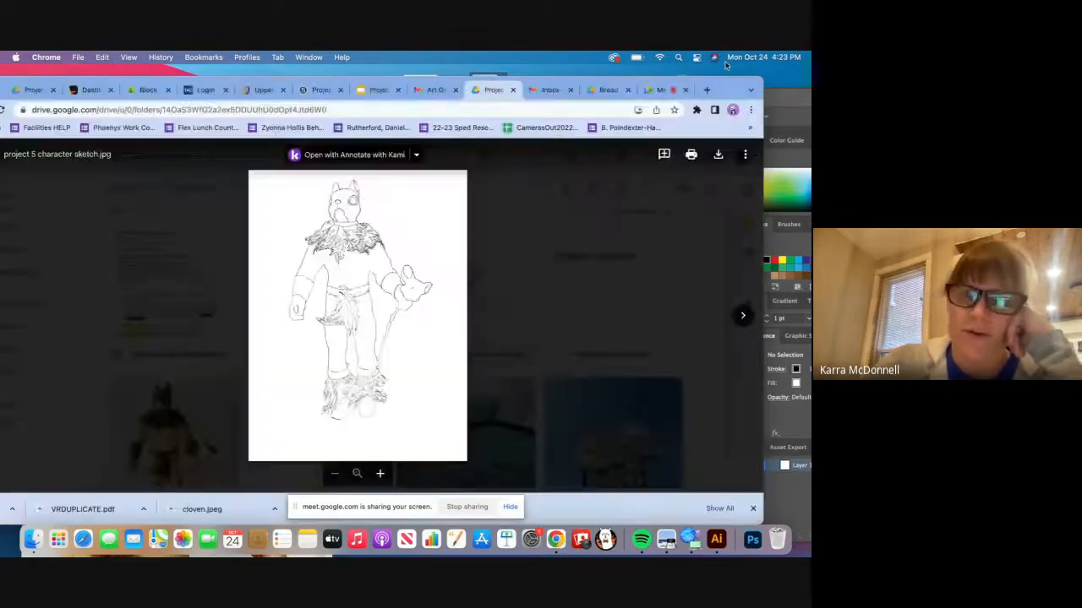
Switch back to Illustrator and bring its window with the blank document to the front
drag(728, 95, 423, 131)
click(333, 98)
drag(355, 97, 126, 67)
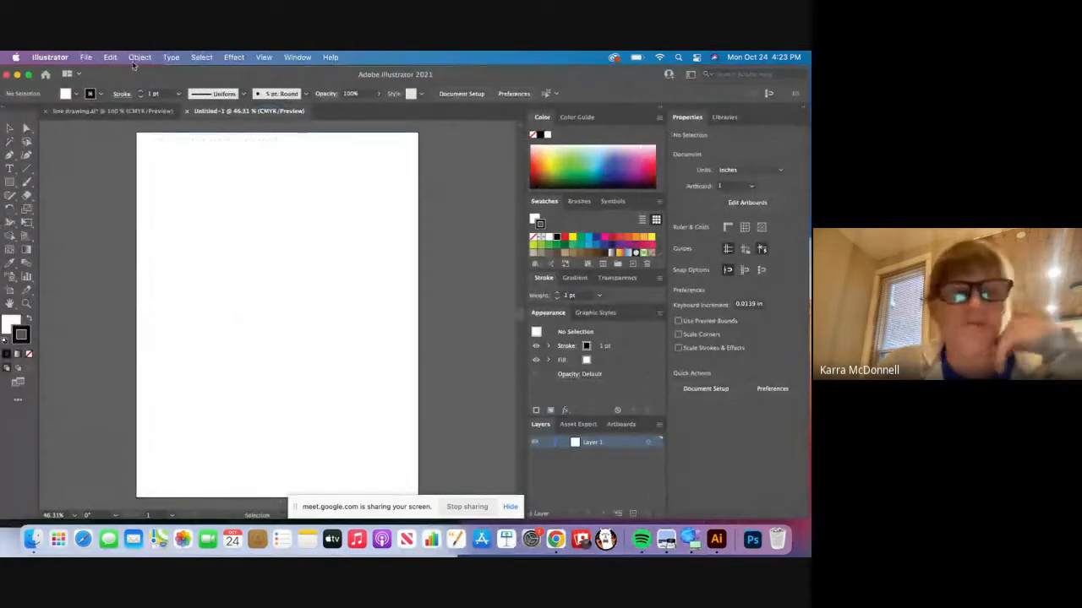
Place "project 5 character sketch.jpeg" from the Desktop as a linked image, sized 8.25 by 11 in to fill the page
click(86, 57)
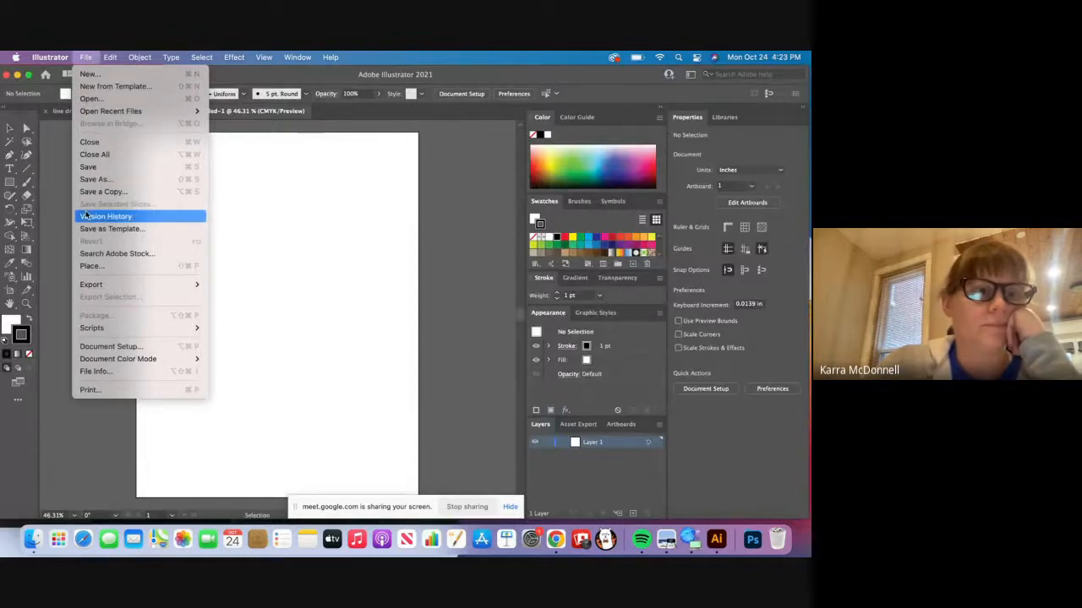
click(91, 266)
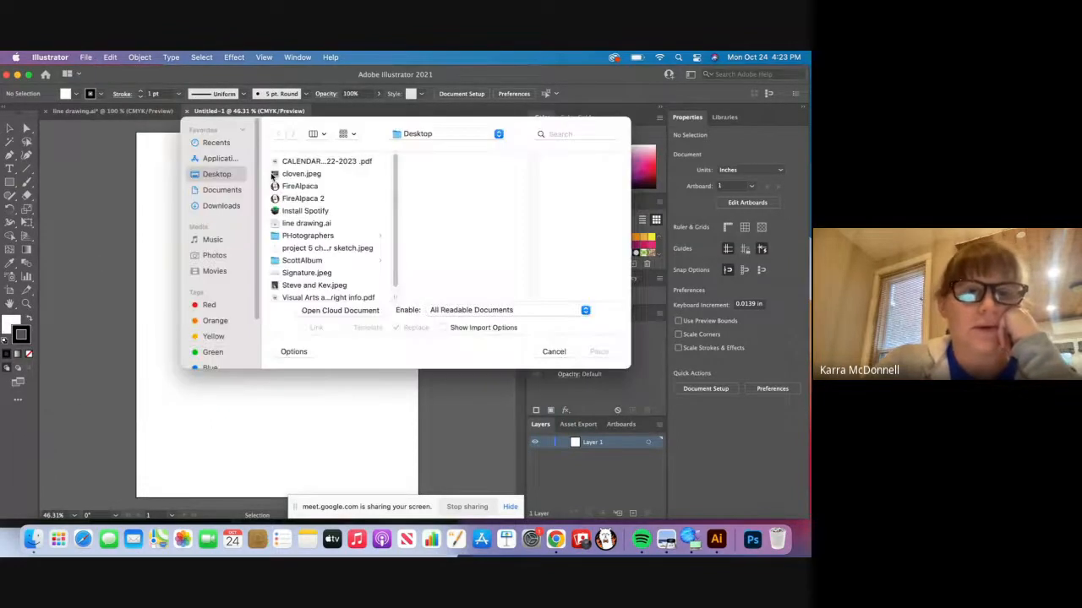
scroll(393, 193, down, 1)
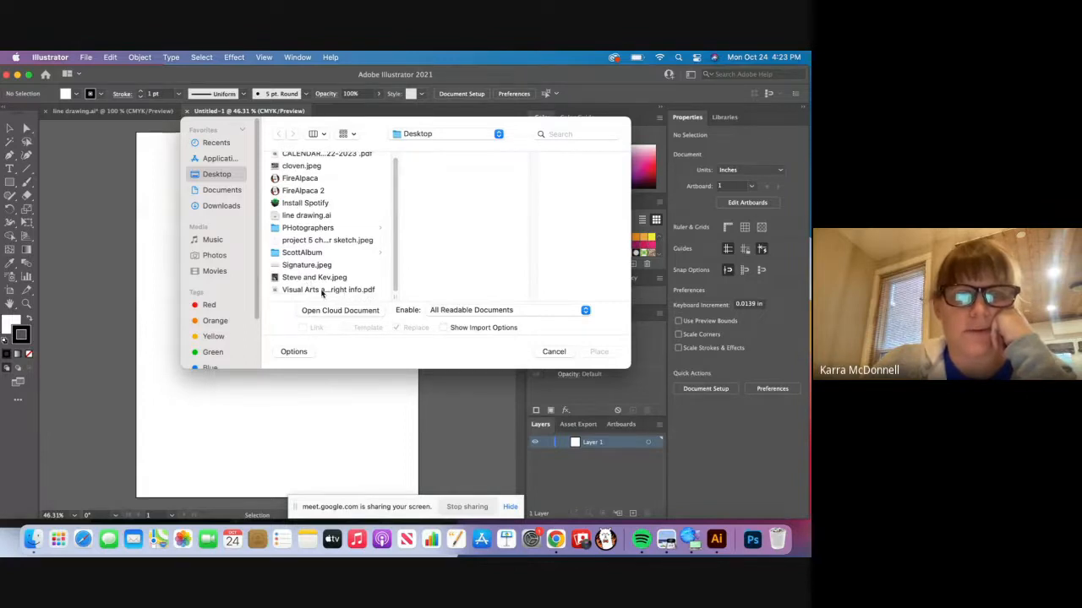
click(305, 203)
click(302, 217)
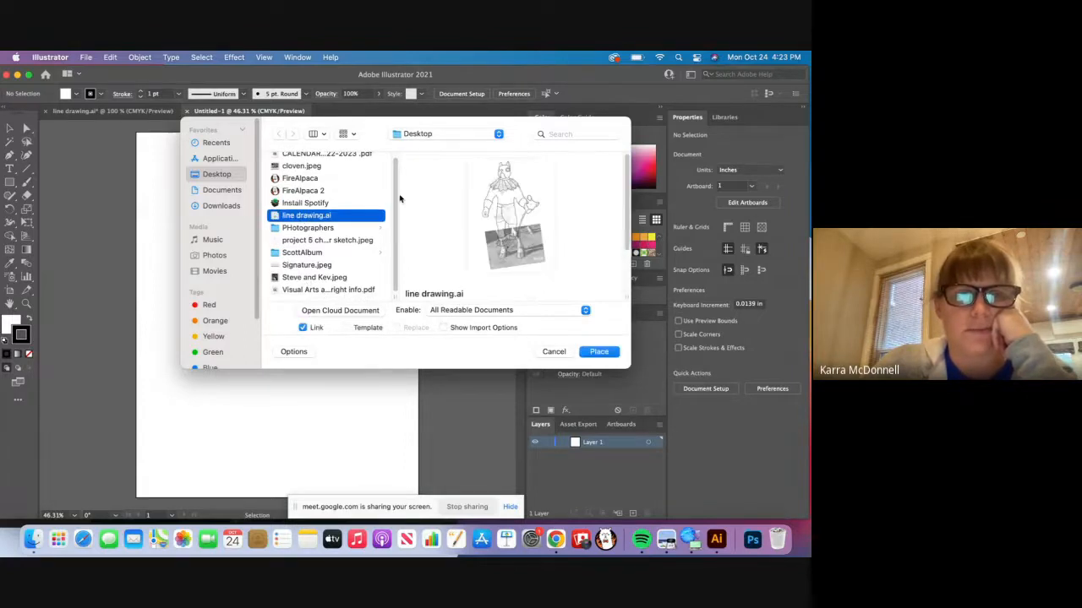
scroll(379, 187, up, 1)
click(327, 247)
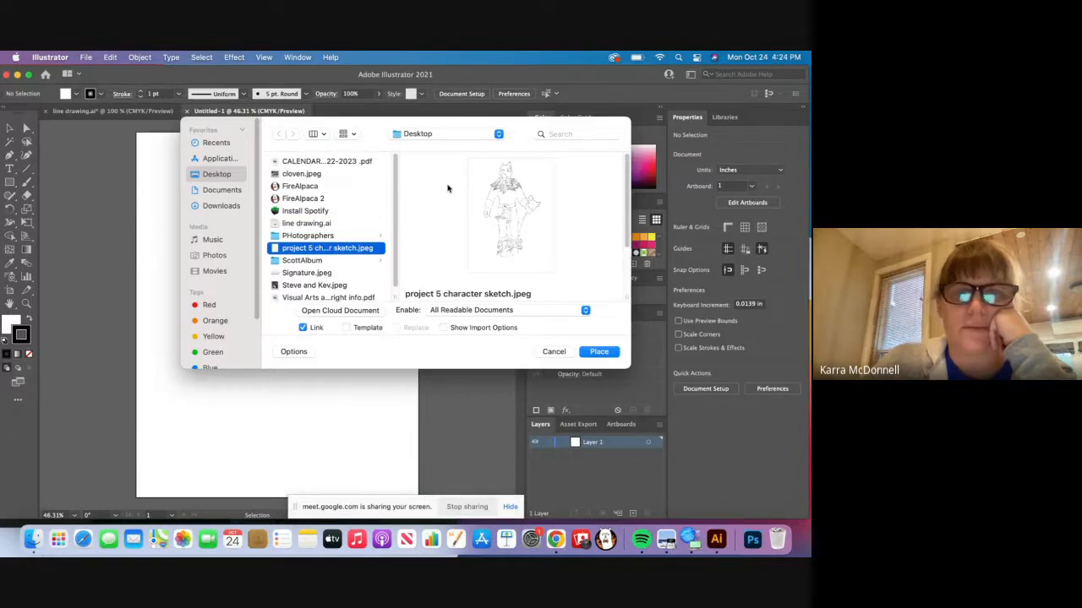
click(600, 353)
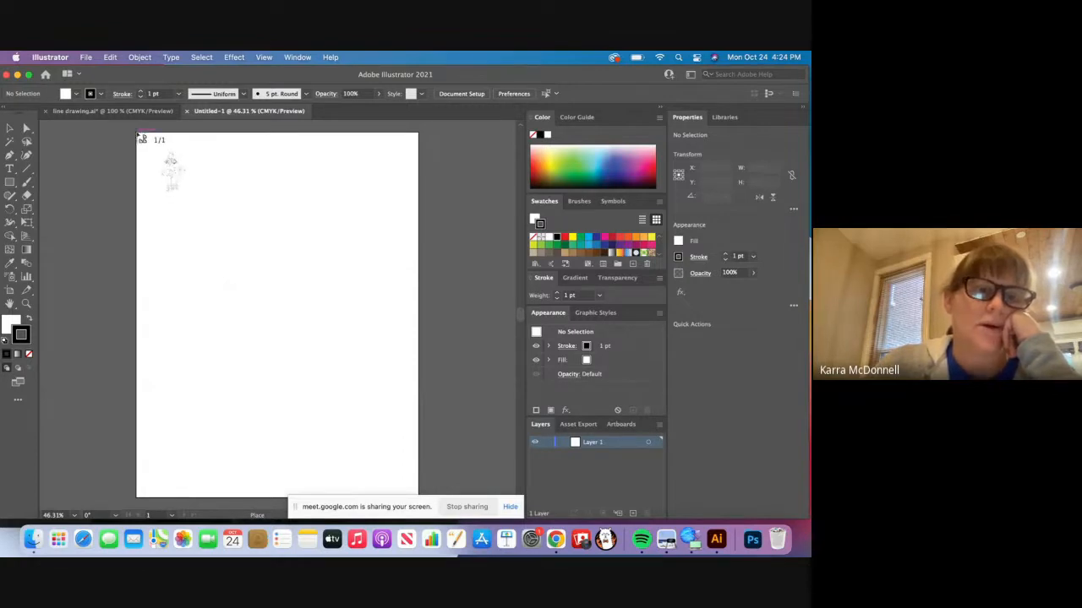
mouse_move(138, 136)
mouse_down()
mouse_move(366, 389)
mouse_move(456, 511)
mouse_move(442, 500)
mouse_up()
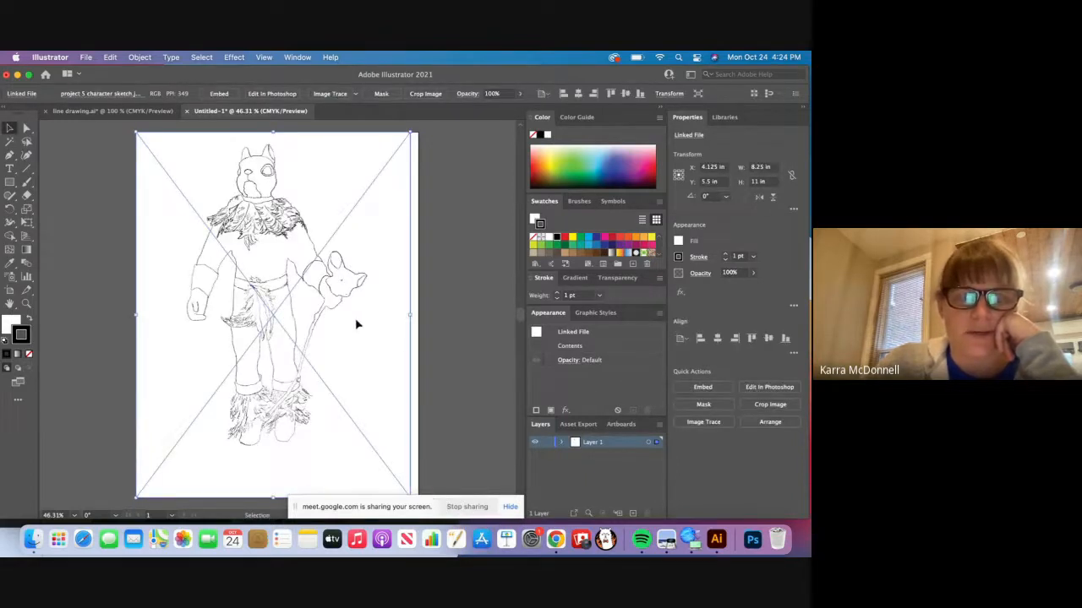
Move the placed sketch 0.125 in horizontally so it is centred on the artboard at X 4.25 in, and deselect it
drag(357, 323, 360, 323)
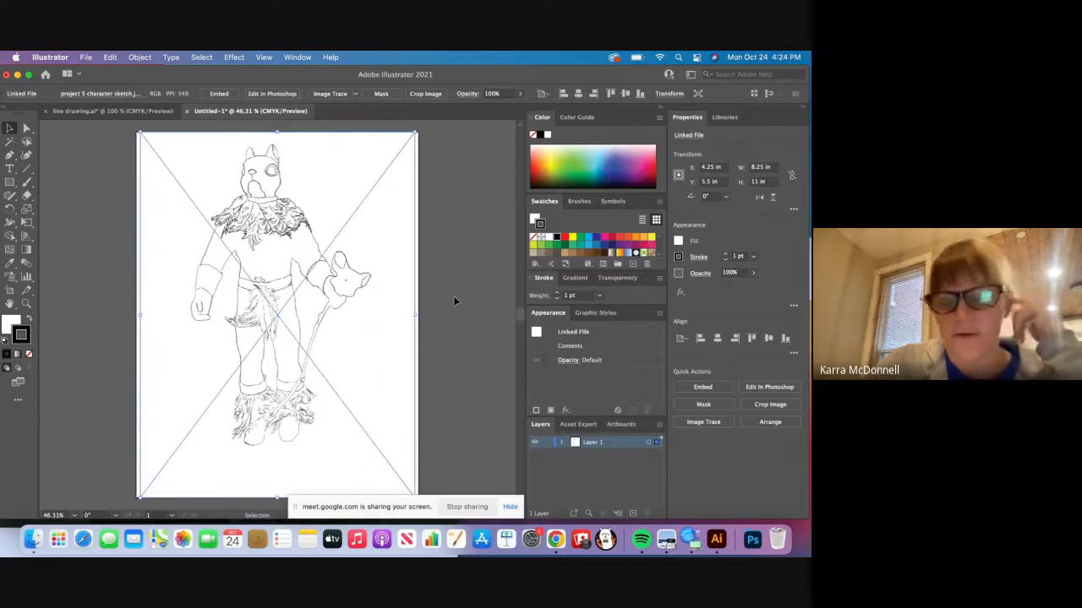
key(Return)
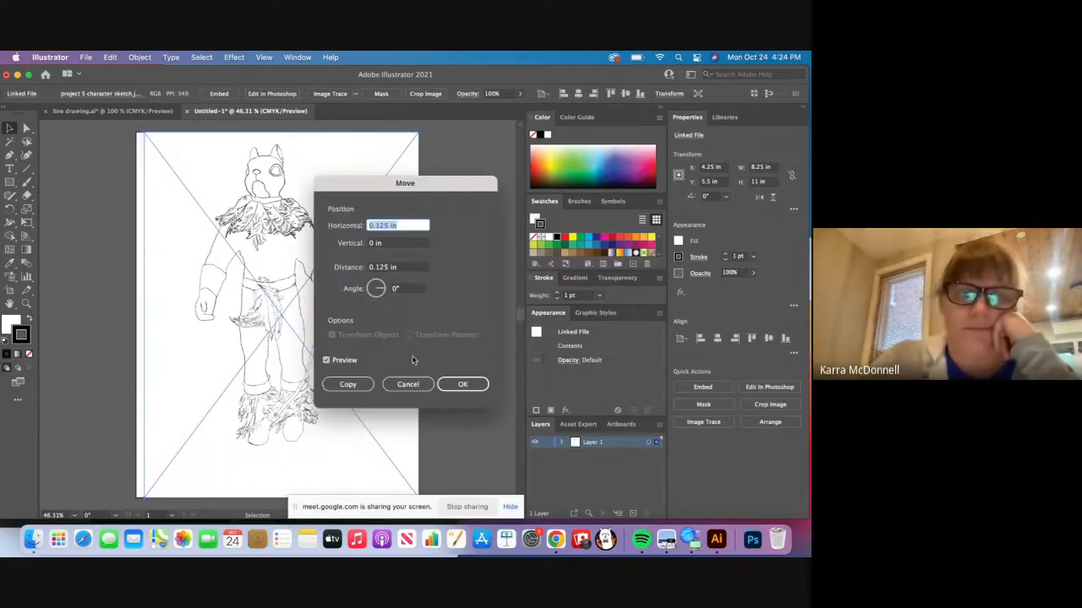
click(418, 390)
click(480, 208)
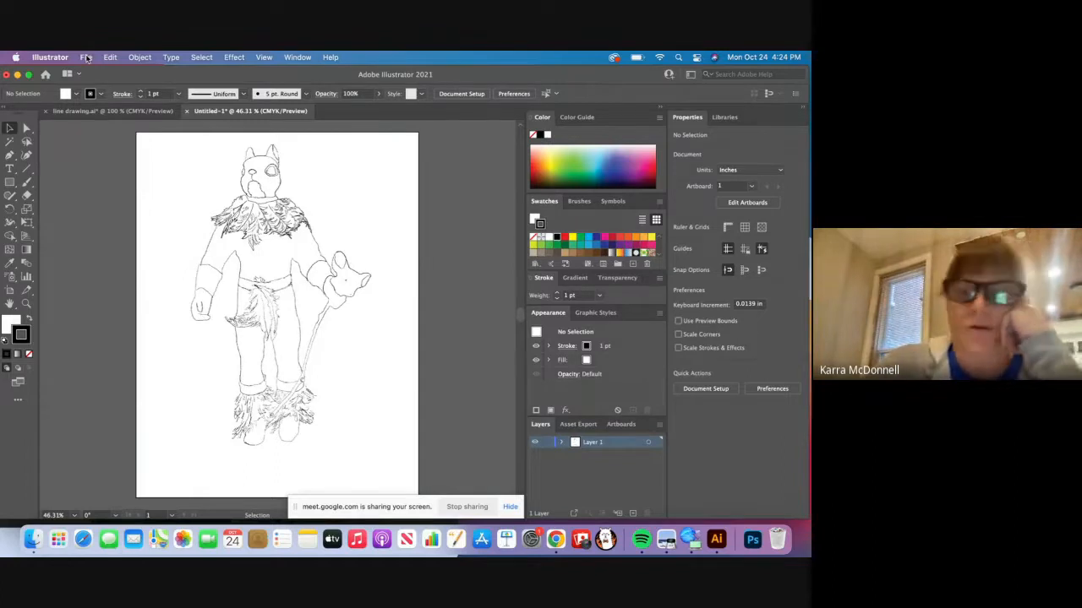
Add a new layer above the sketch layer and toggle the sketch layer's visibility off and back on
click(633, 514)
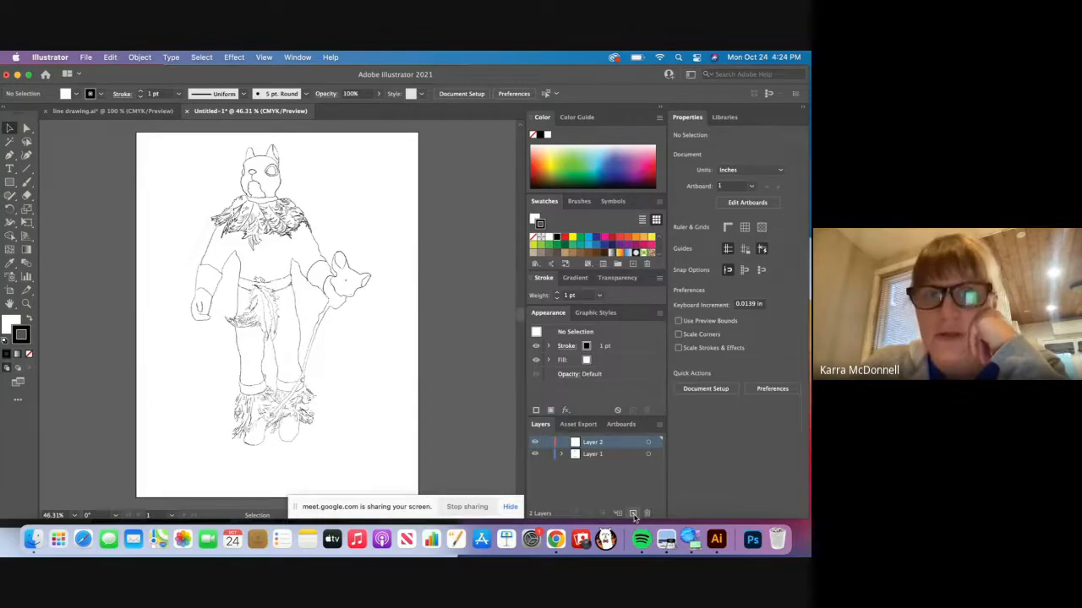
click(535, 455)
click(535, 455)
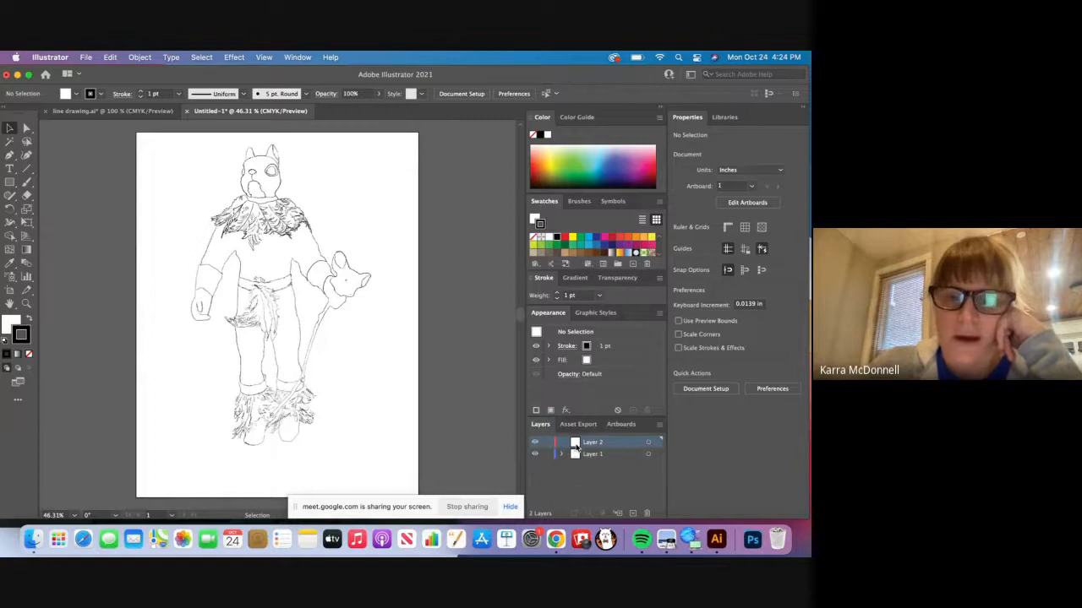
Reduce the opacity of Layer 1, which holds the sketch, to 46% and make Layer 2 the active layer
click(626, 455)
click(648, 456)
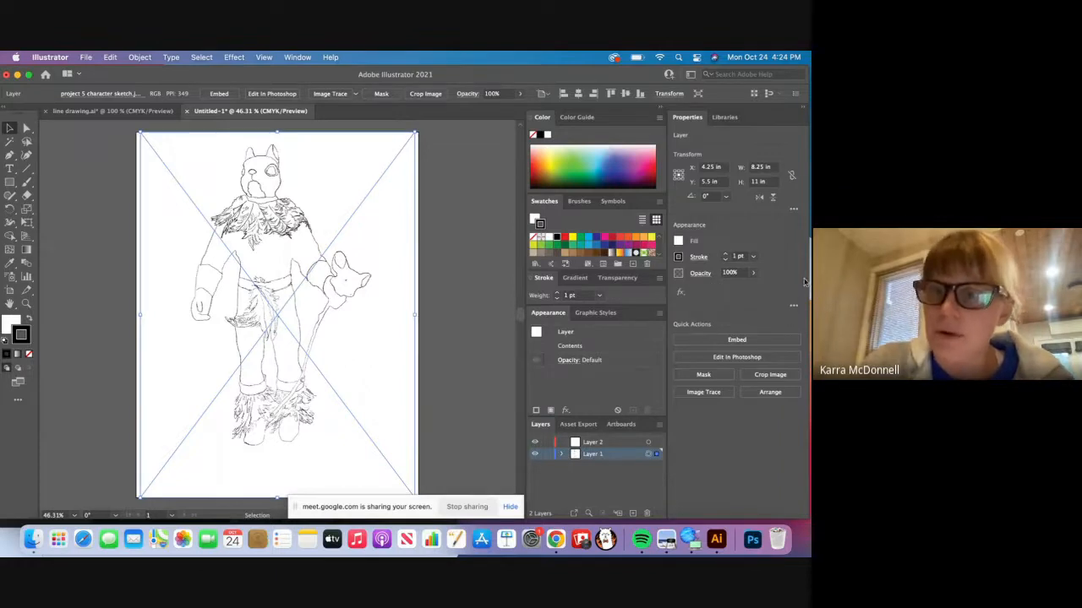
click(754, 273)
drag(751, 290, 729, 288)
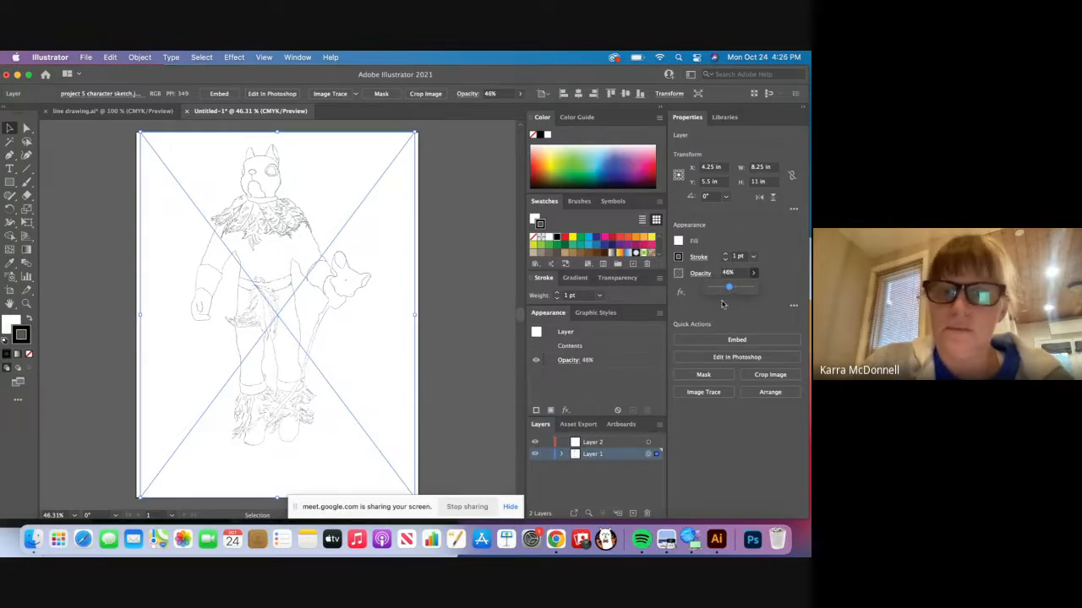
click(626, 442)
click(648, 442)
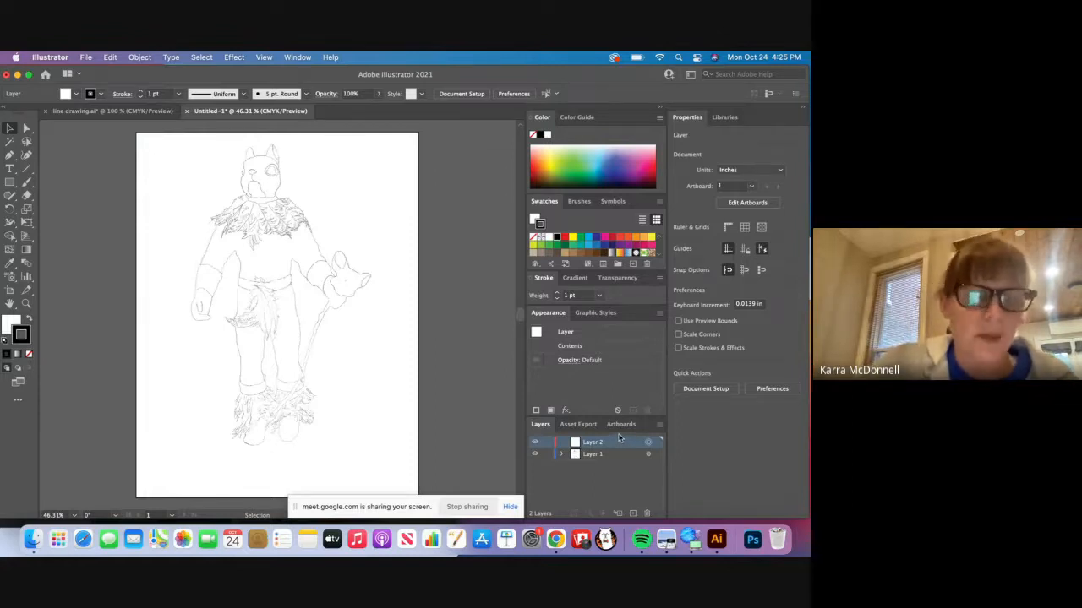
Examine the sketched head and feather collar up close and compare them with the finished outlines in line drawing.ai
click(167, 355)
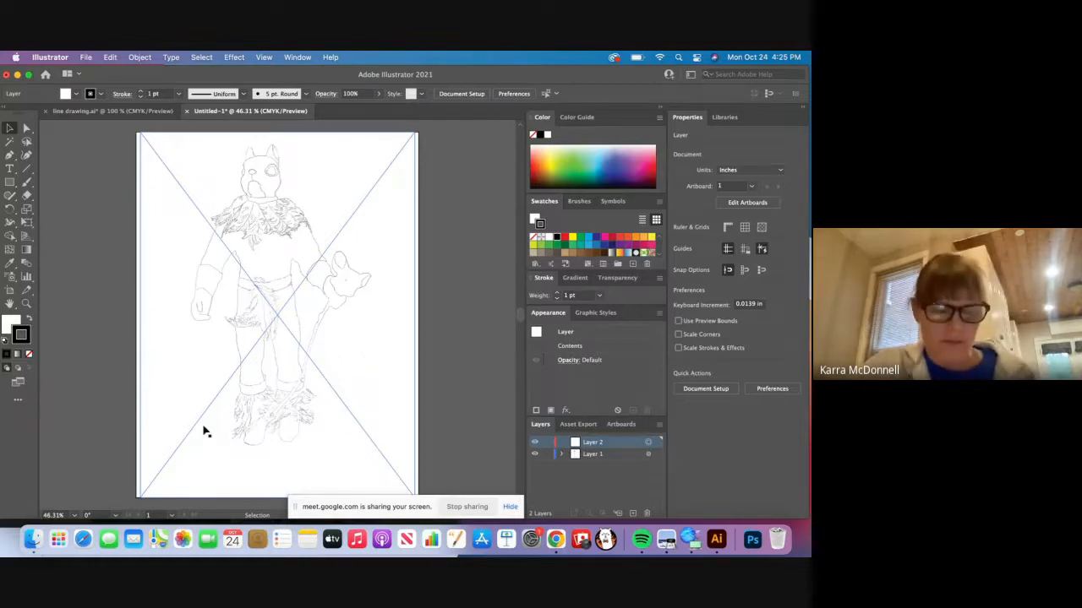
key(a)
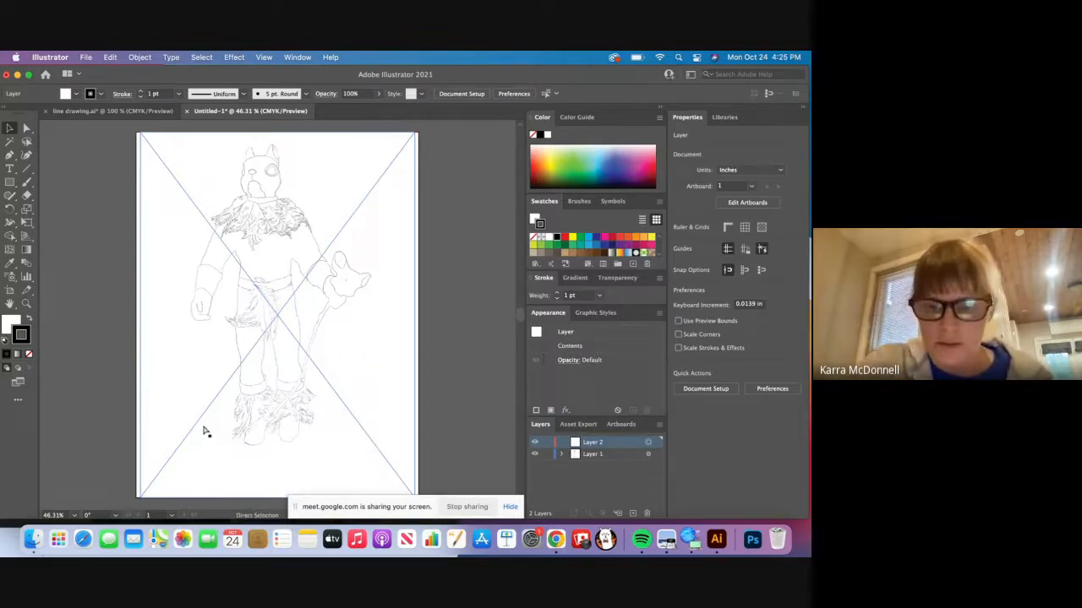
key(super+equal)
key(super+equal)
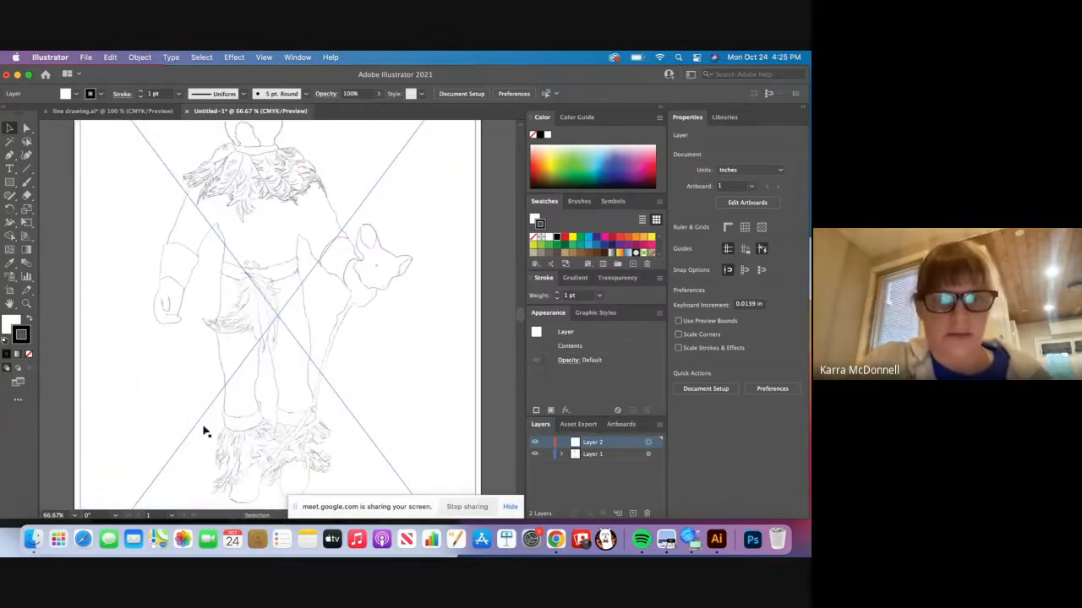
key(super+equal)
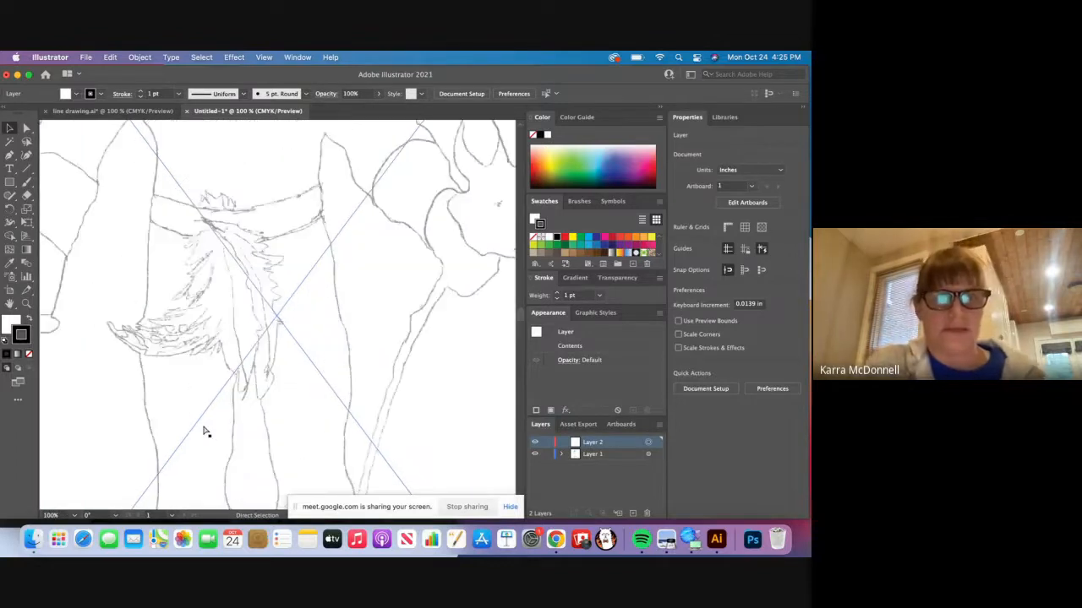
key(super+equal)
key(space)
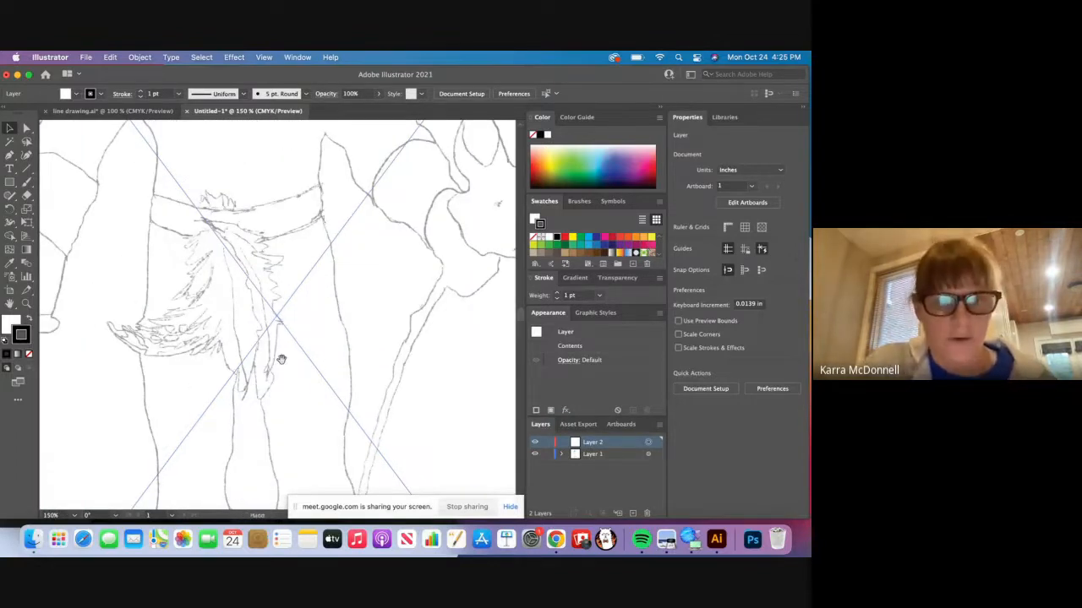
drag(293, 209, 327, 285)
mouse_move(304, 205)
mouse_down()
mouse_move(350, 338)
mouse_move(333, 534)
mouse_up()
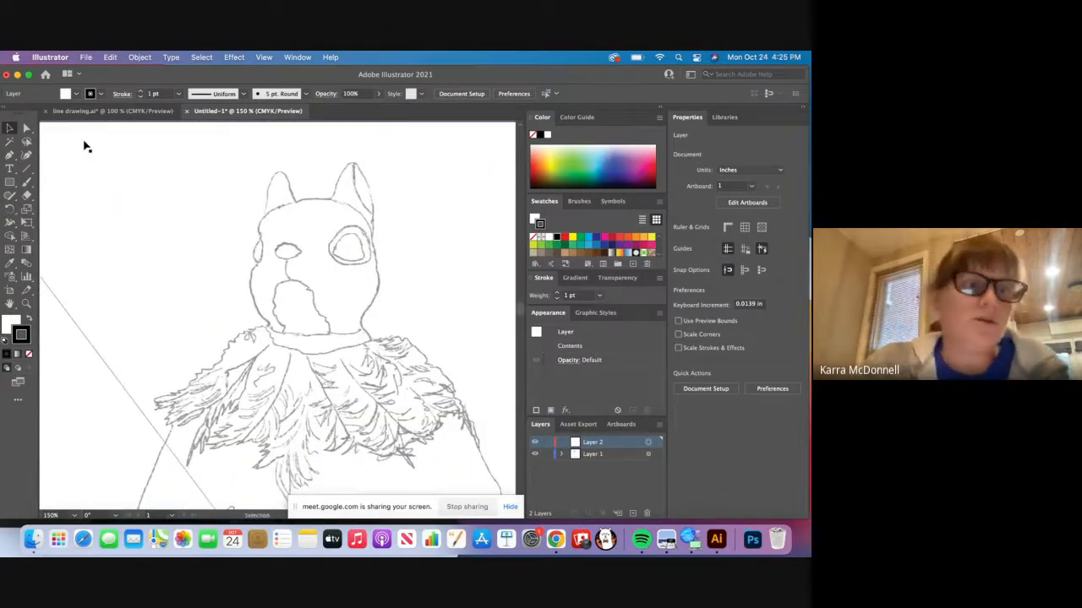
click(100, 113)
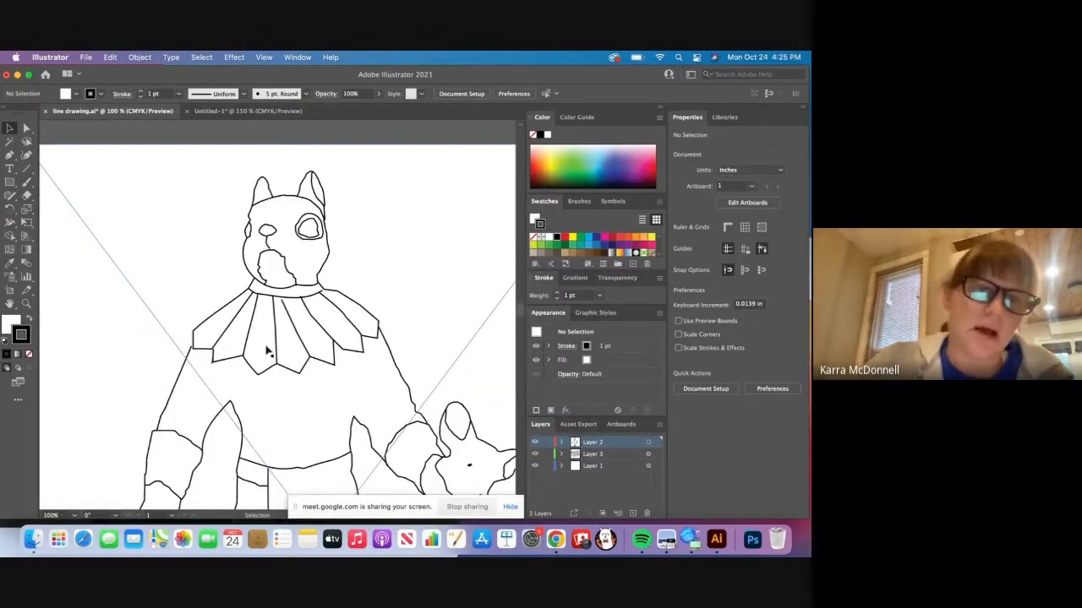
mouse_move(522, 309)
mouse_down()
mouse_move(523, 320)
mouse_move(523, 307)
mouse_up()
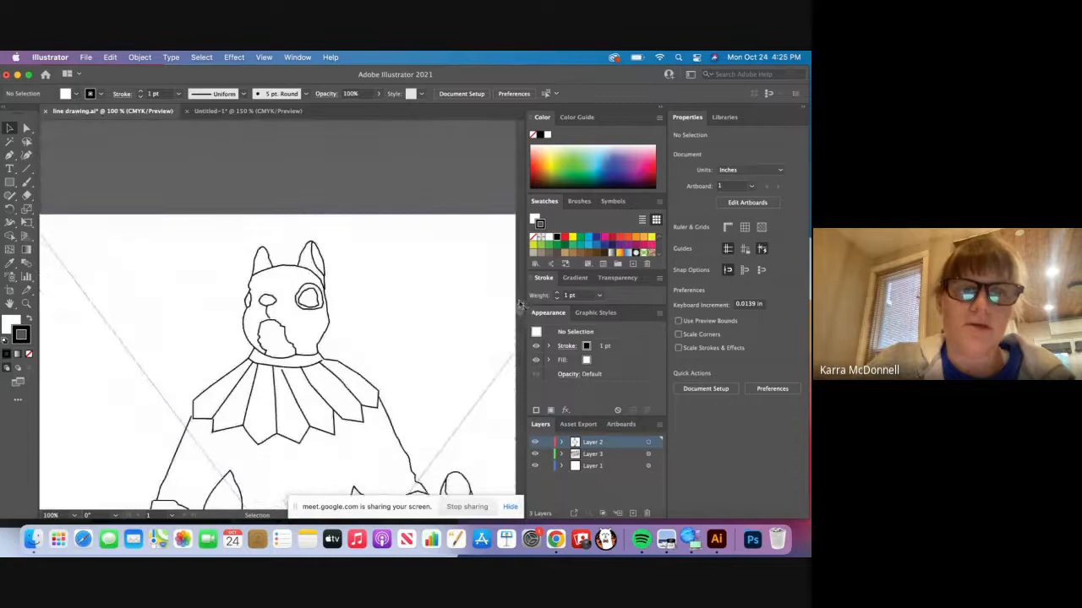
click(213, 111)
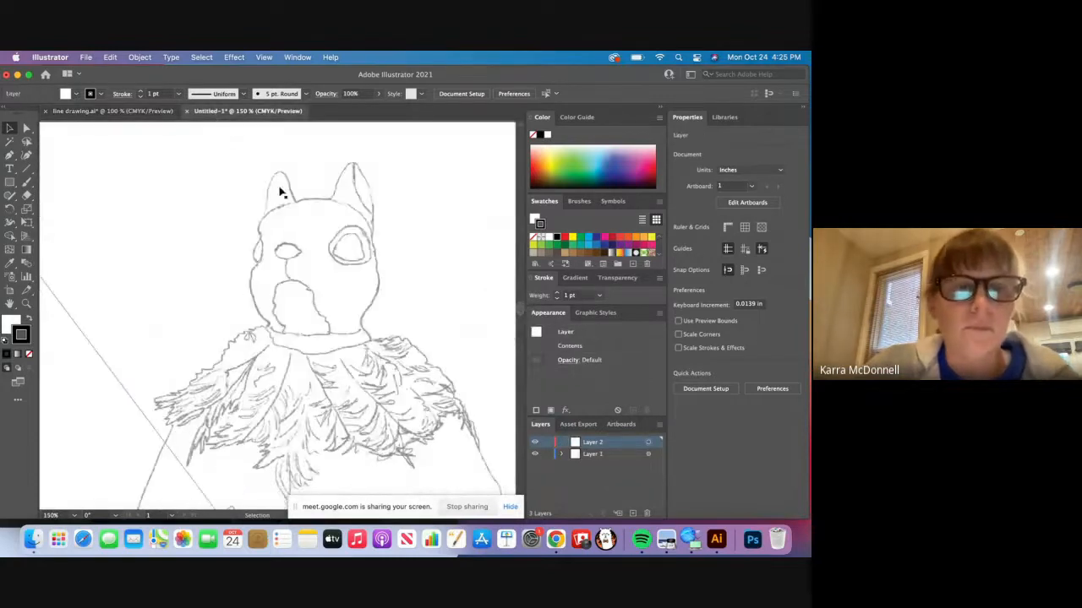
Activate the Pen tool and set its fill to None
click(11, 156)
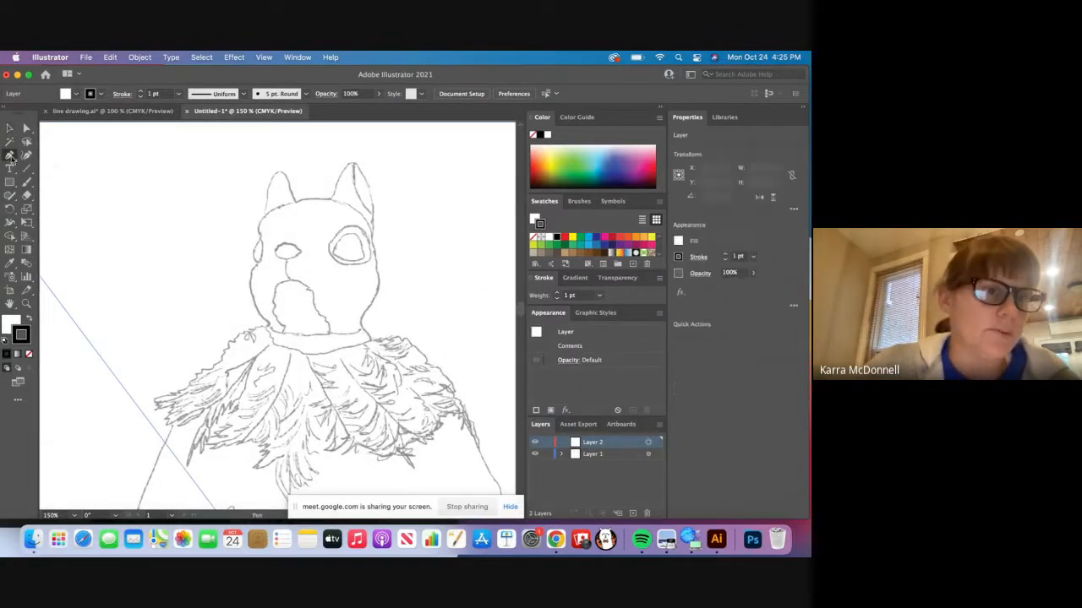
click(14, 159)
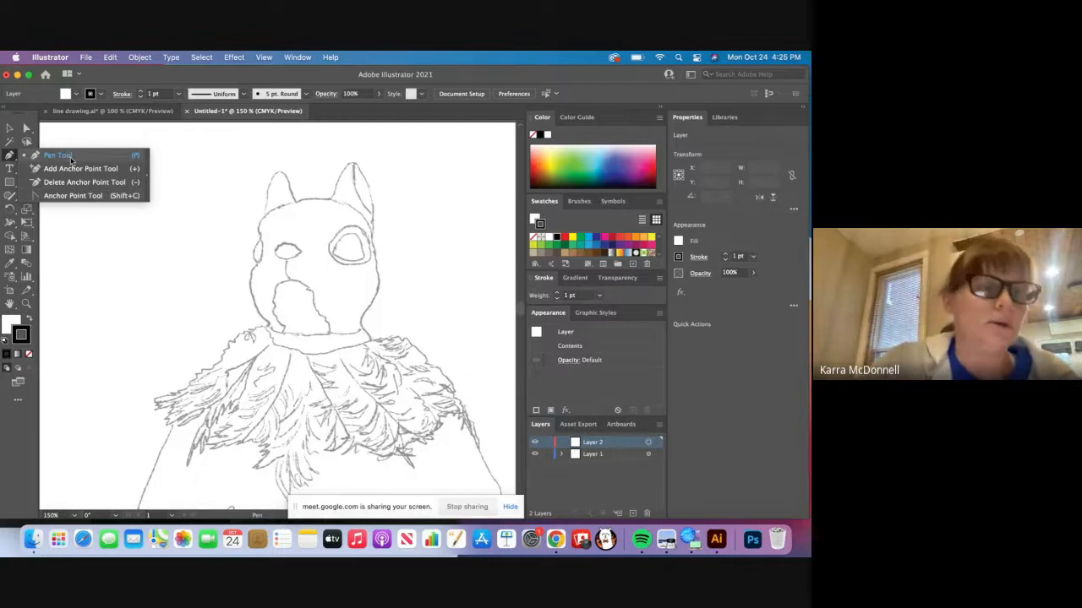
click(70, 159)
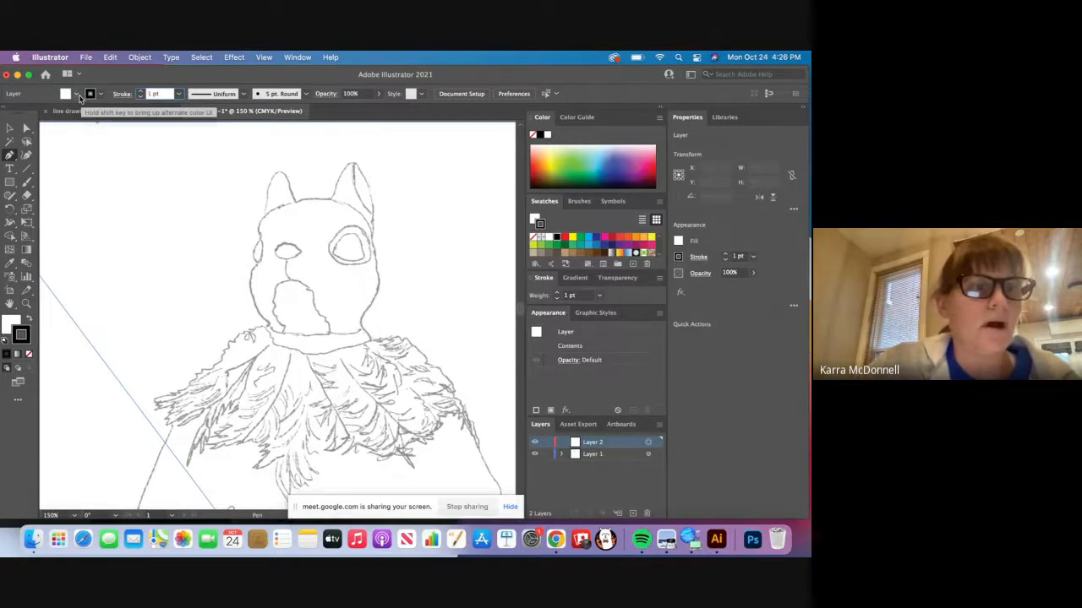
click(77, 96)
click(7, 112)
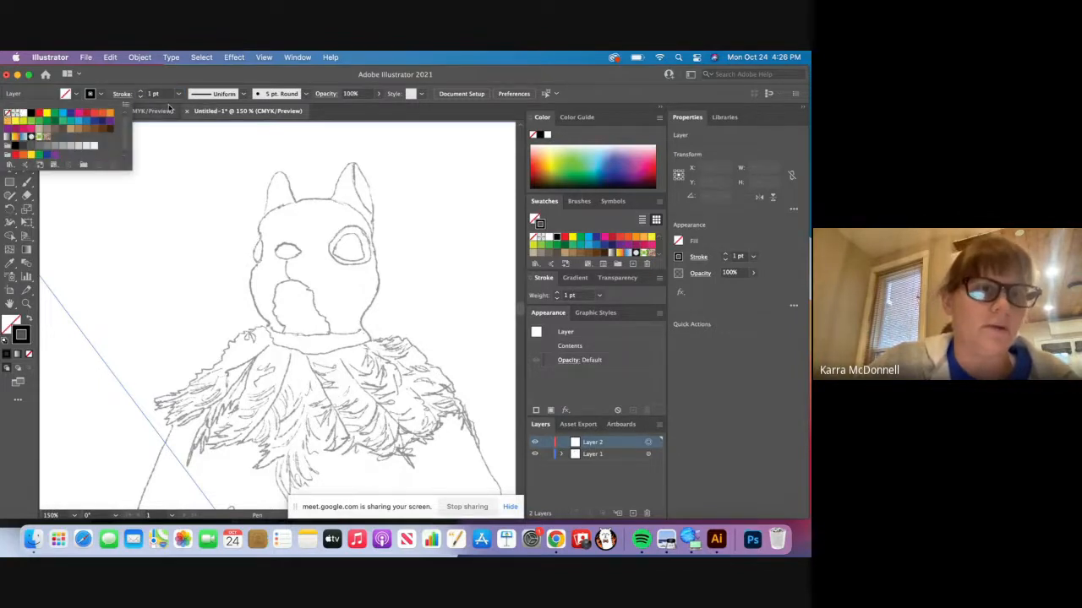
click(141, 81)
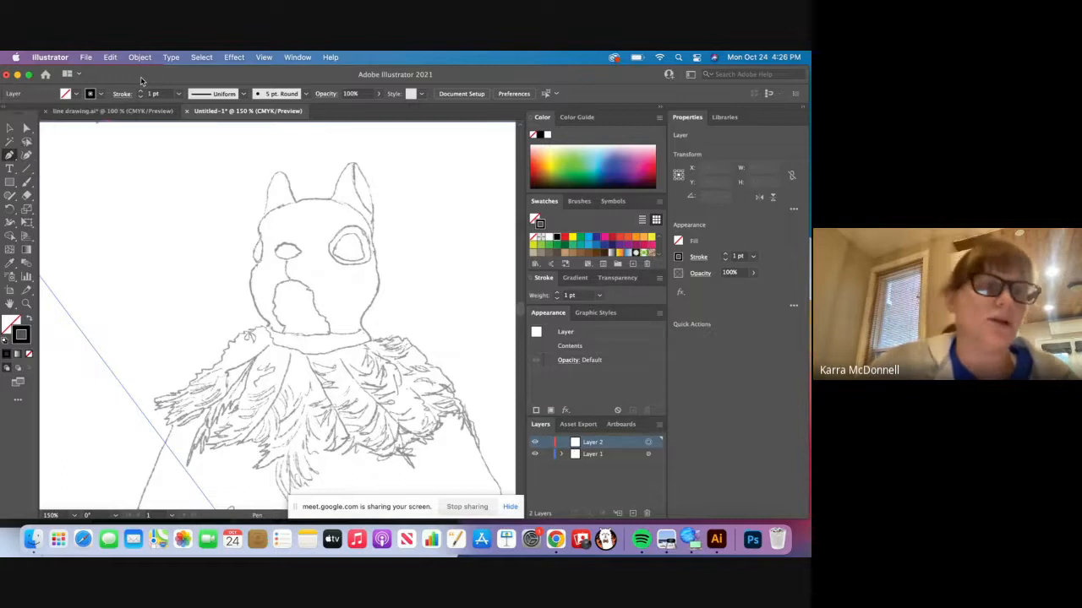
Review the Pen tool's fill and stroke colours, stroke weight, width profile and brush options
click(77, 99)
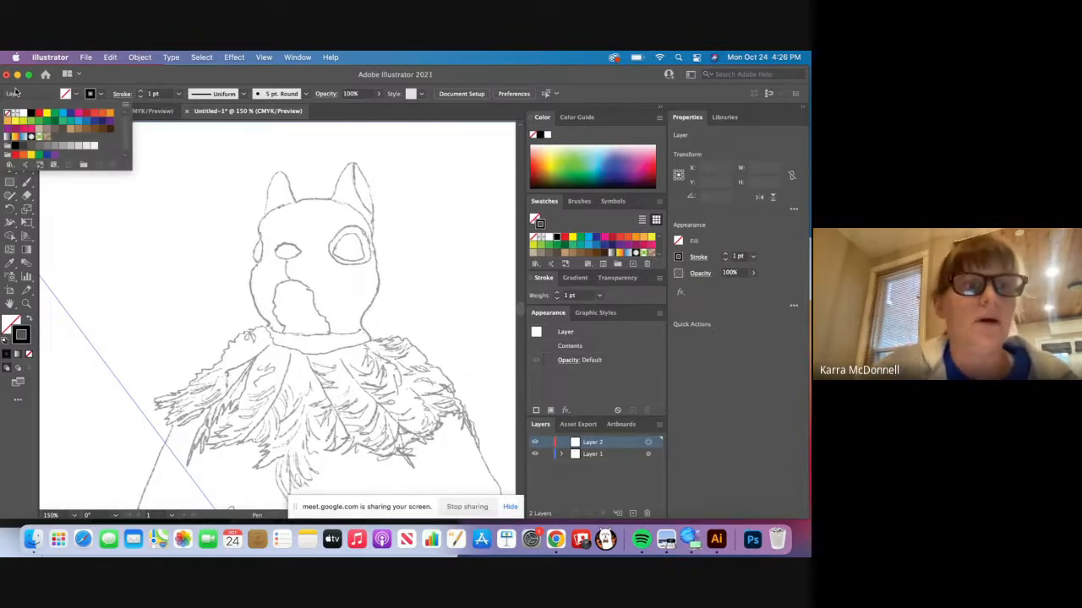
click(101, 95)
click(102, 95)
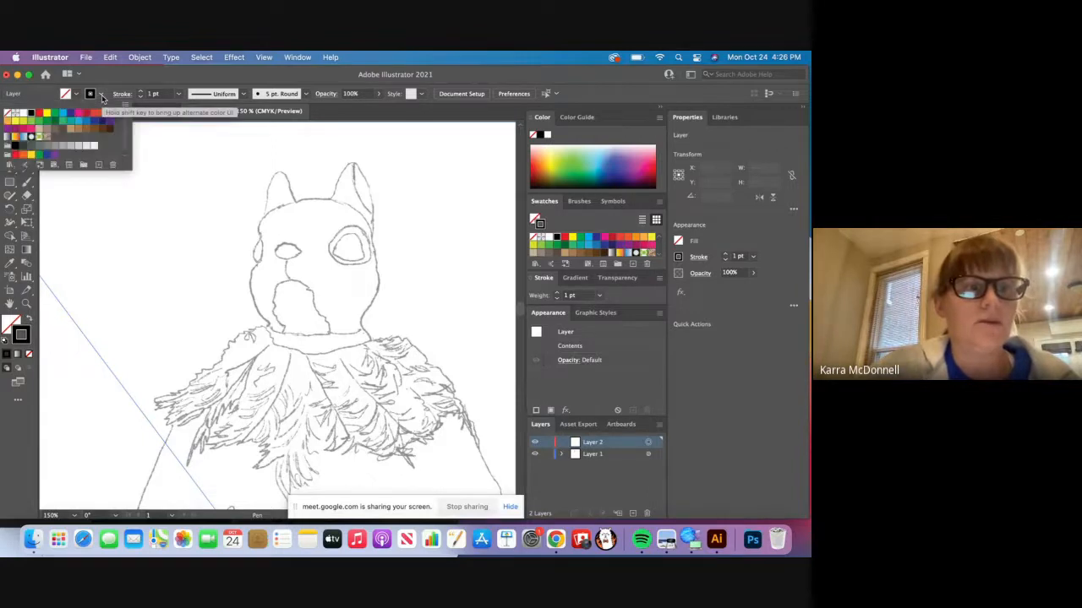
click(180, 94)
click(179, 94)
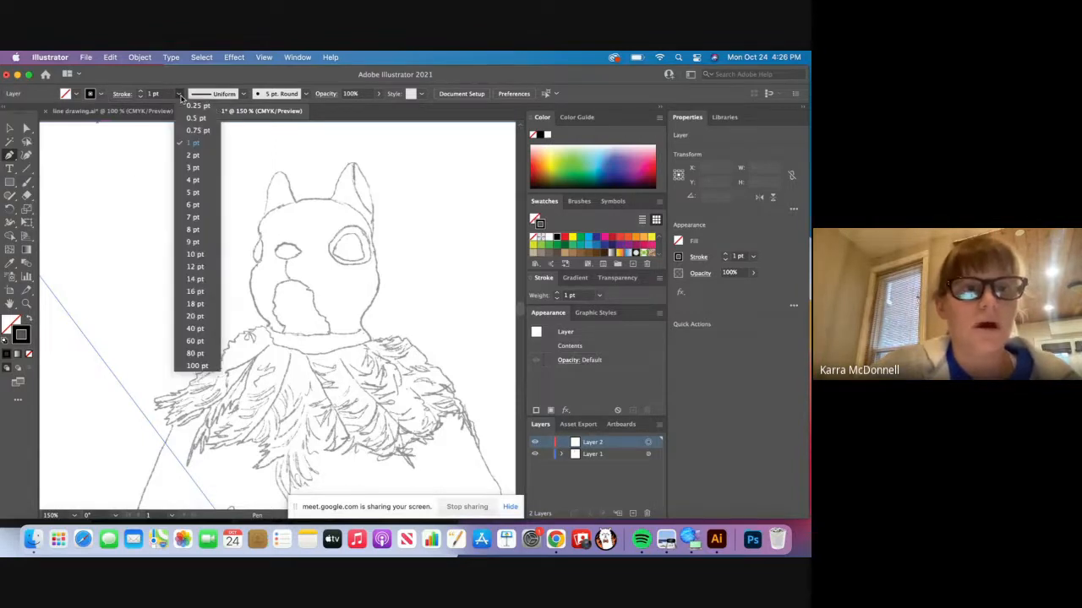
click(180, 96)
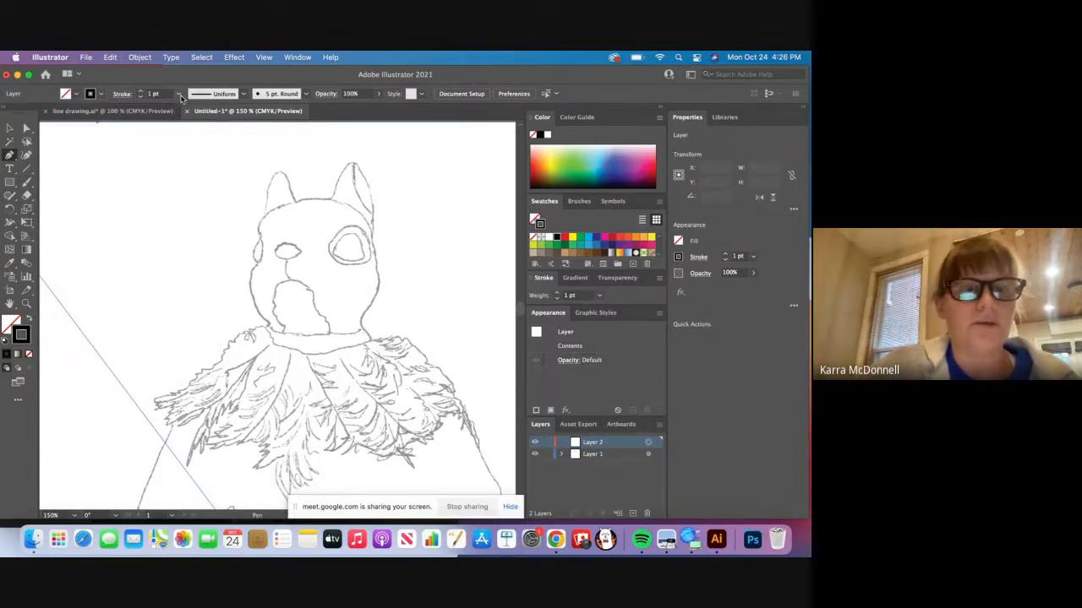
click(244, 94)
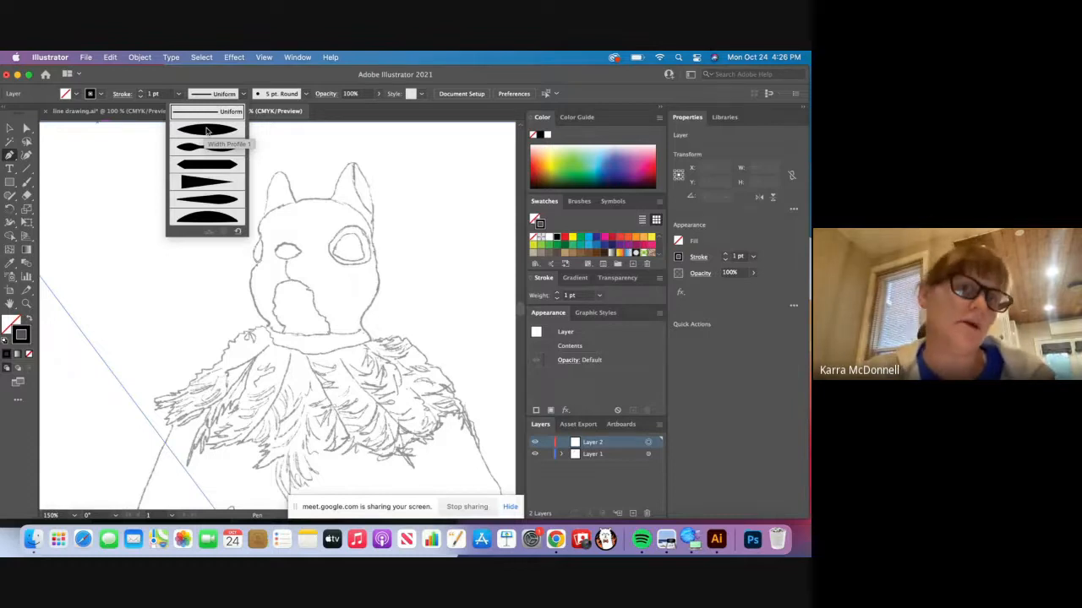
click(305, 95)
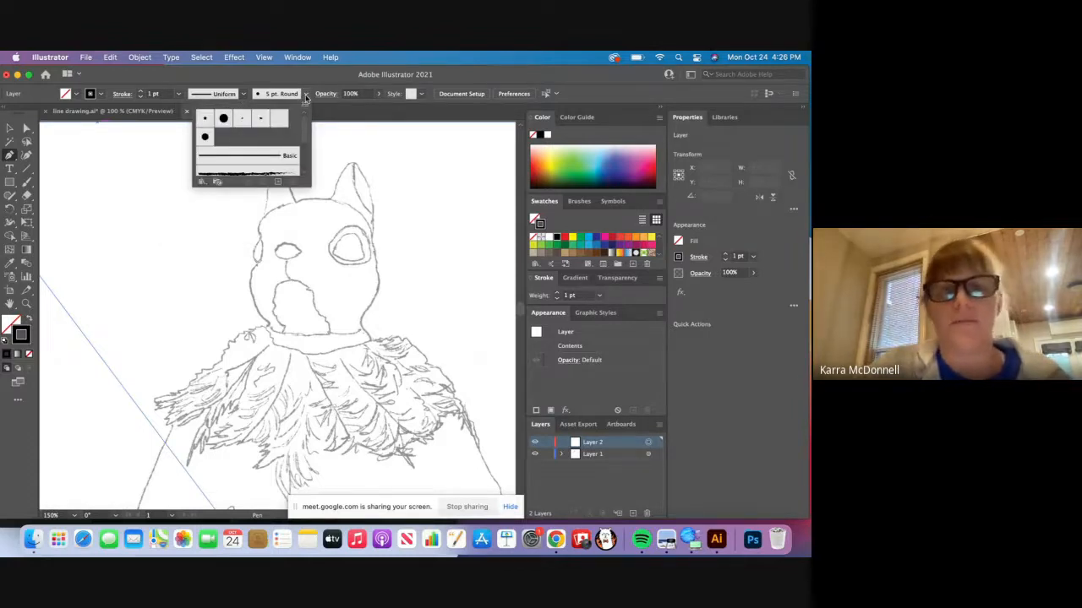
click(306, 96)
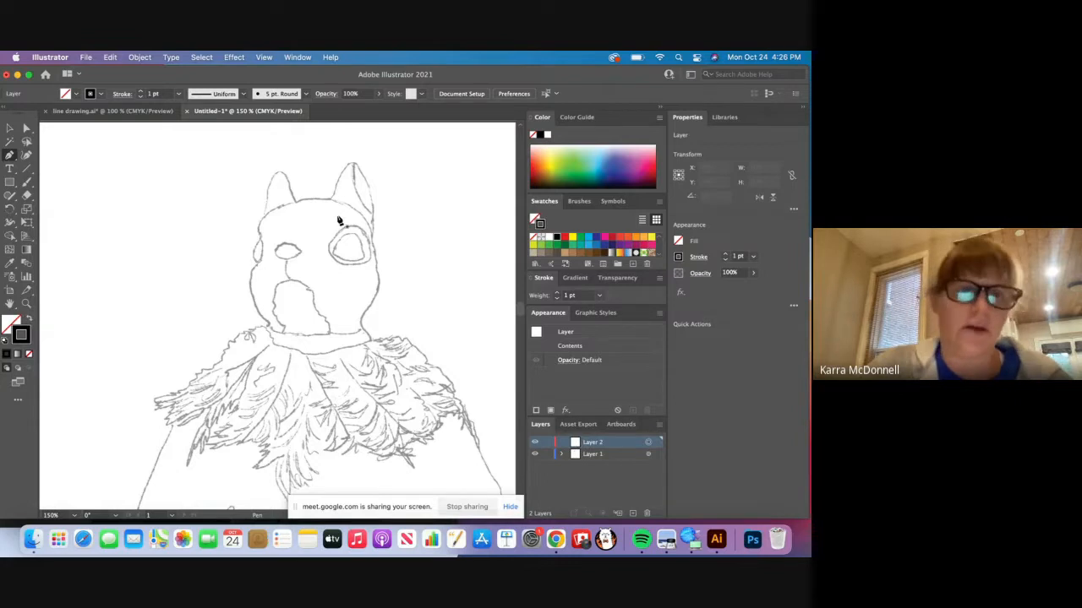
click(260, 234)
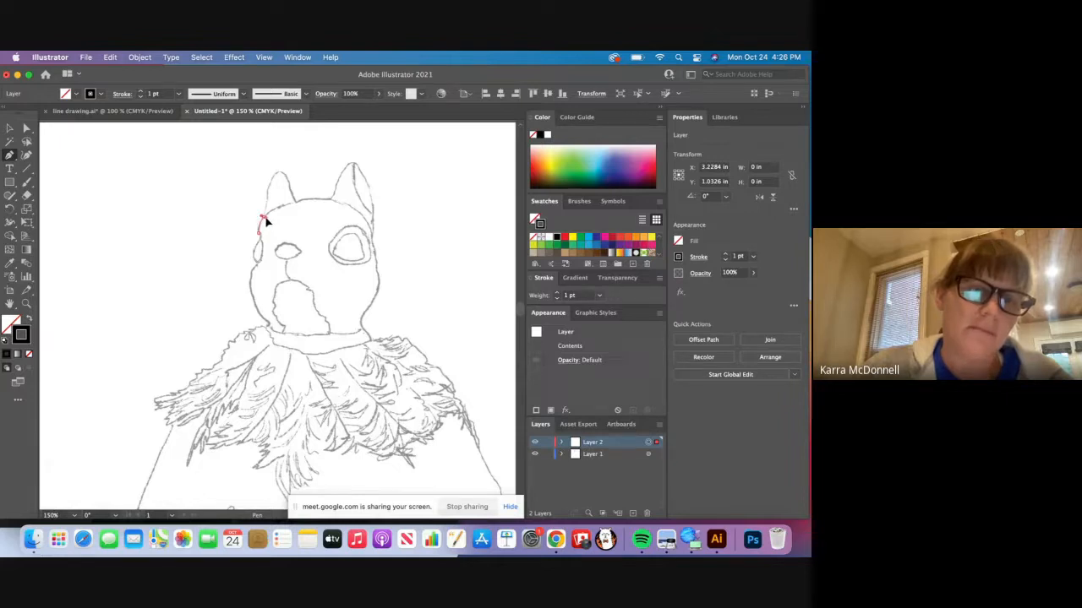
click(264, 218)
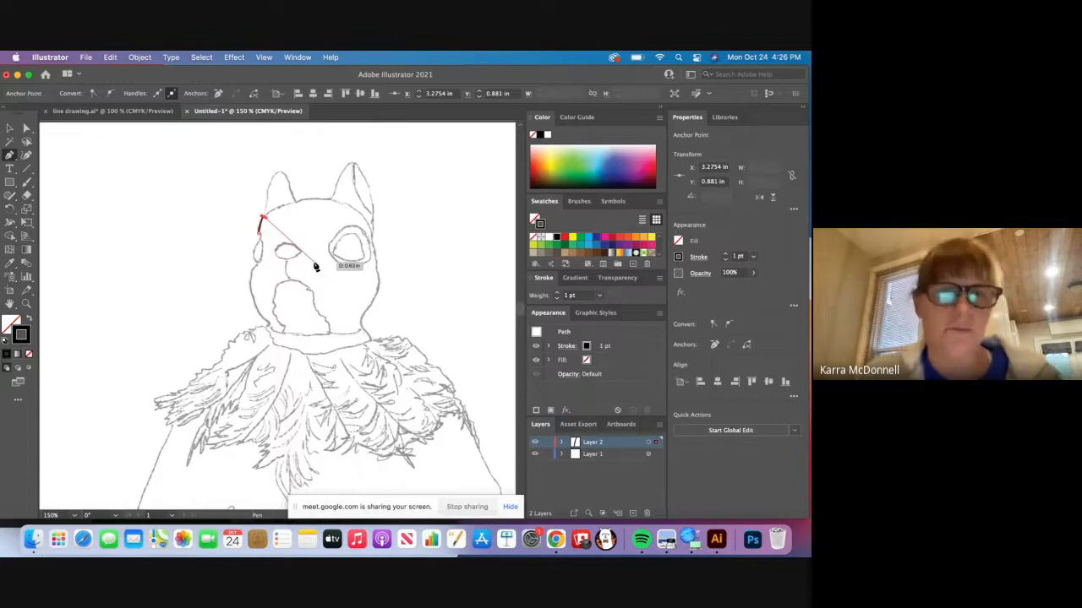
key(cmd+z)
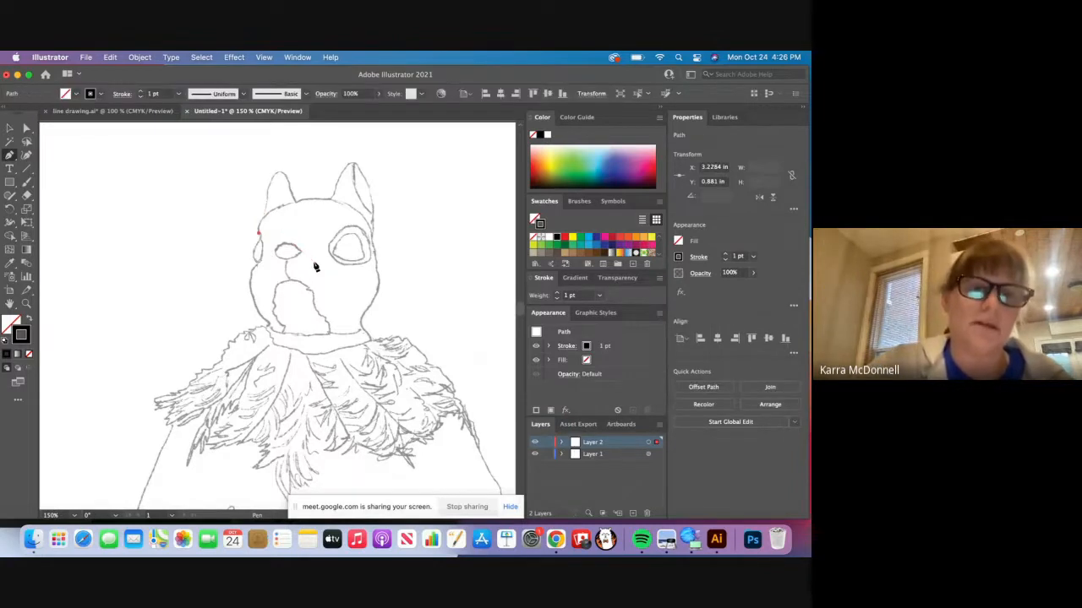
key(super+z)
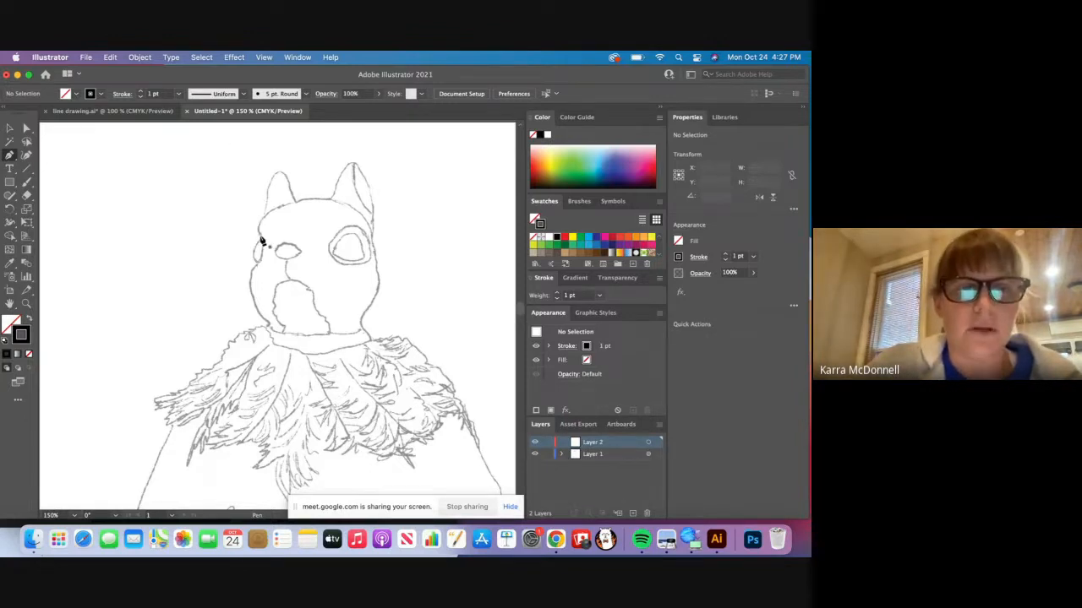
Trace the short brow curve on the head's left edge and the left ear's outer side up to its tip with the Pen tool
mouse_move(259, 237)
mouse_down()
mouse_move(263, 222)
mouse_move(294, 211)
mouse_move(271, 210)
mouse_move(279, 222)
mouse_move(258, 191)
mouse_move(282, 225)
mouse_move(273, 210)
mouse_up()
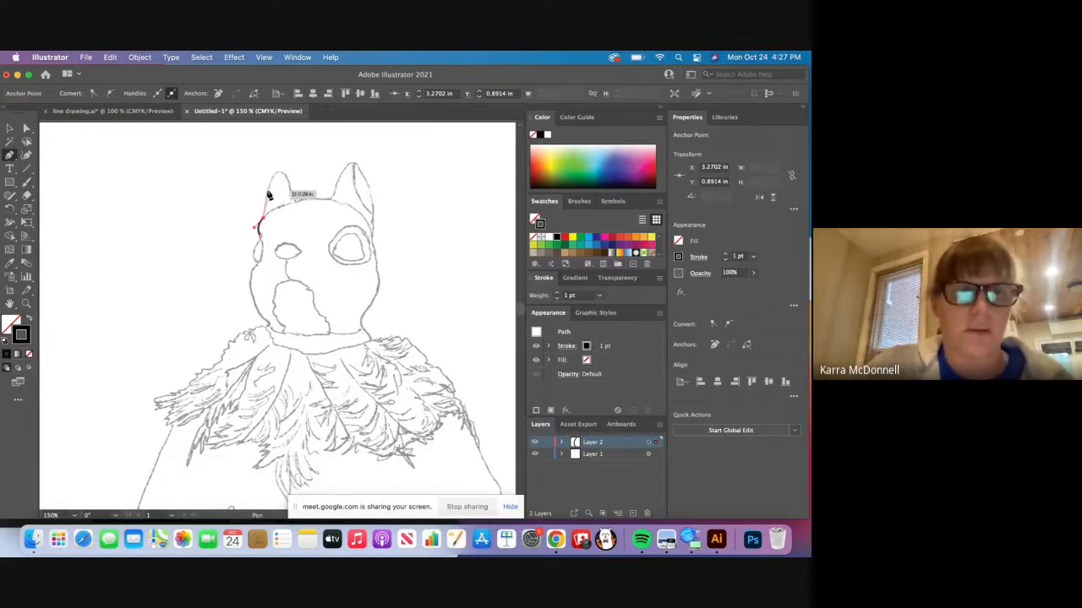
click(267, 191)
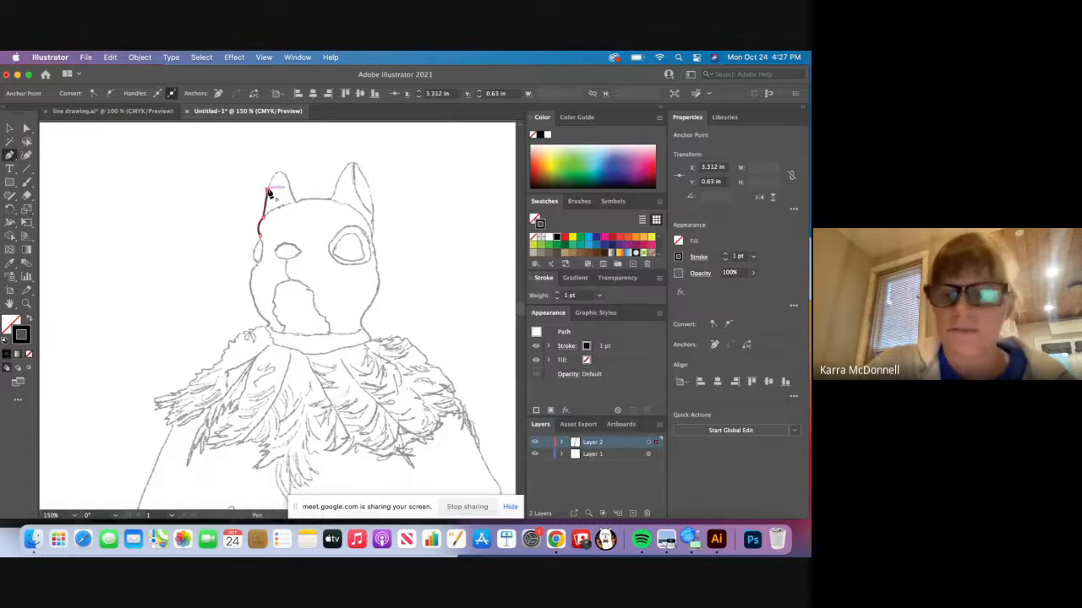
key(BackSpace)
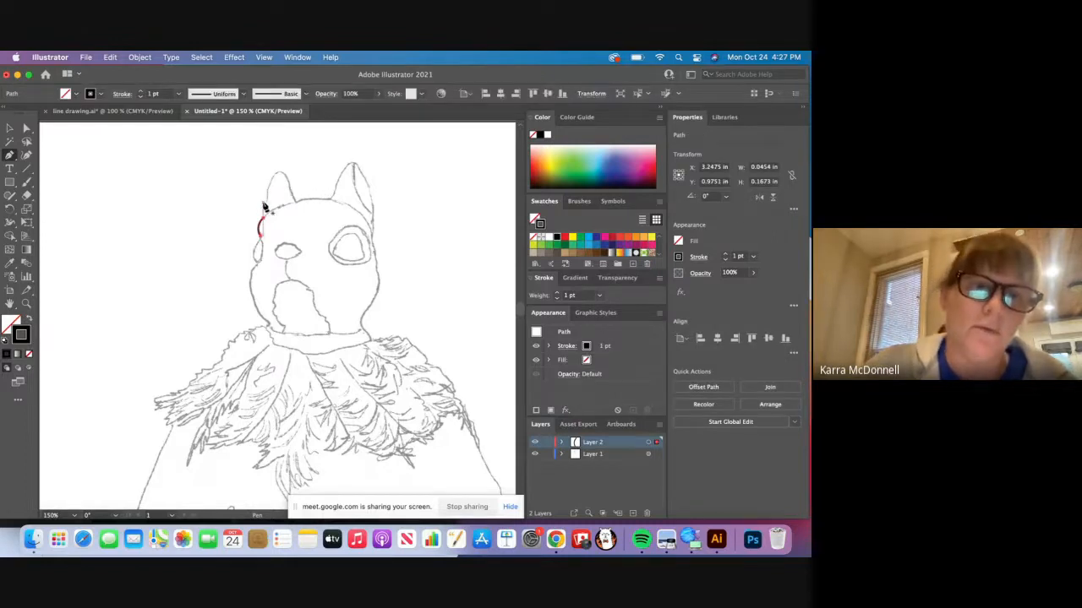
drag(267, 192, 273, 167)
key(super+z)
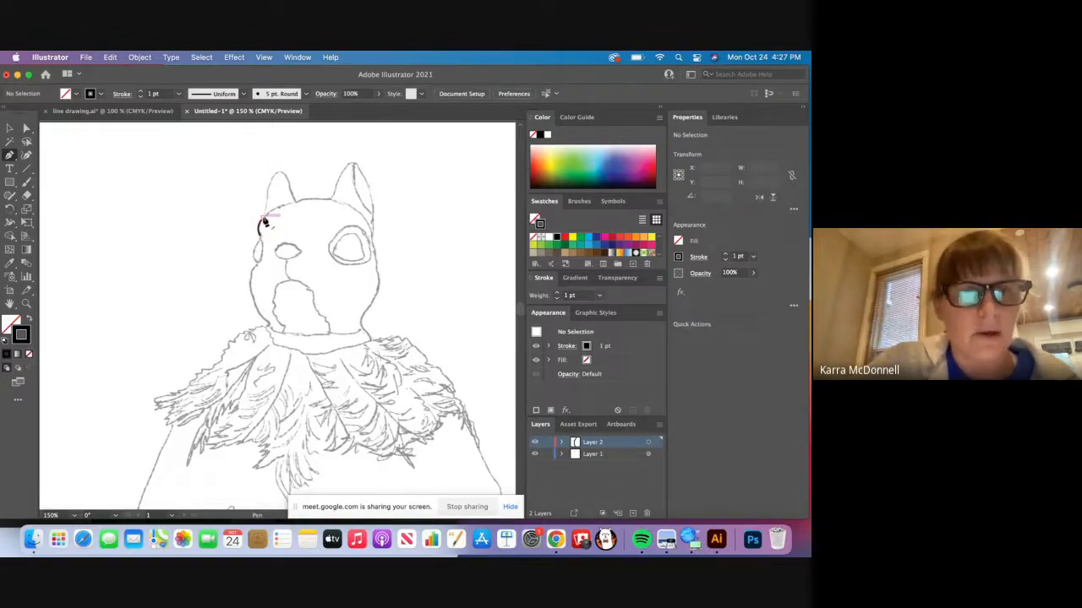
click(263, 223)
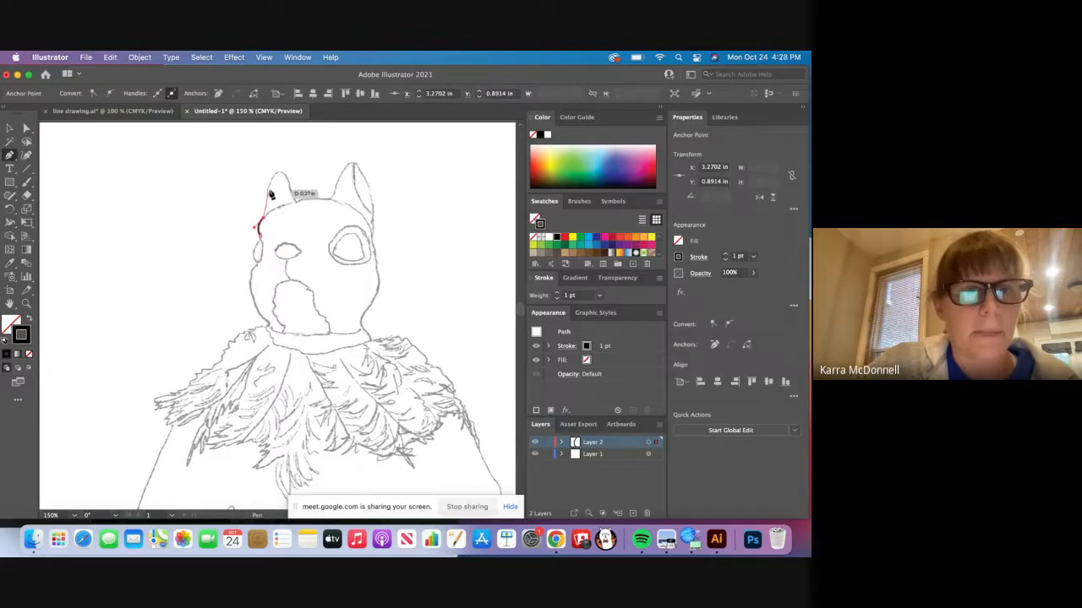
drag(268, 188, 269, 178)
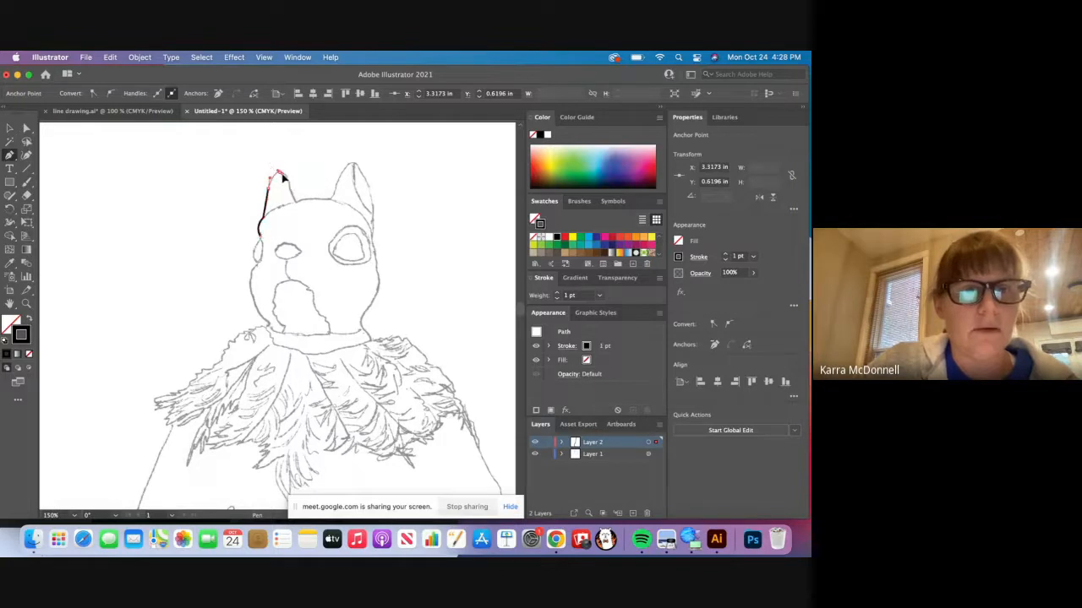
drag(282, 175, 287, 195)
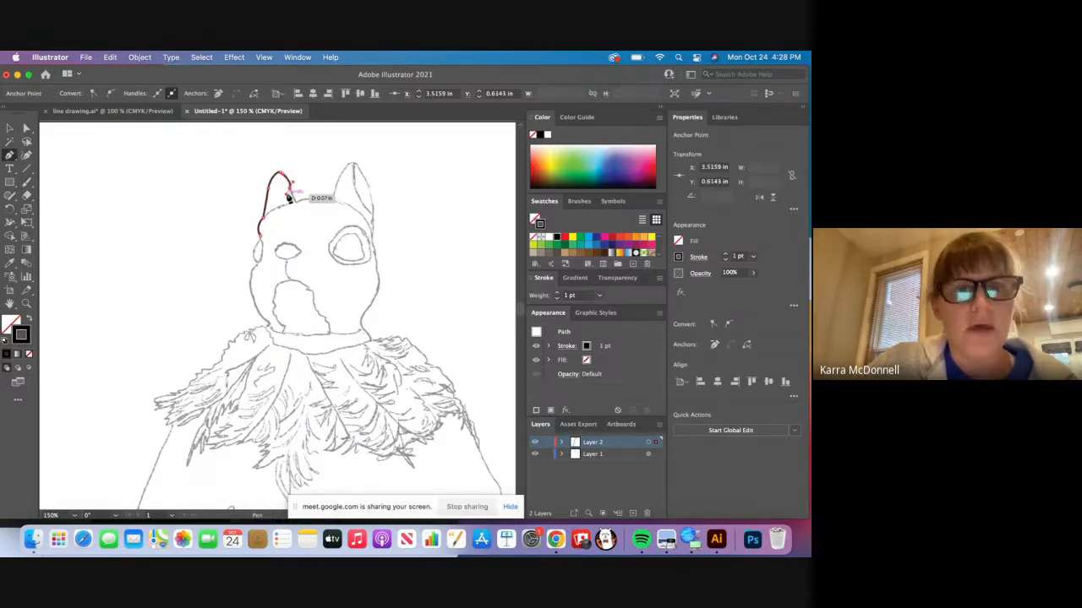
key(BackSpace)
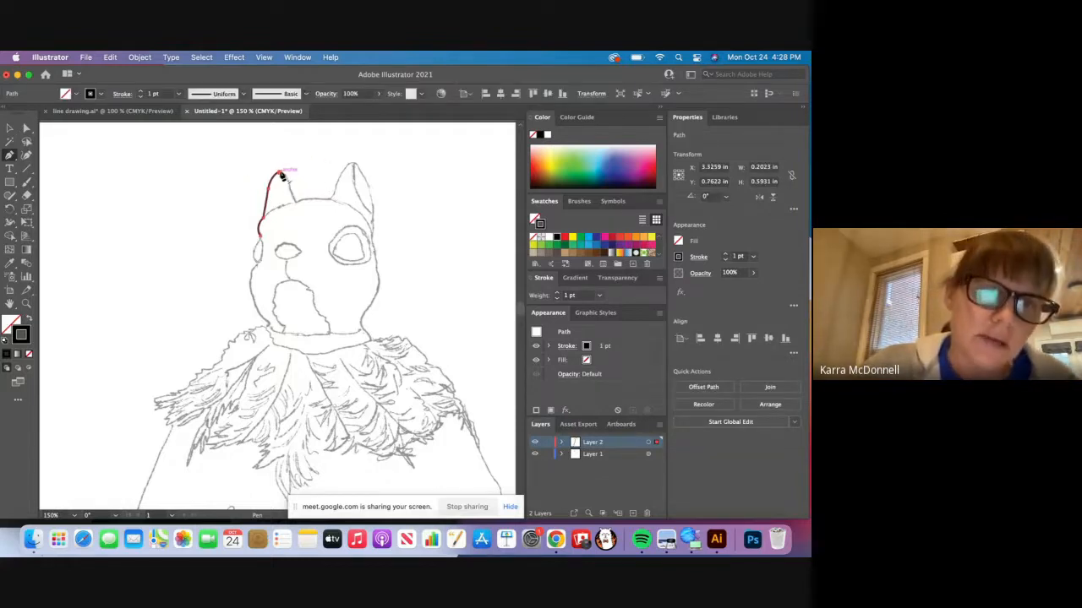
click(283, 175)
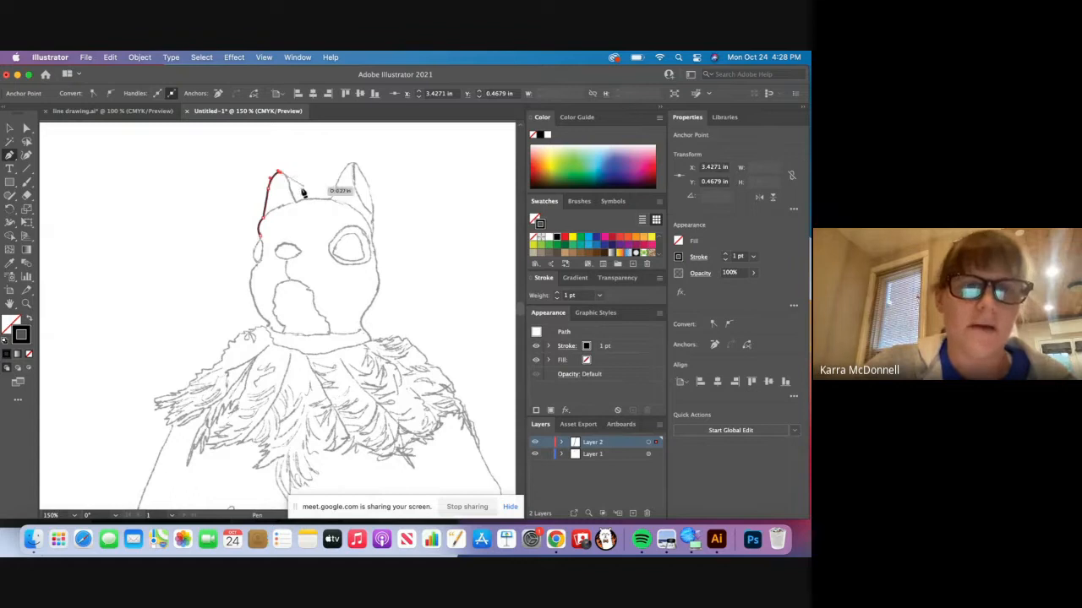
mouse_move(290, 190)
mouse_down()
mouse_move(312, 191)
mouse_move(291, 197)
mouse_up()
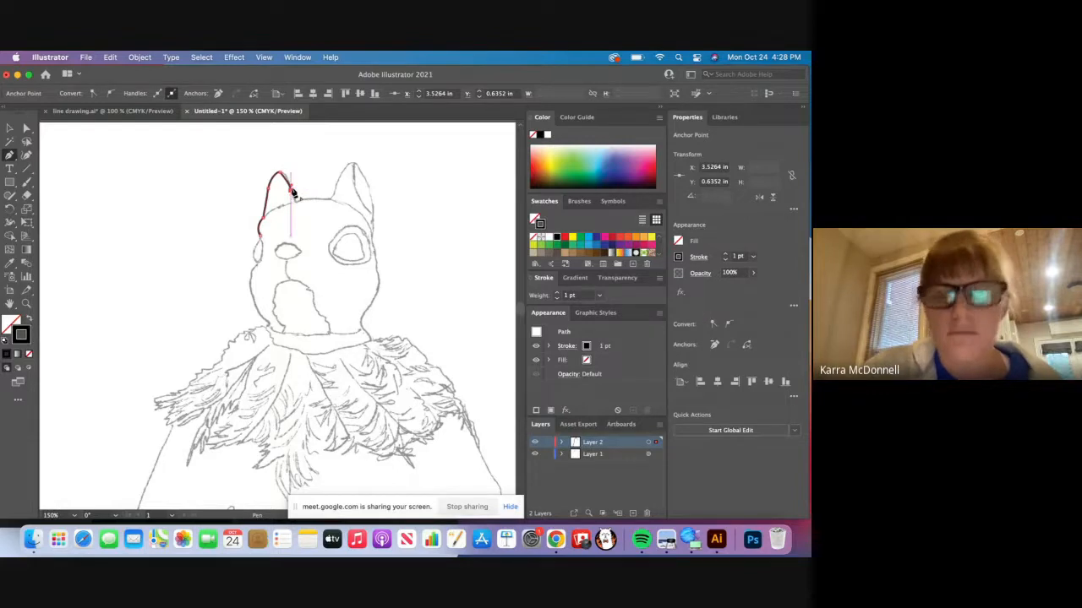
key(BackSpace)
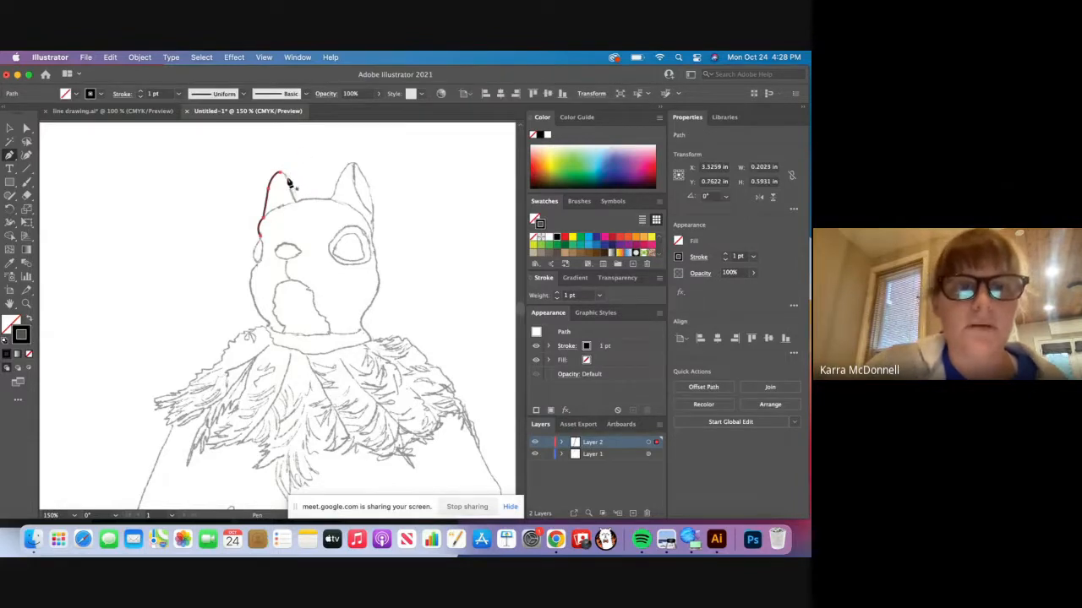
drag(286, 178, 299, 177)
key(BackSpace)
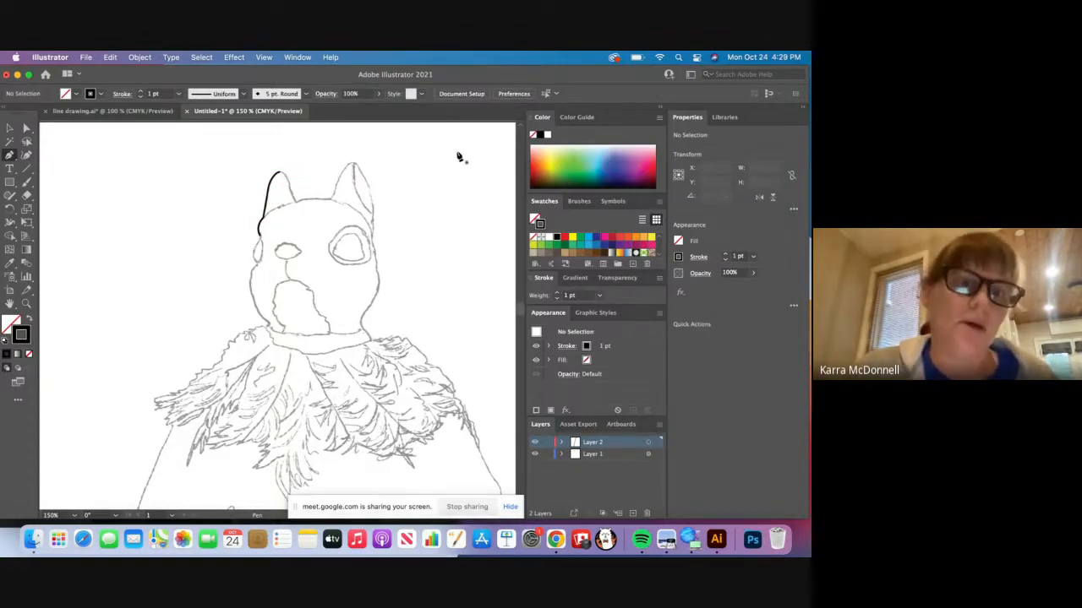
Continue the path from the left ear's tip down its inner side and back along its base to the brow curve
click(282, 175)
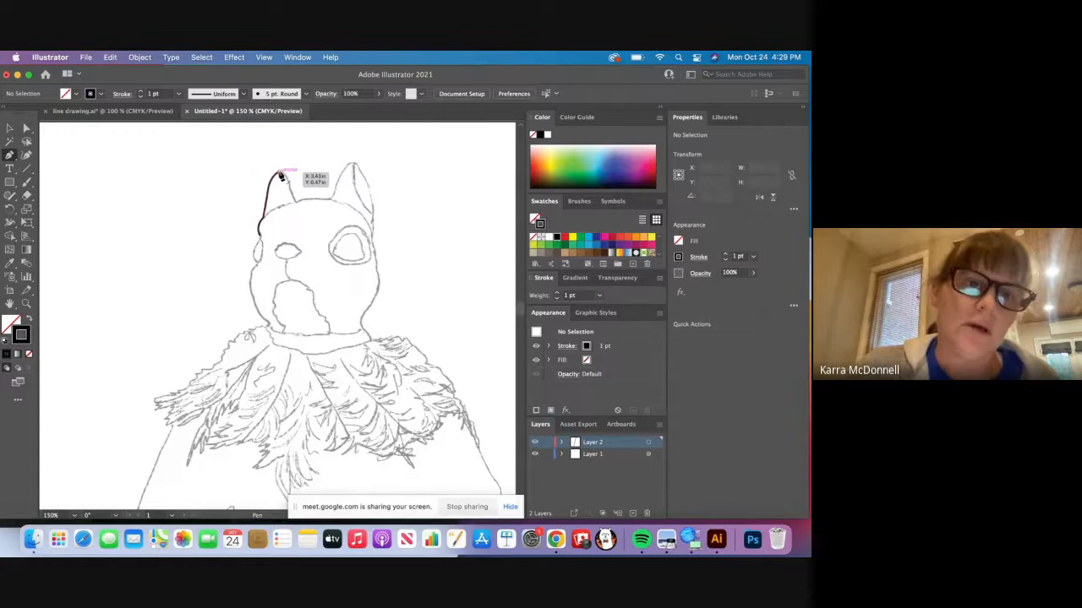
click(283, 175)
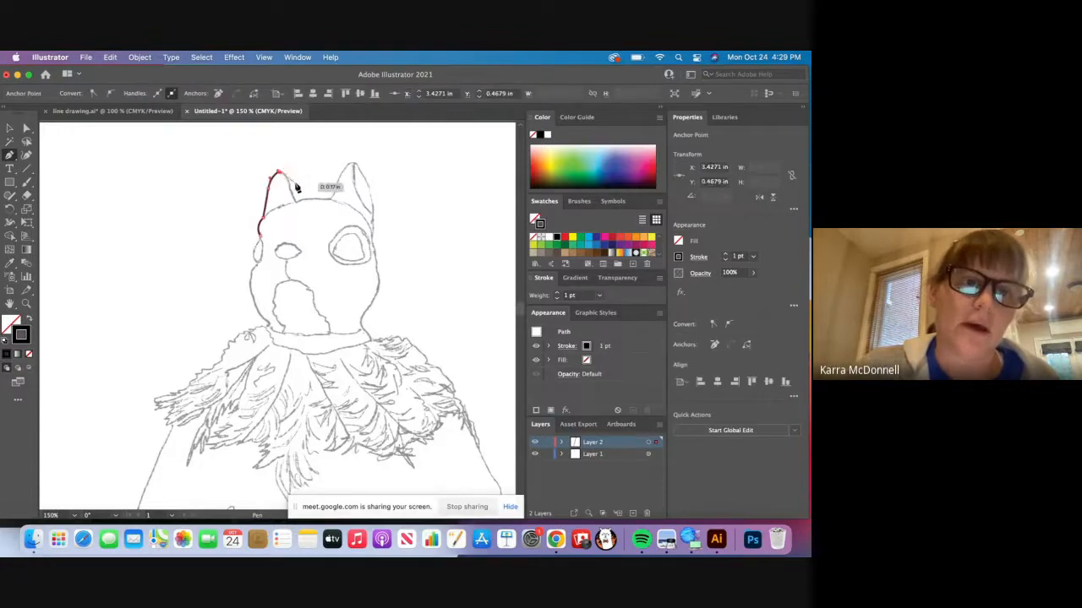
drag(290, 175, 296, 189)
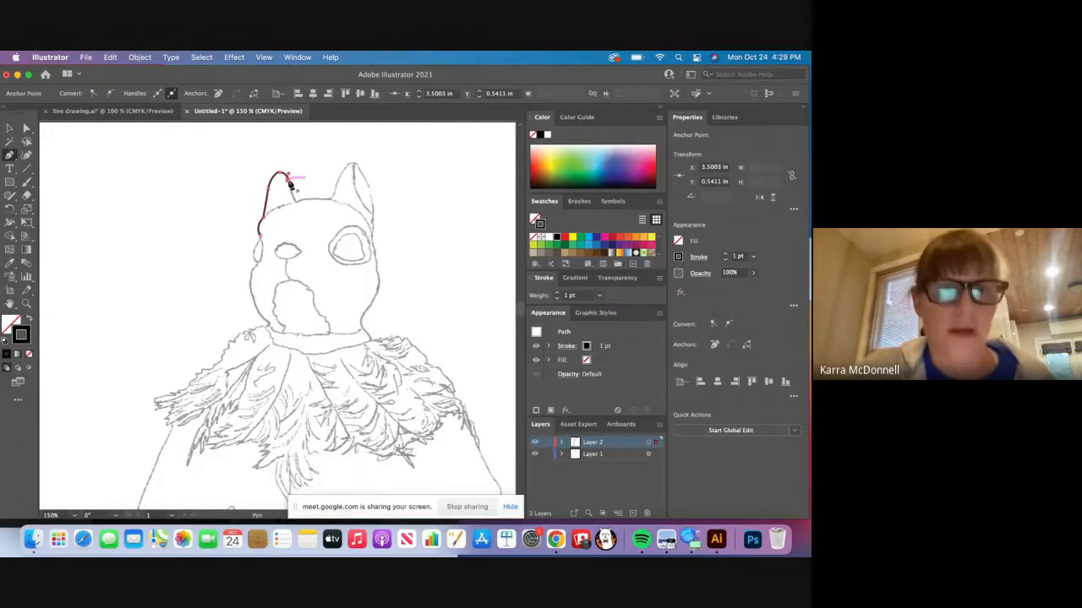
drag(289, 181, 266, 223)
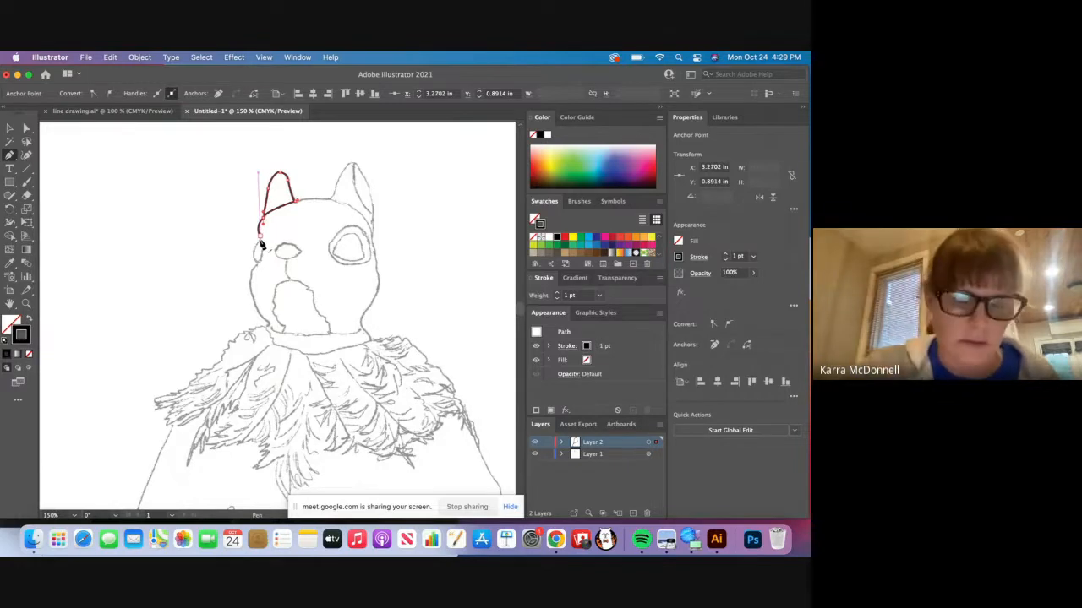
key(super+equal)
key(super+equal)
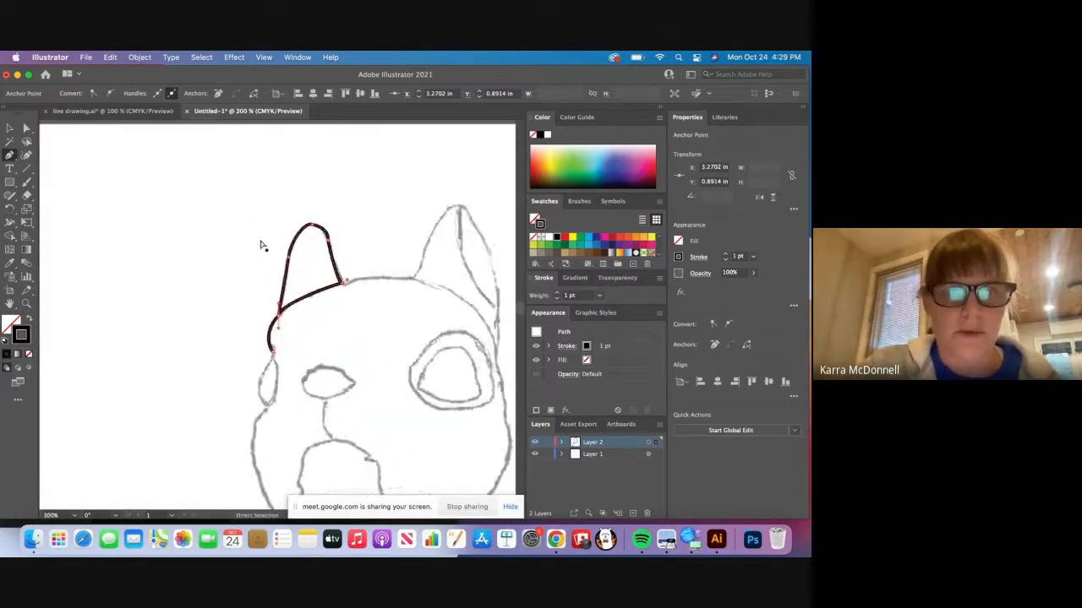
key(super+equal)
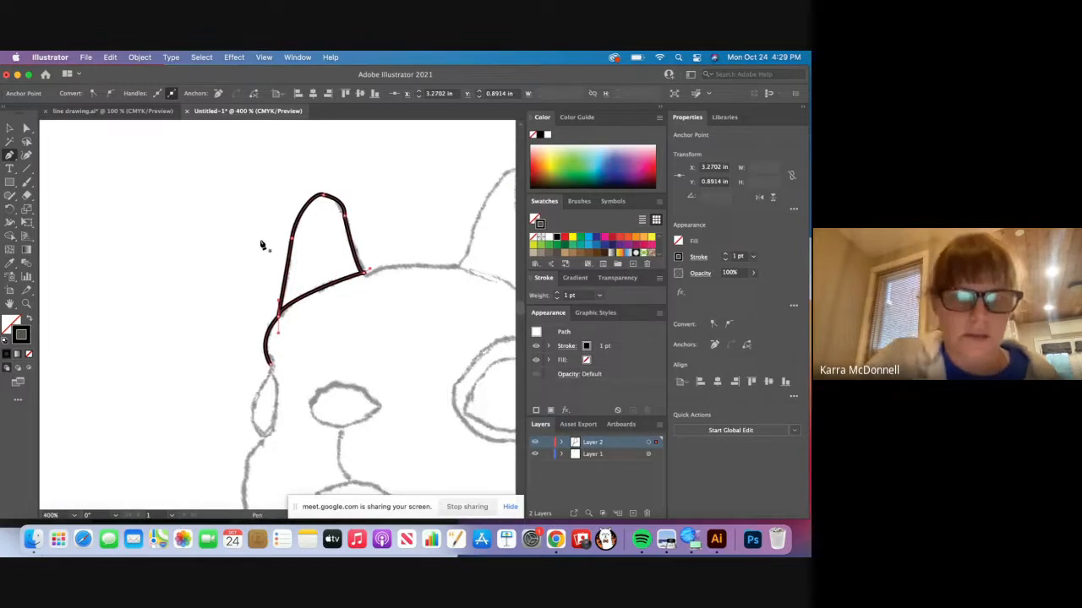
drag(262, 236, 106, 167)
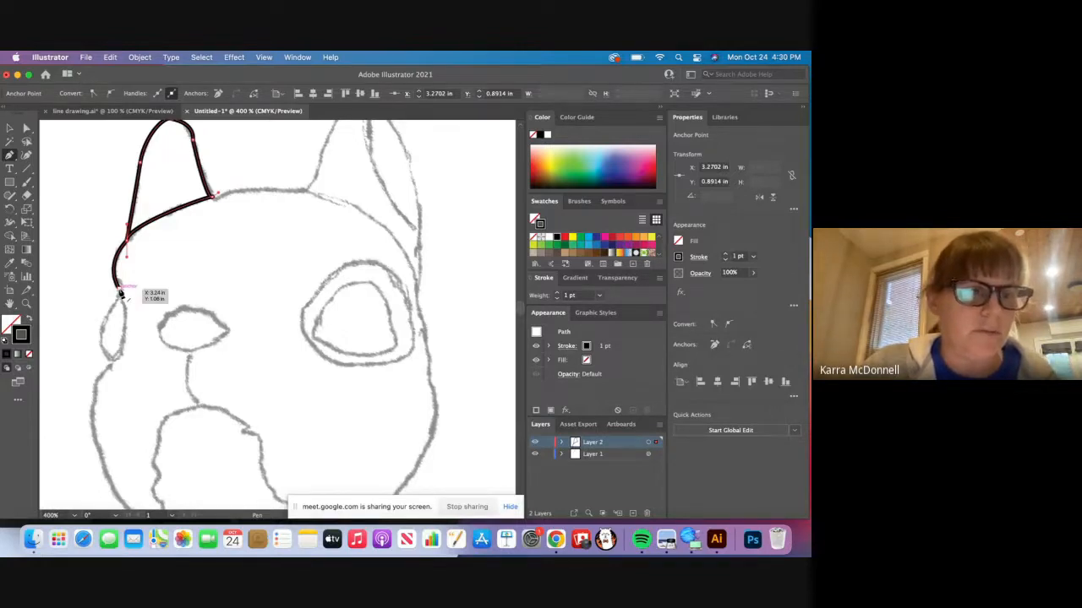
drag(120, 293, 104, 323)
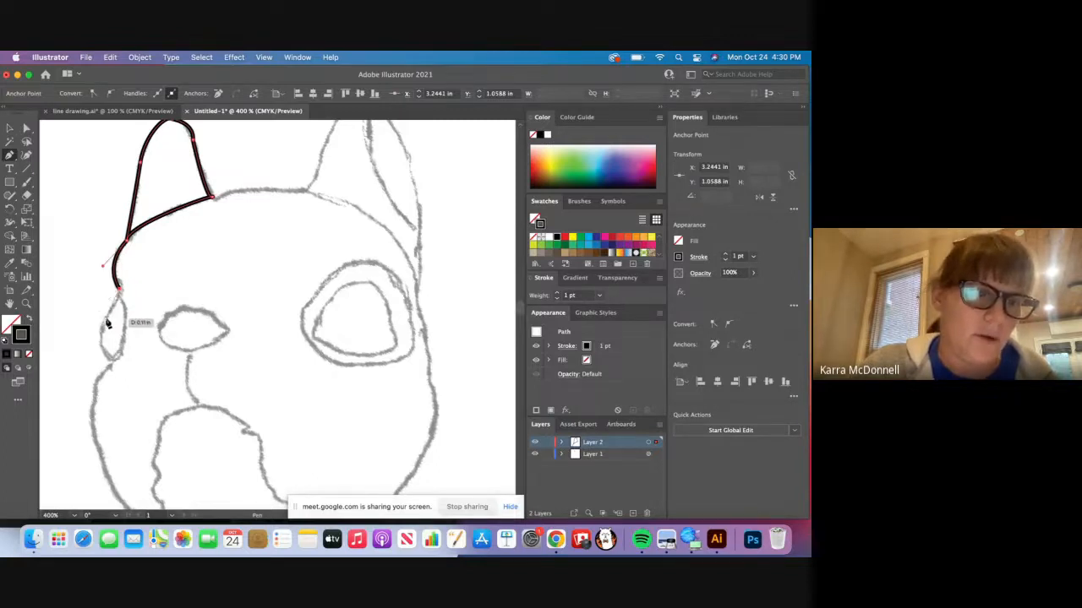
drag(104, 321, 100, 325)
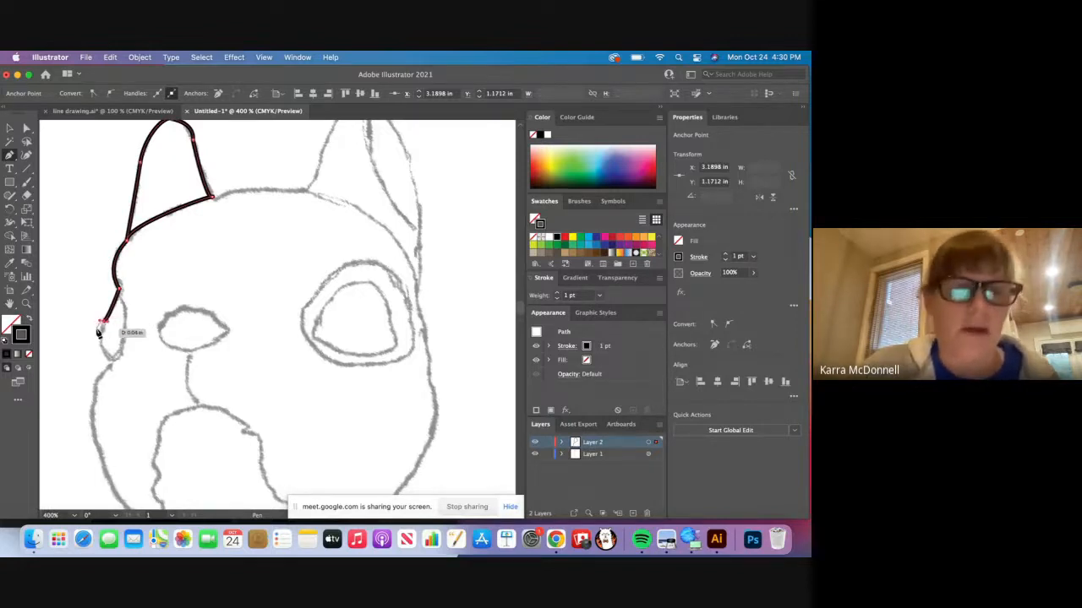
key(super+z)
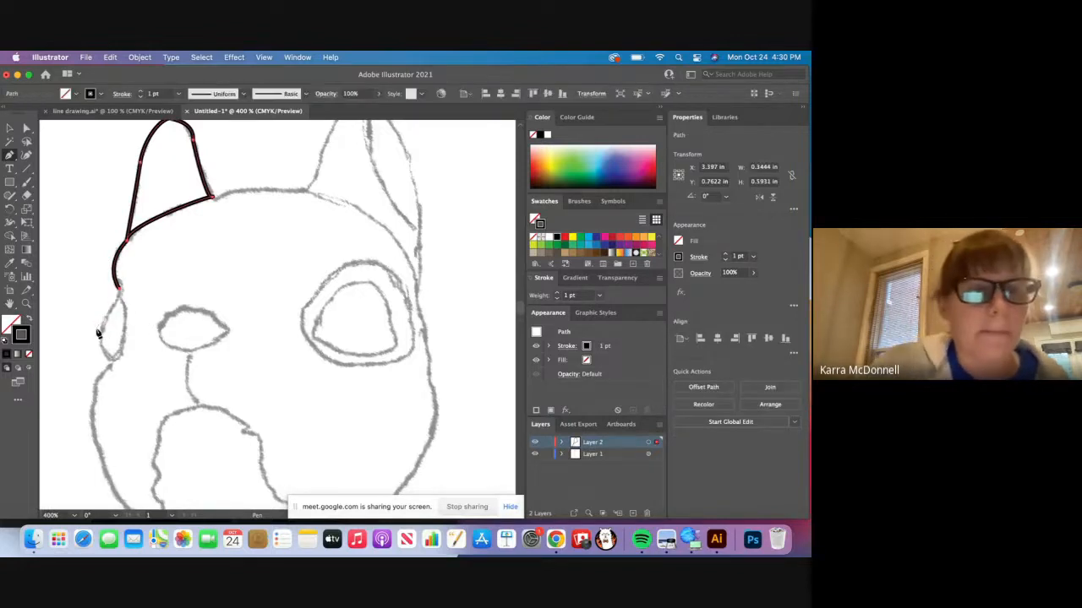
Trace the small teardrop shape below the brow curve, down its inner side, around its lower point and up its outer side
click(120, 290)
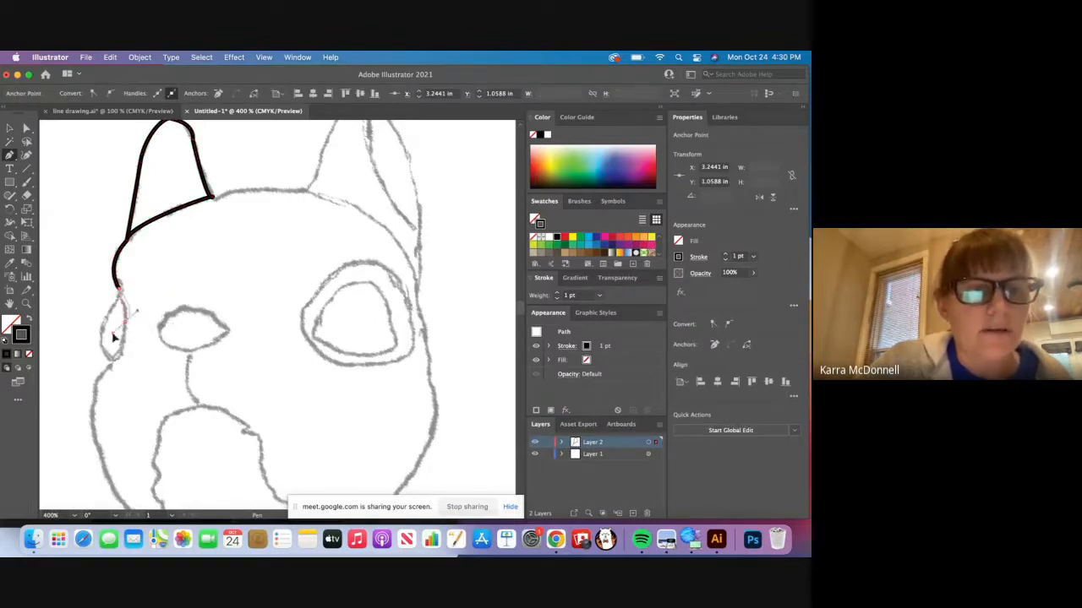
drag(113, 334, 122, 338)
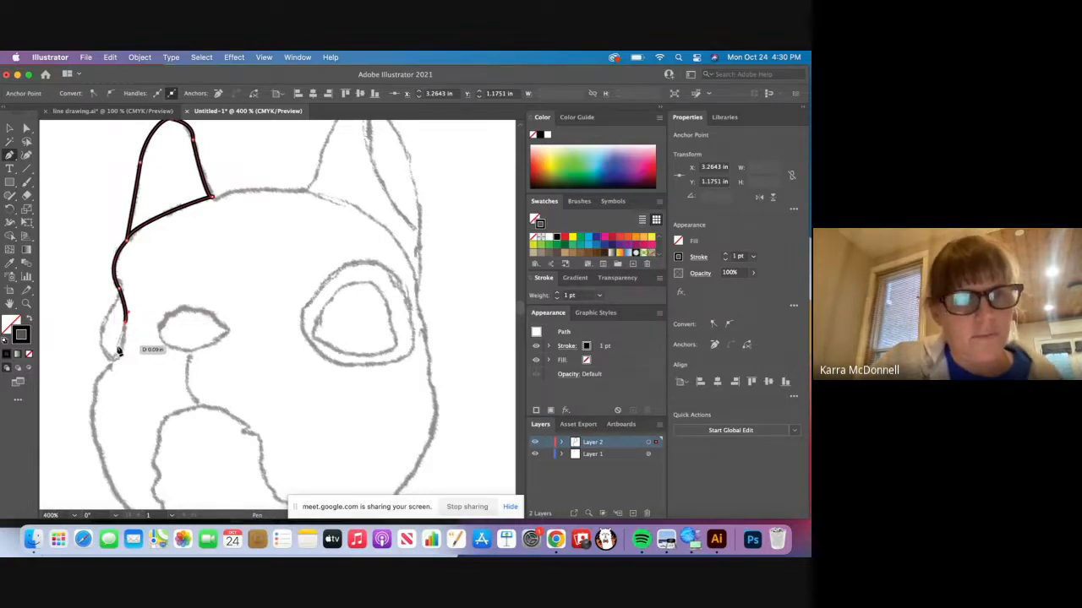
mouse_move(121, 349)
mouse_down()
mouse_move(131, 349)
mouse_move(104, 349)
mouse_move(119, 351)
mouse_move(105, 356)
mouse_move(112, 362)
mouse_up()
click(120, 356)
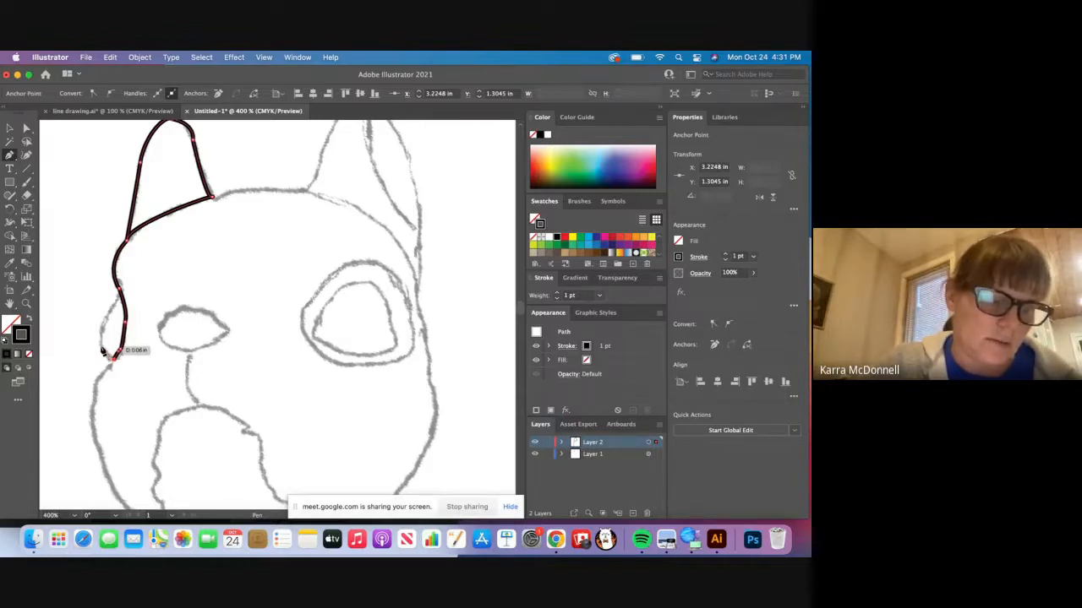
drag(101, 346, 97, 338)
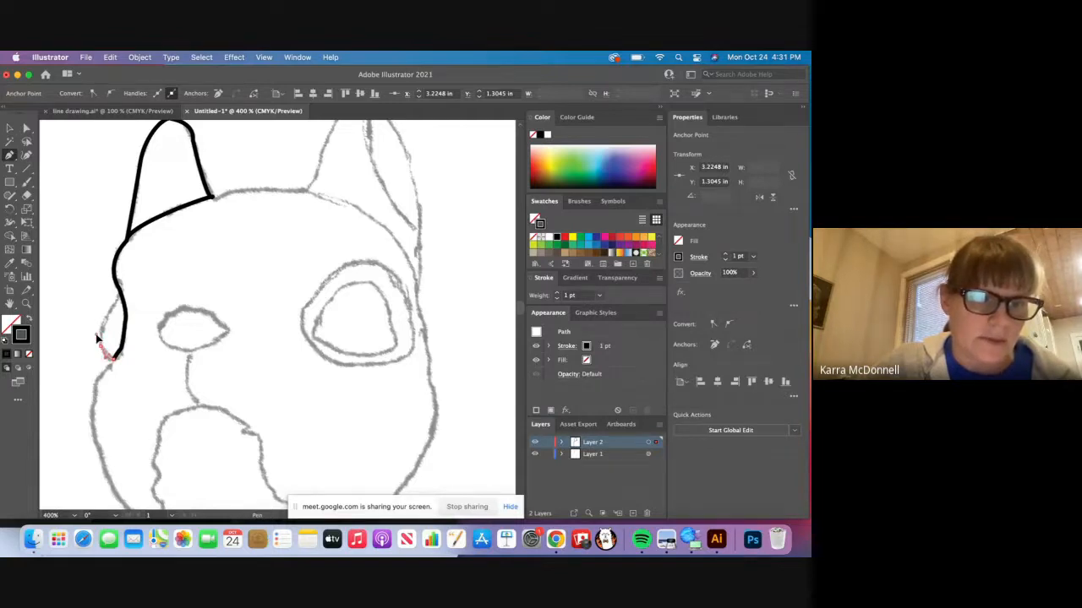
click(97, 338)
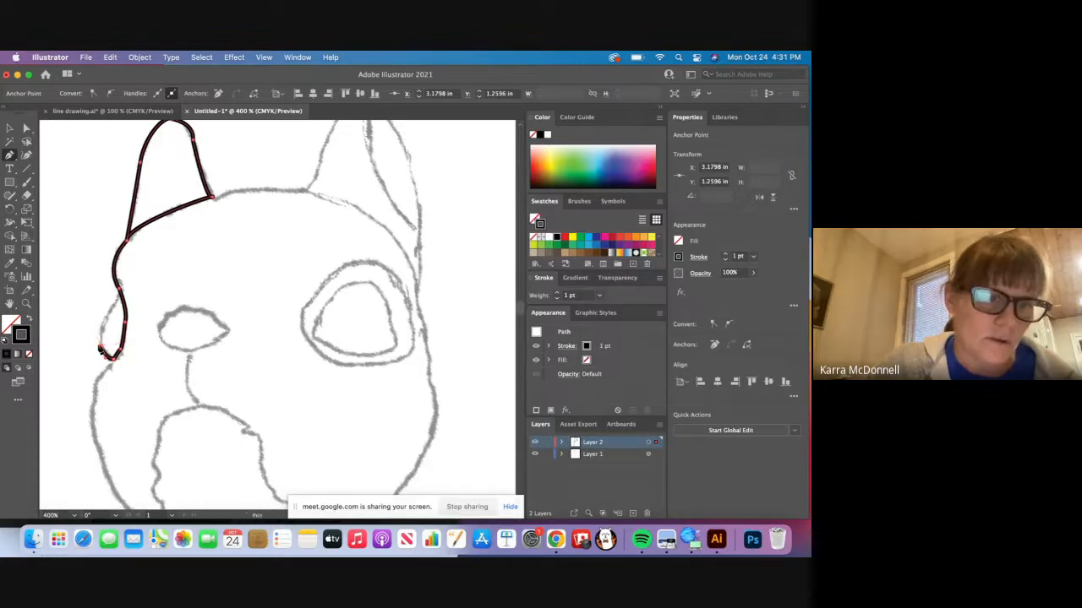
drag(108, 323, 124, 302)
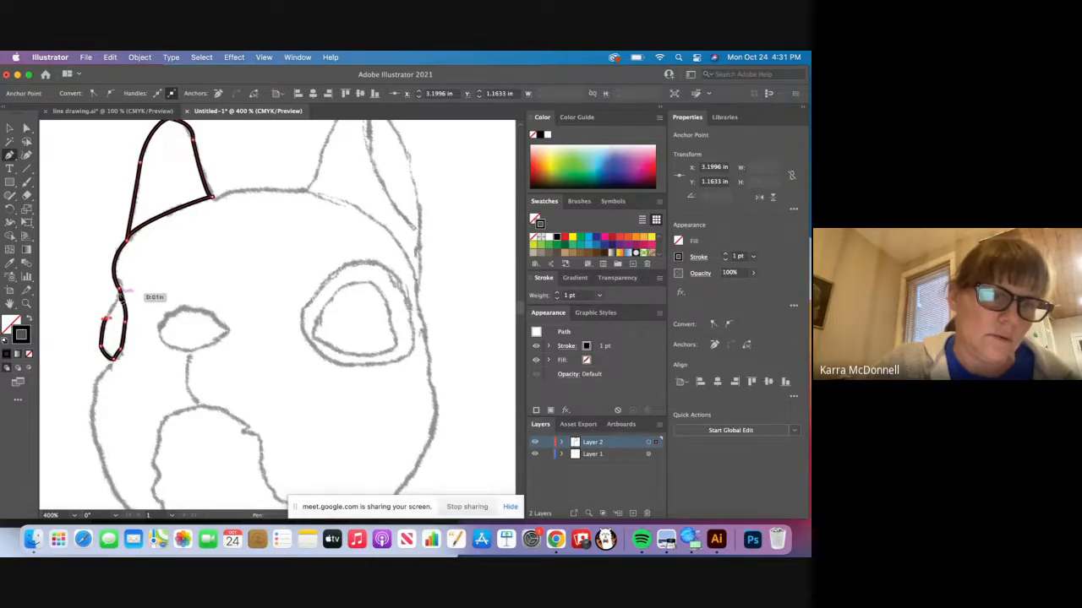
Restore the cleared path segment and close the teardrop outline at its upper point below the brow curve
drag(123, 295, 96, 302)
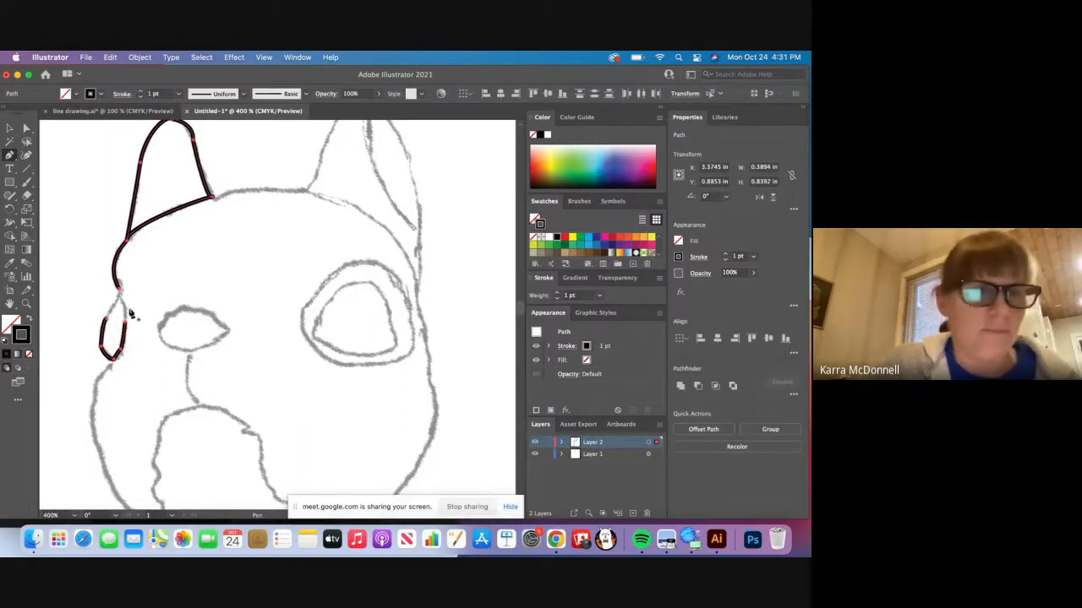
click(109, 57)
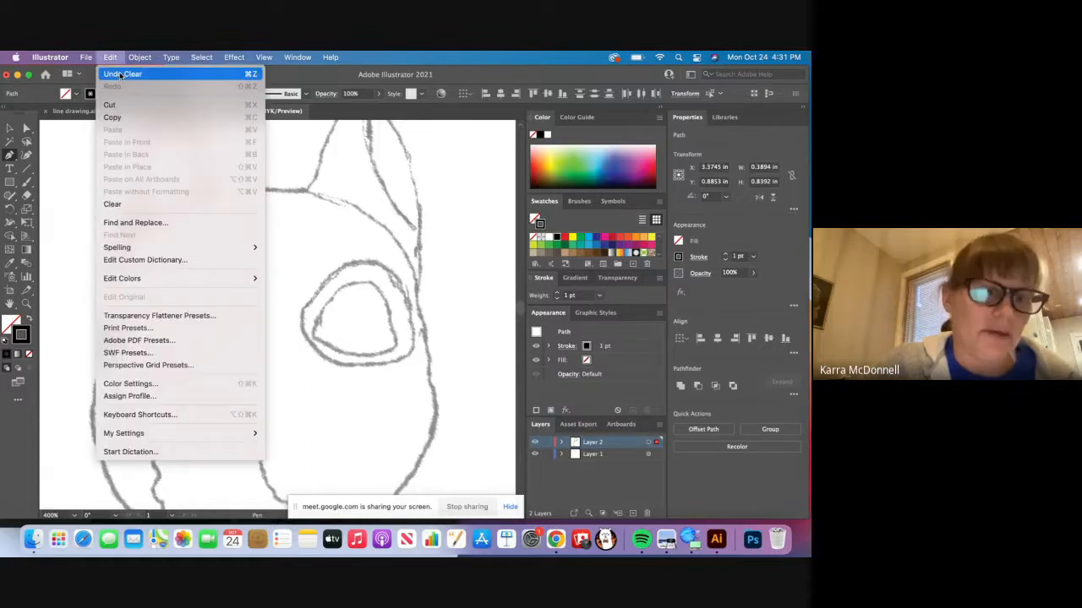
click(118, 73)
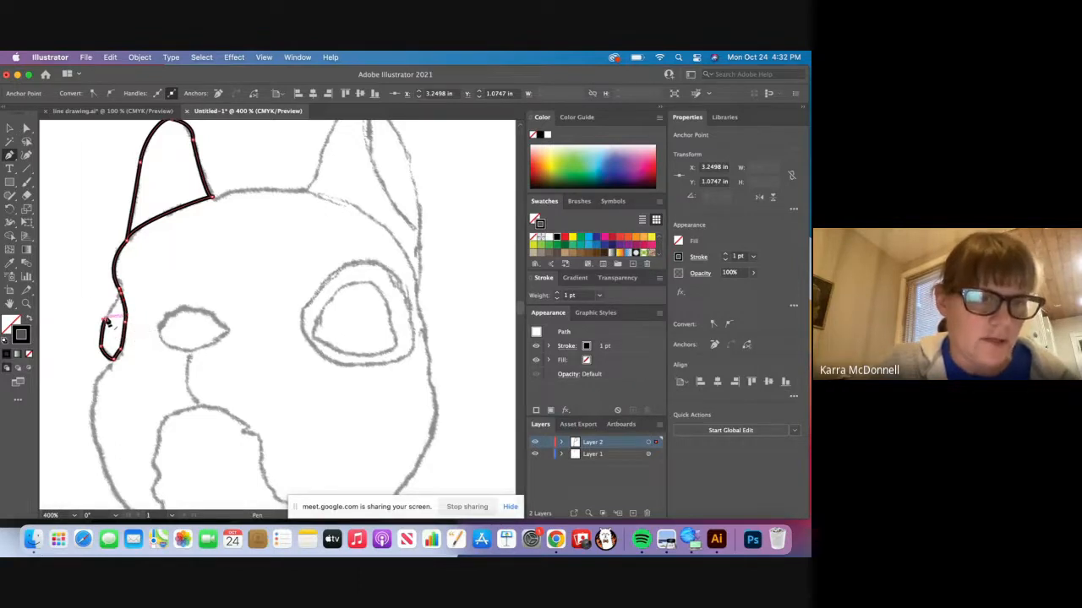
click(106, 319)
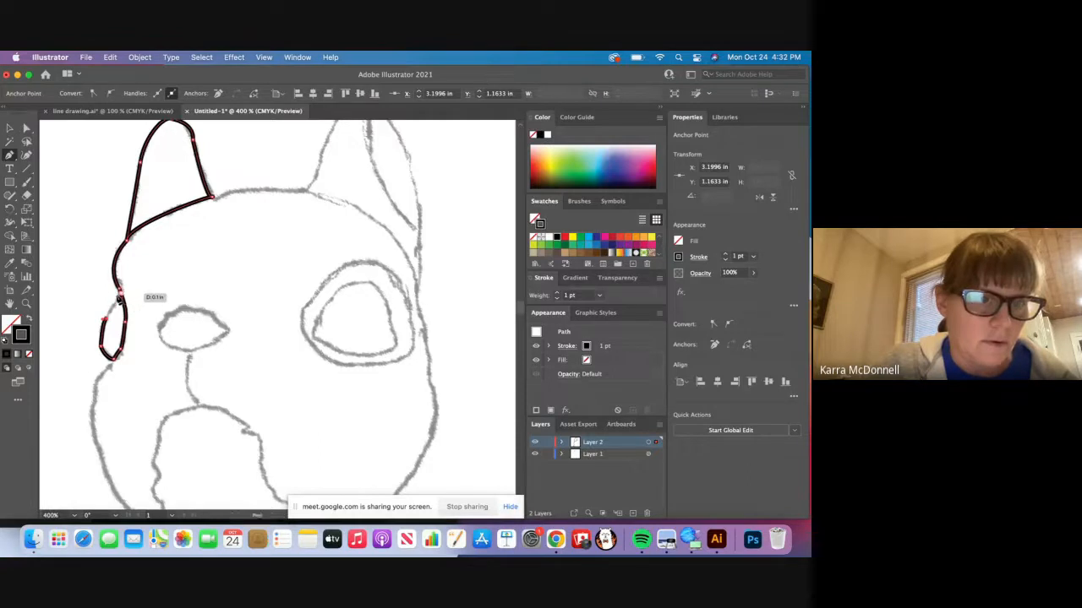
click(121, 295)
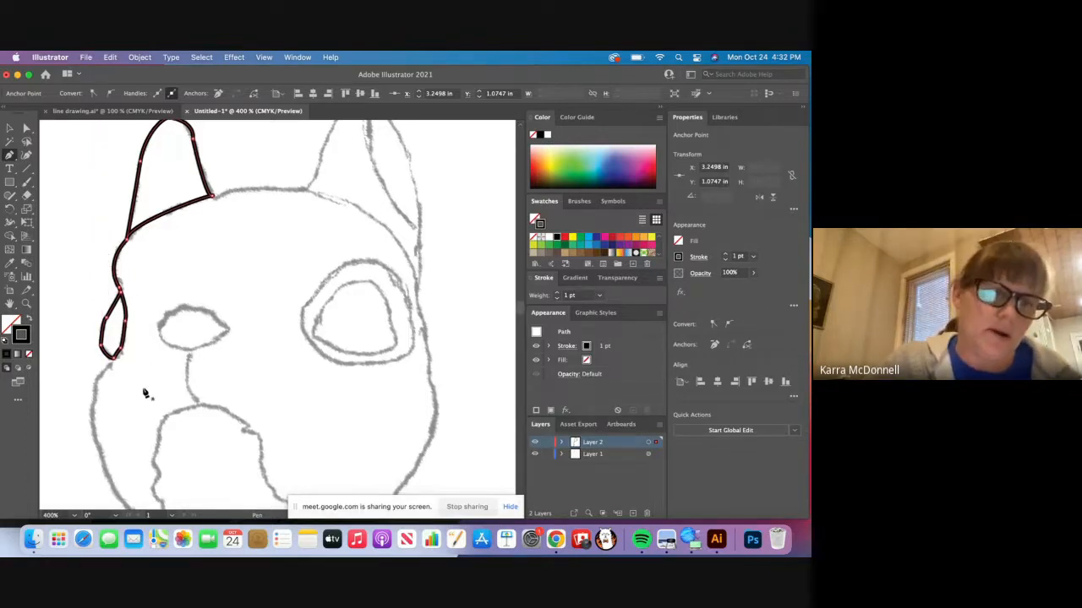
Trace the upper left cheek outline with the Pen tool, starting at the teardrop's lower point and following the sketch downward
scroll(144, 393, down, 1)
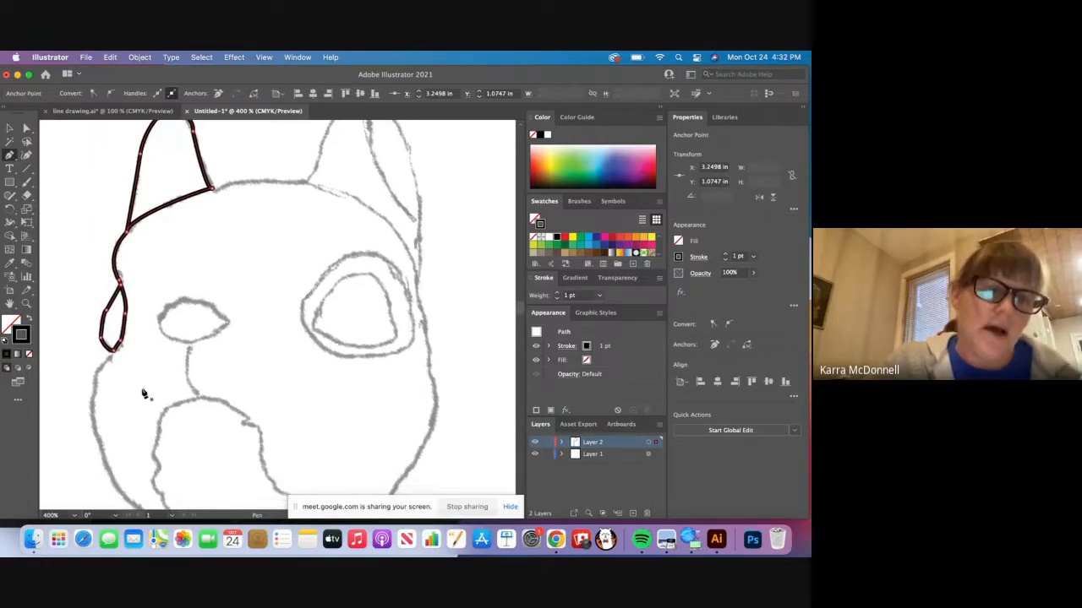
click(113, 351)
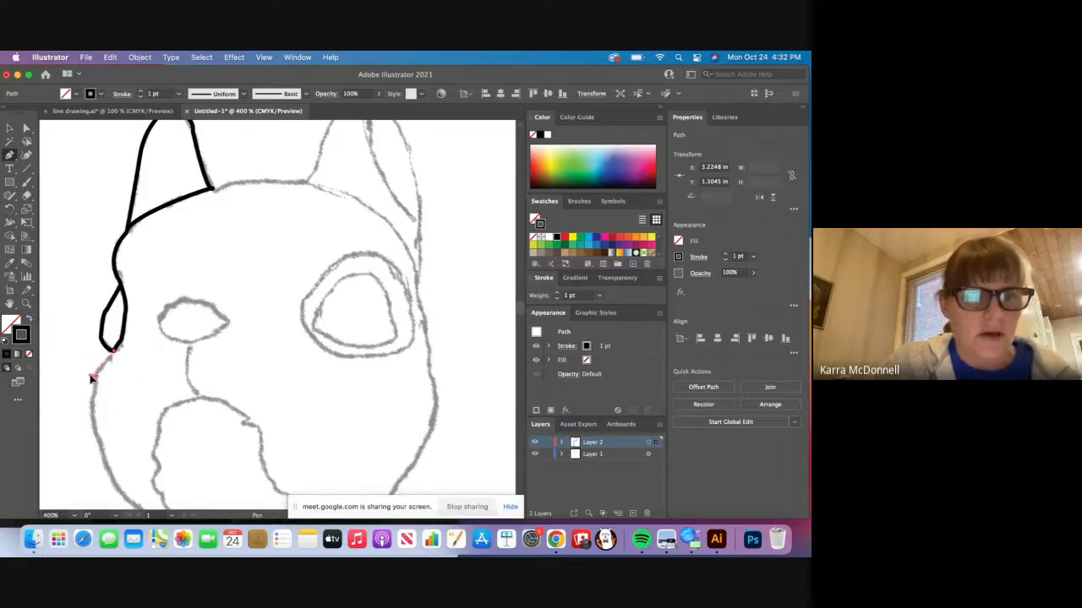
click(93, 379)
key(cmd+z)
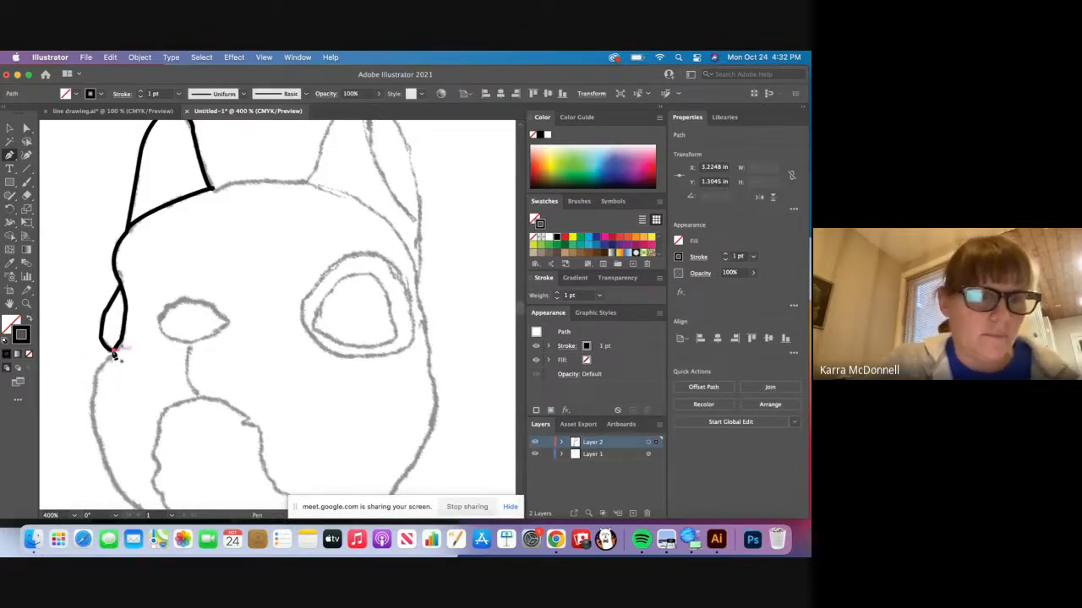
mouse_move(94, 390)
mouse_down()
mouse_move(81, 385)
mouse_move(99, 406)
mouse_move(95, 399)
mouse_up()
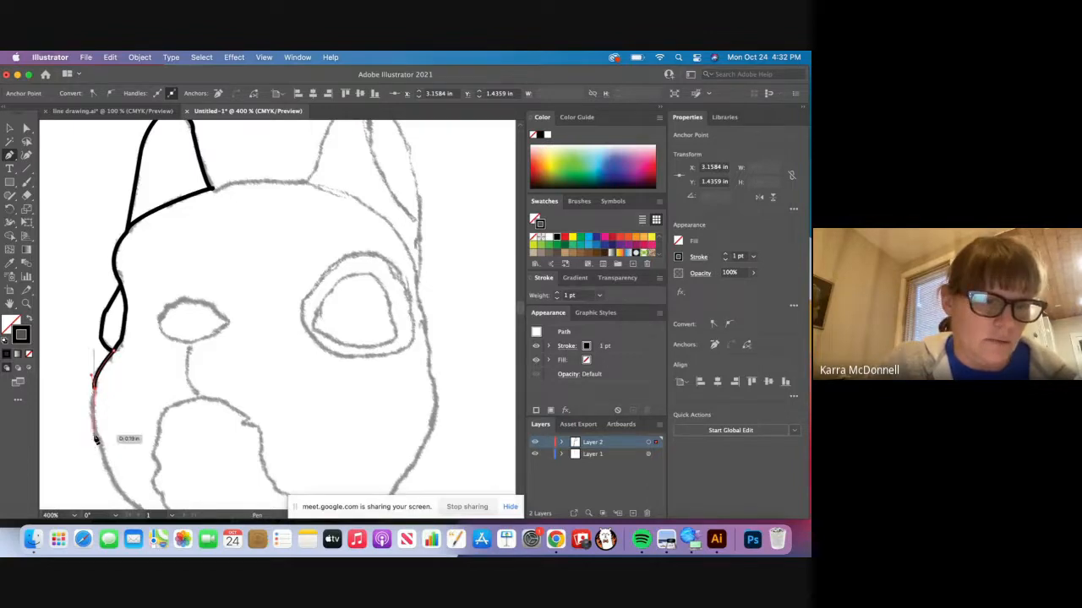
drag(95, 435, 96, 437)
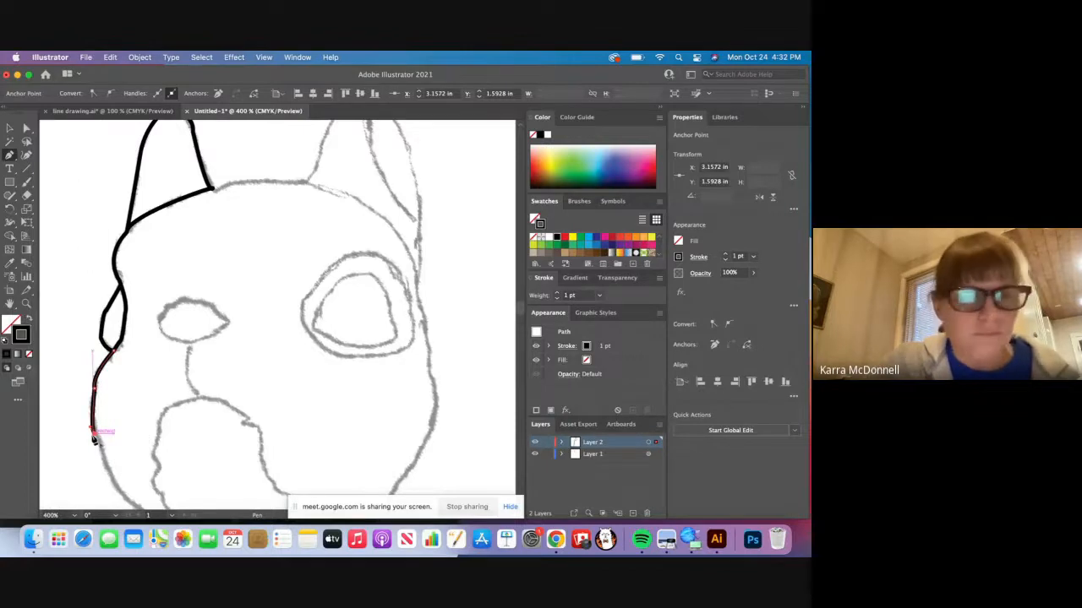
key(super+z)
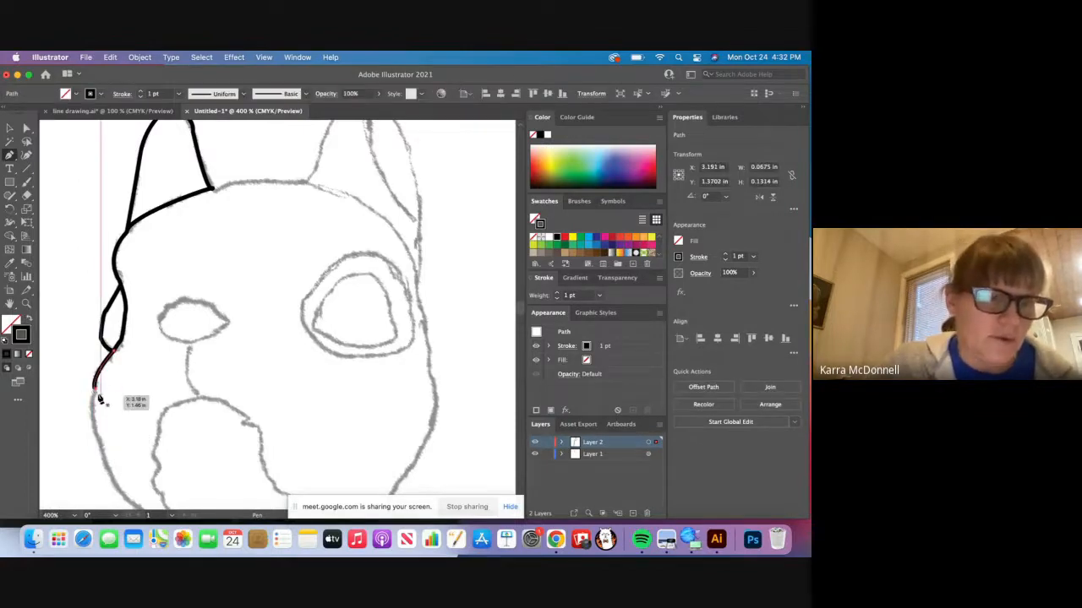
click(95, 390)
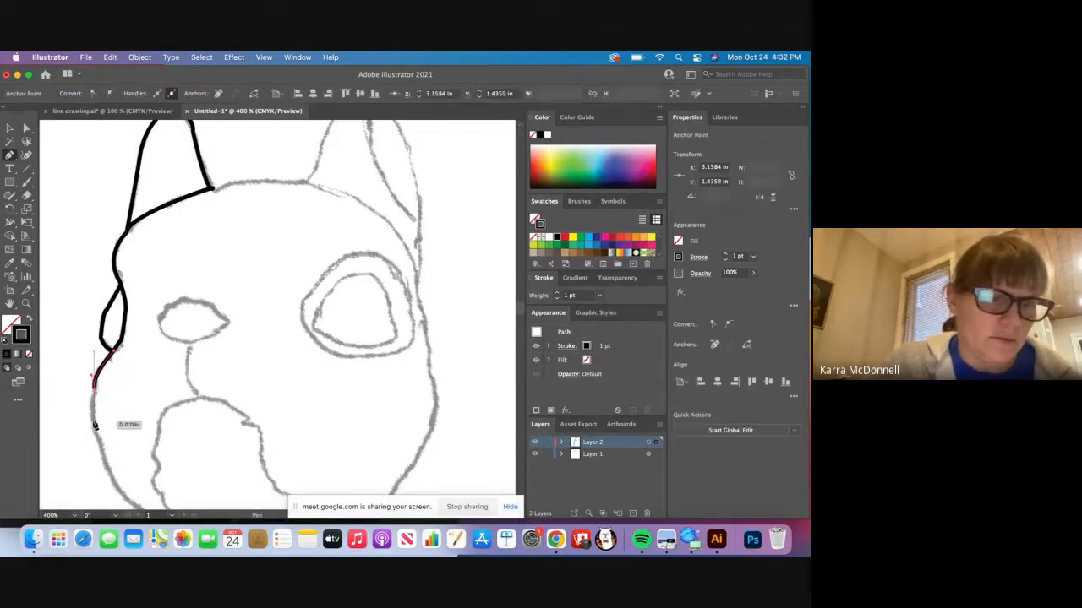
mouse_move(93, 419)
mouse_down()
mouse_move(101, 428)
mouse_move(99, 413)
mouse_up()
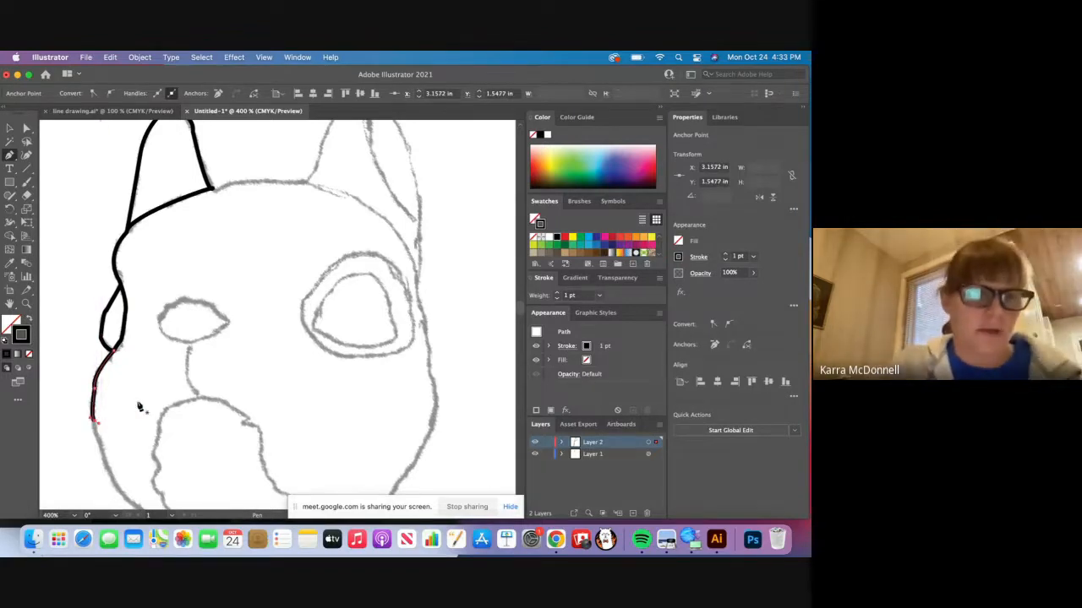
Examine the finished line drawing and the hoof reference photo in line drawing.ai, and return to the Untitled-1 document
click(161, 109)
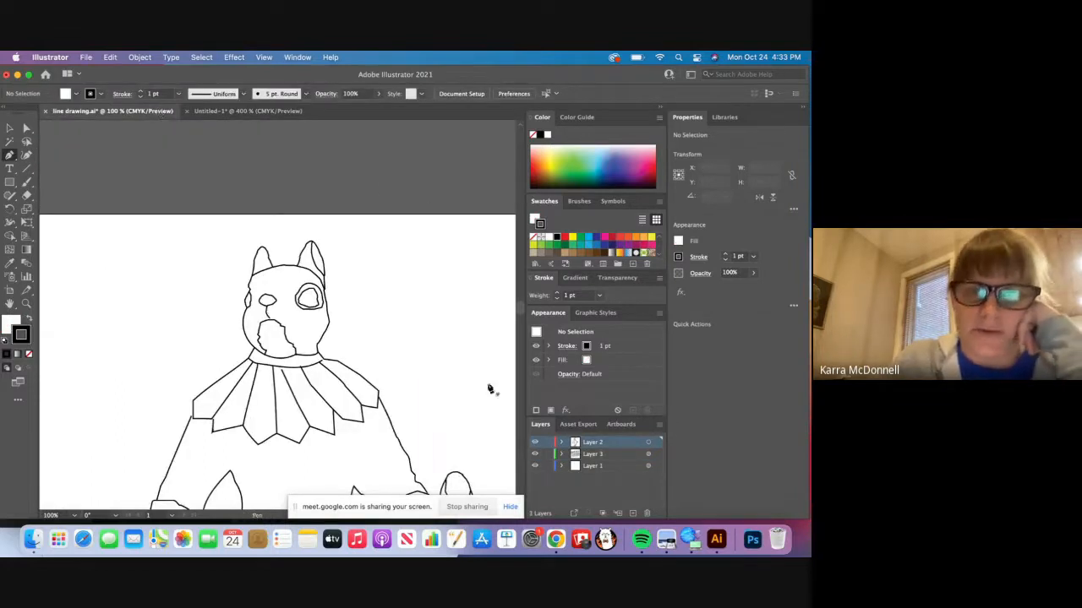
scroll(517, 314, down, 10)
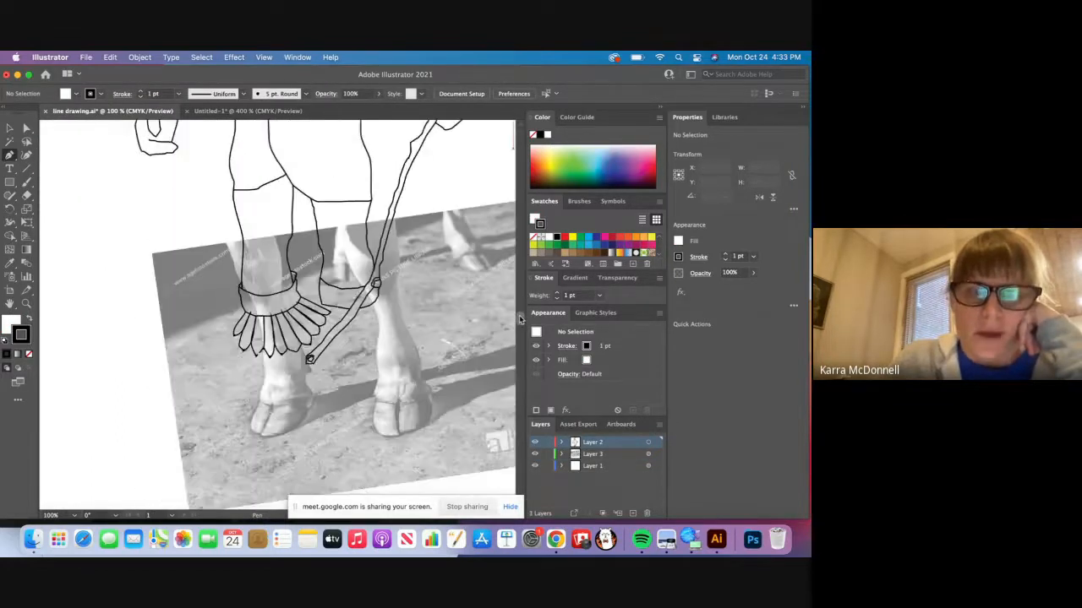
scroll(517, 316, down, 2)
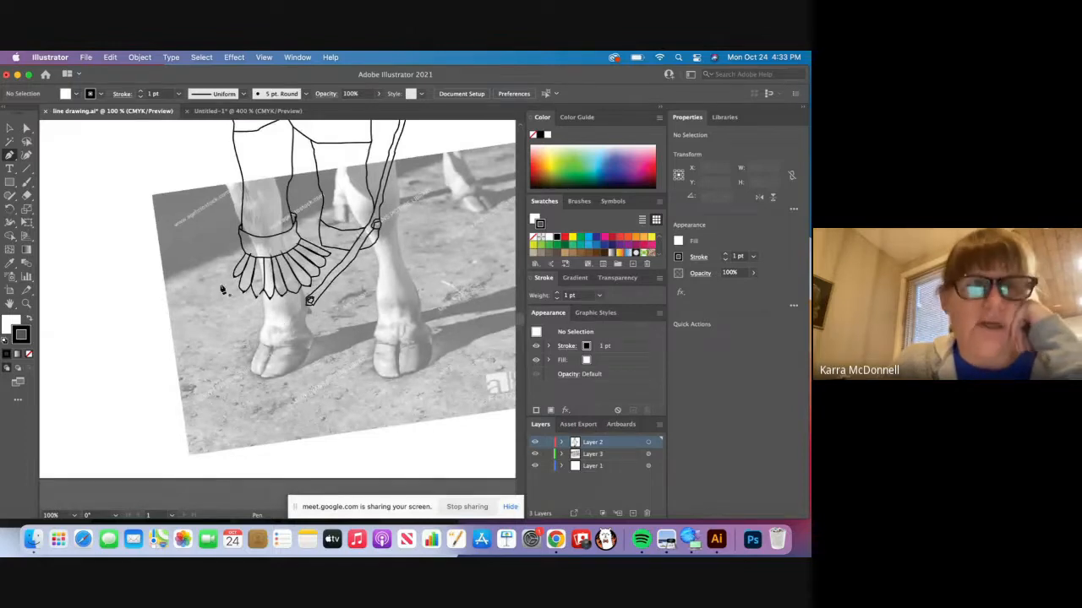
click(86, 56)
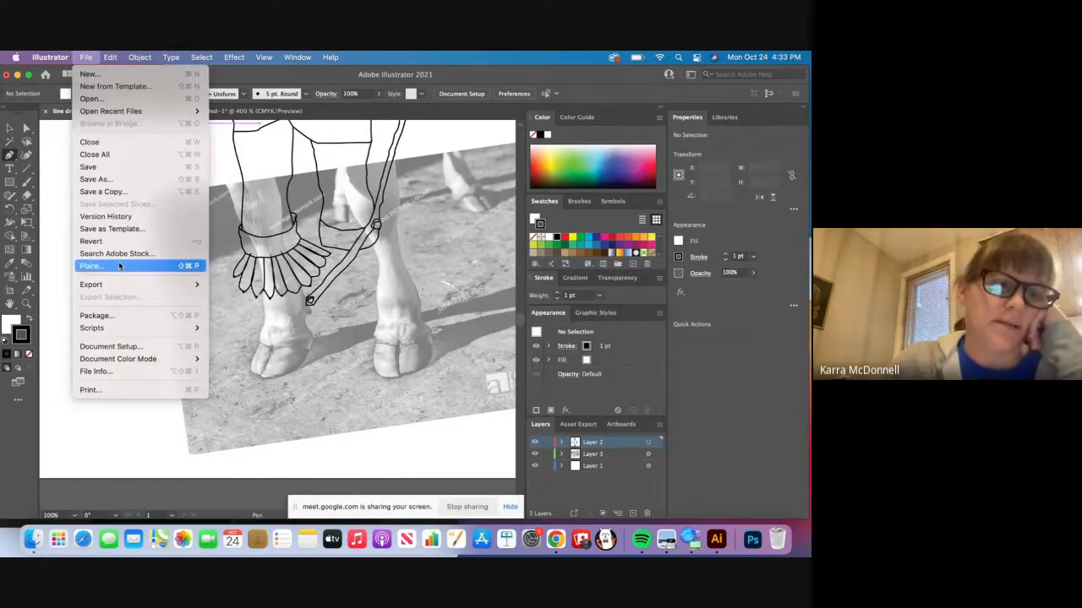
click(371, 78)
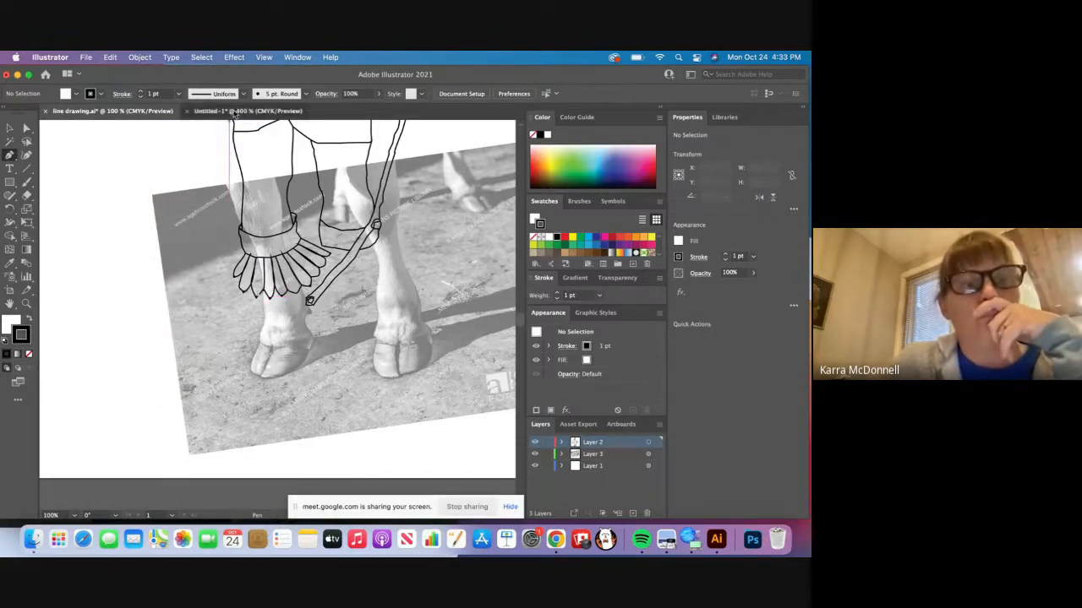
click(247, 110)
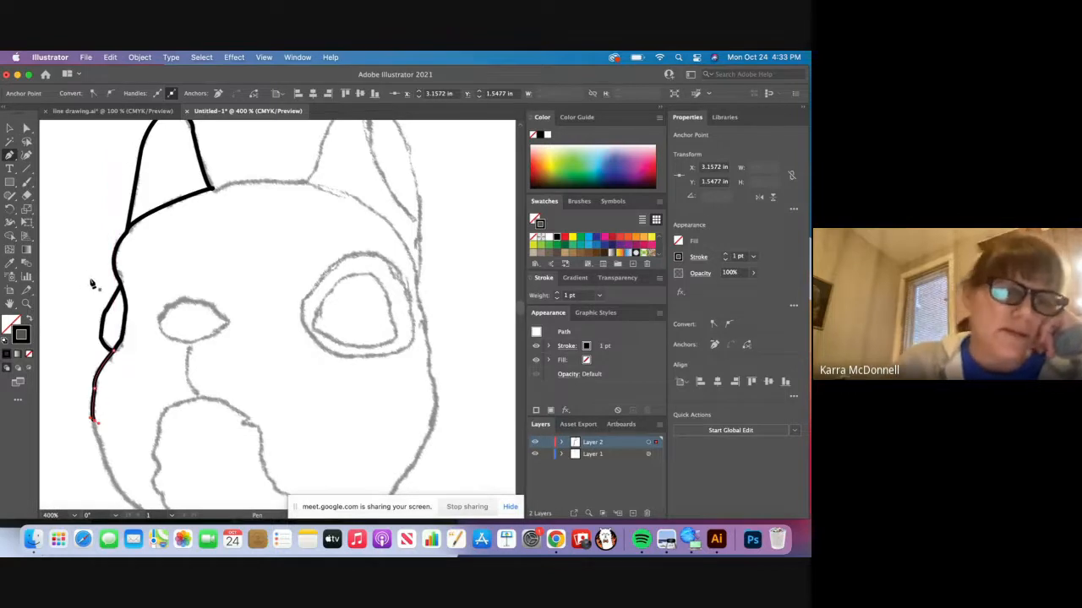
Discard the stray anchor point beside the head and erase the lower part of the left cheek line with the Eraser tool
click(58, 338)
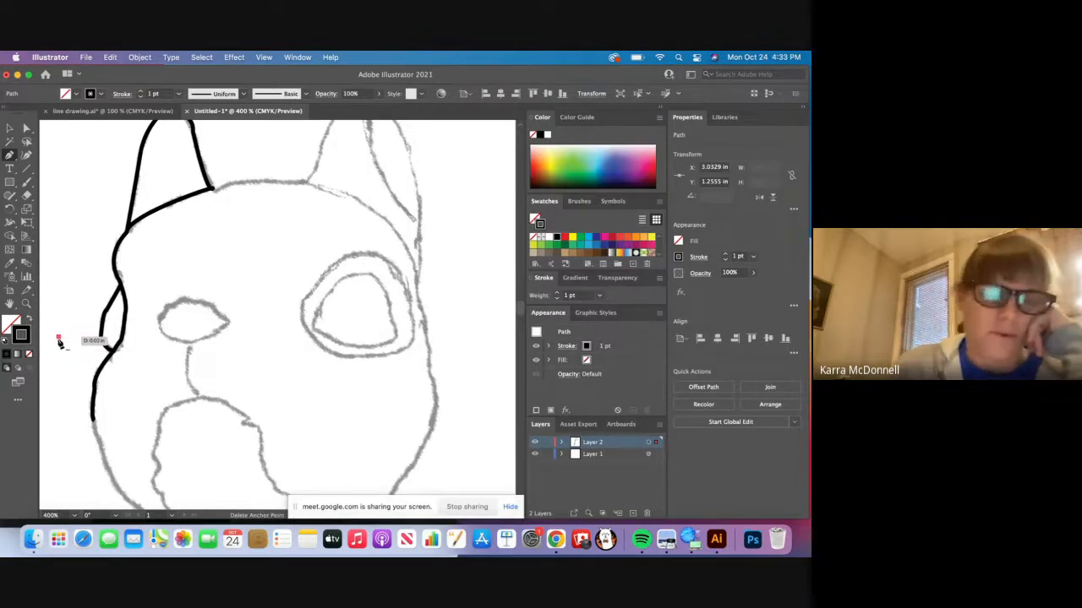
click(59, 340)
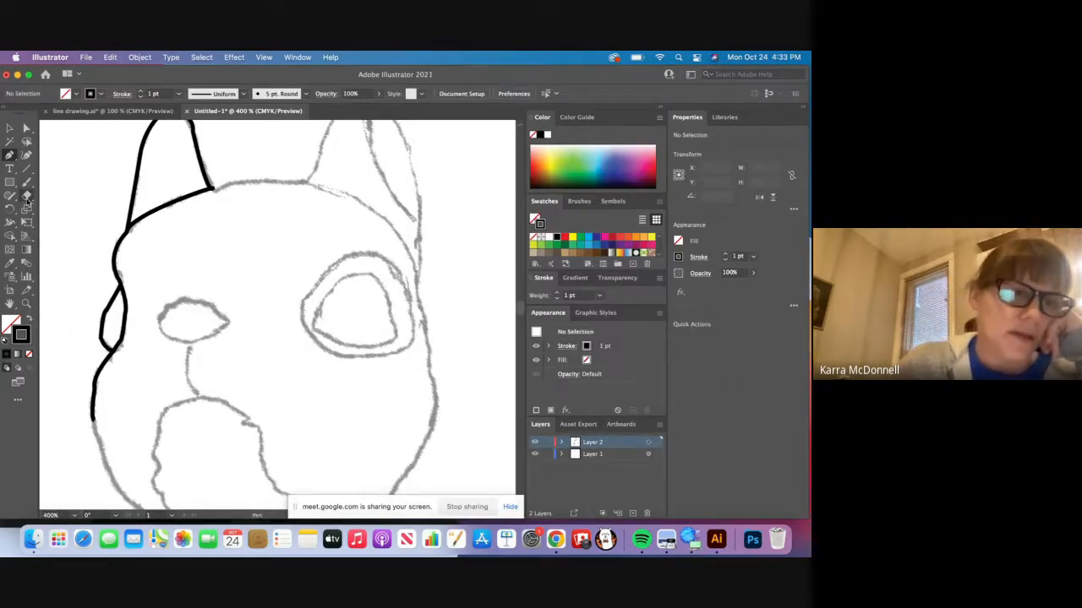
click(26, 197)
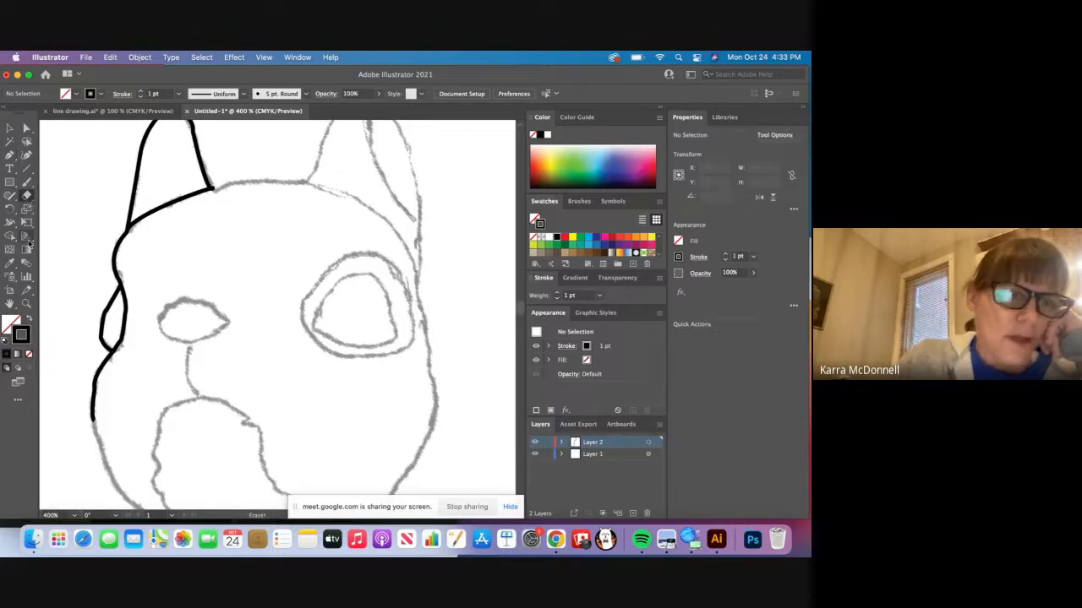
mouse_move(94, 411)
mouse_down()
mouse_move(124, 414)
mouse_move(100, 400)
mouse_up()
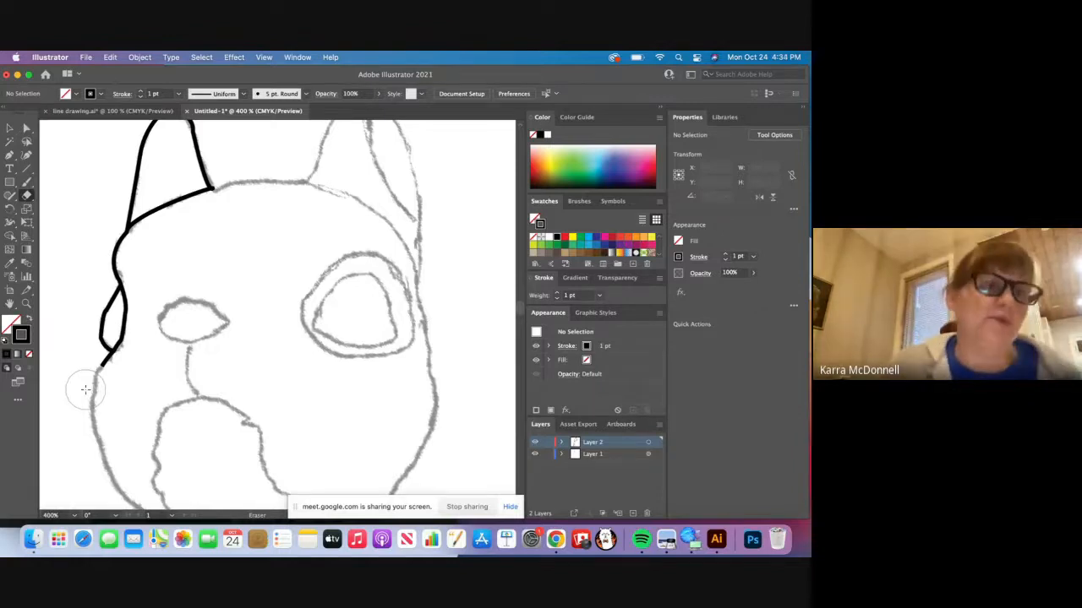
Extend the shortened left cheek line from its cut end with a curved Pen tool segment down the sketch
click(10, 155)
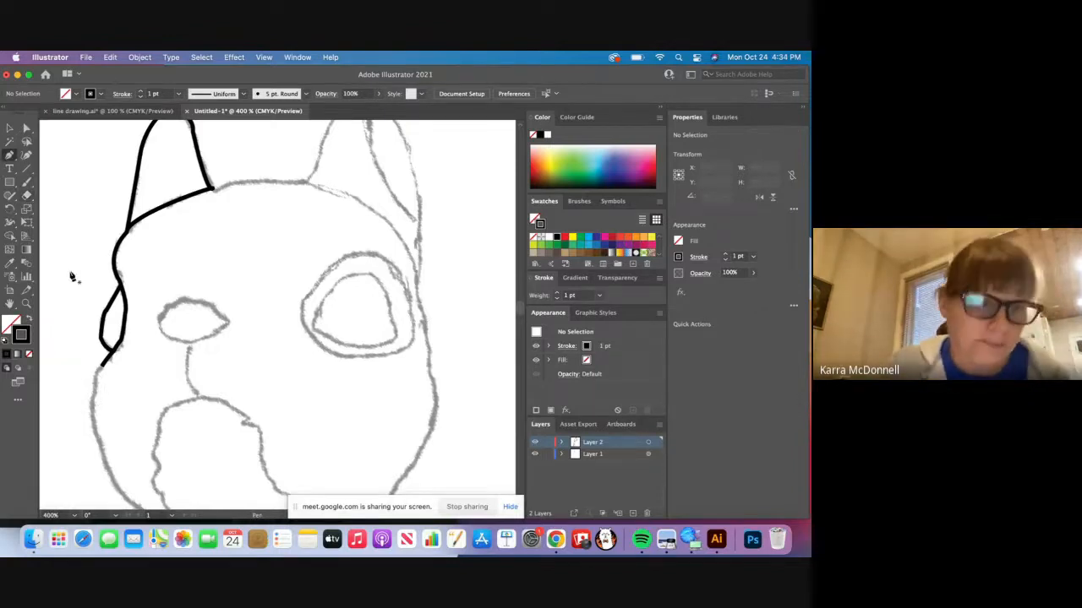
click(103, 366)
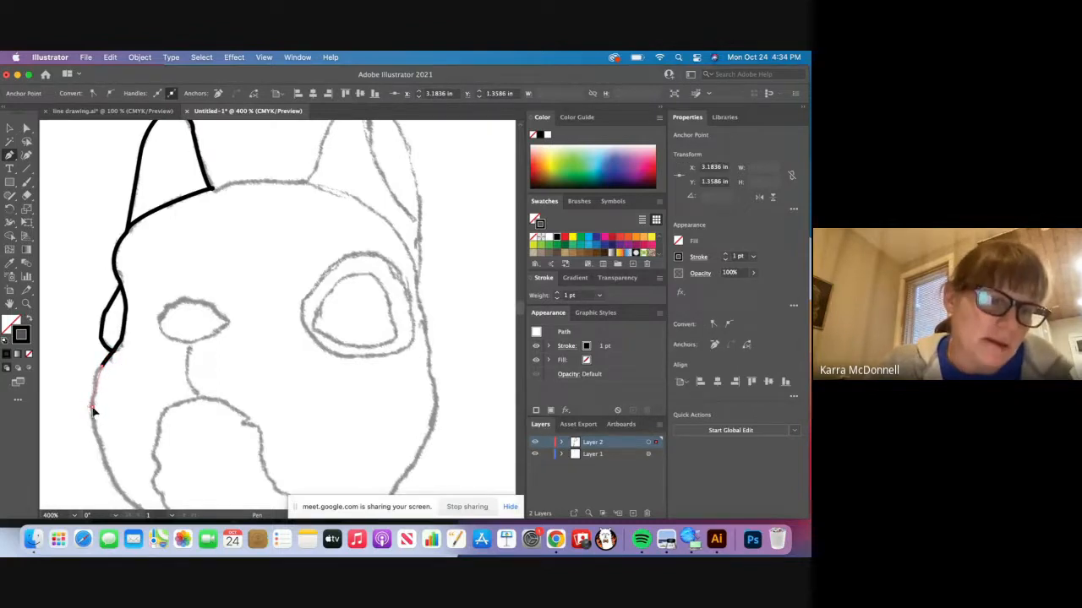
mouse_move(93, 406)
mouse_down()
mouse_move(110, 410)
mouse_move(94, 407)
mouse_up()
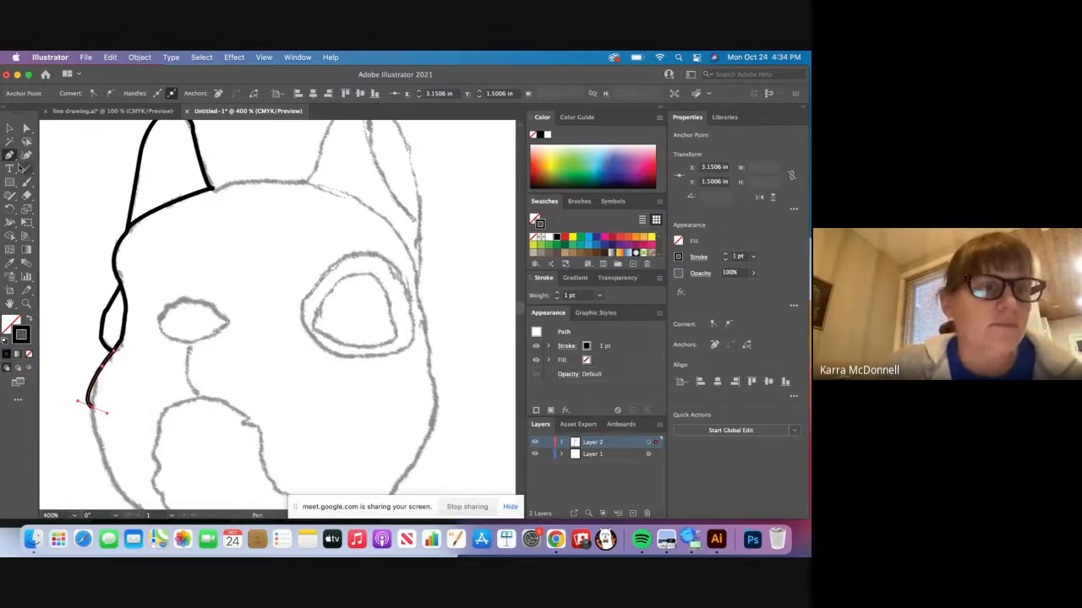
Try adding anchor points along the left cheek curve with the Add Anchor Point tool, and delete the whole cheek path
click(10, 156)
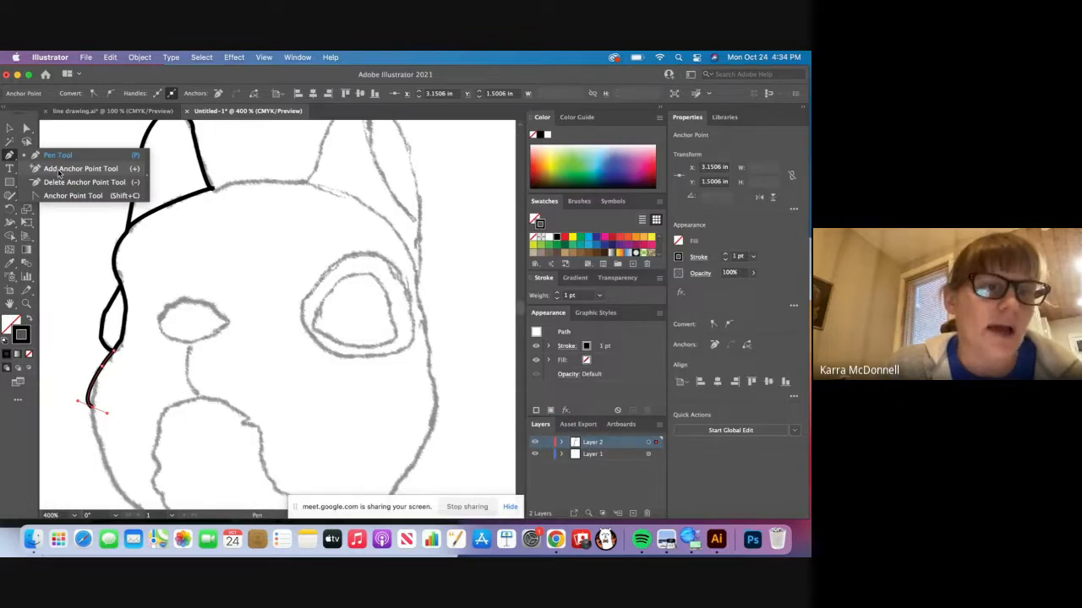
click(60, 170)
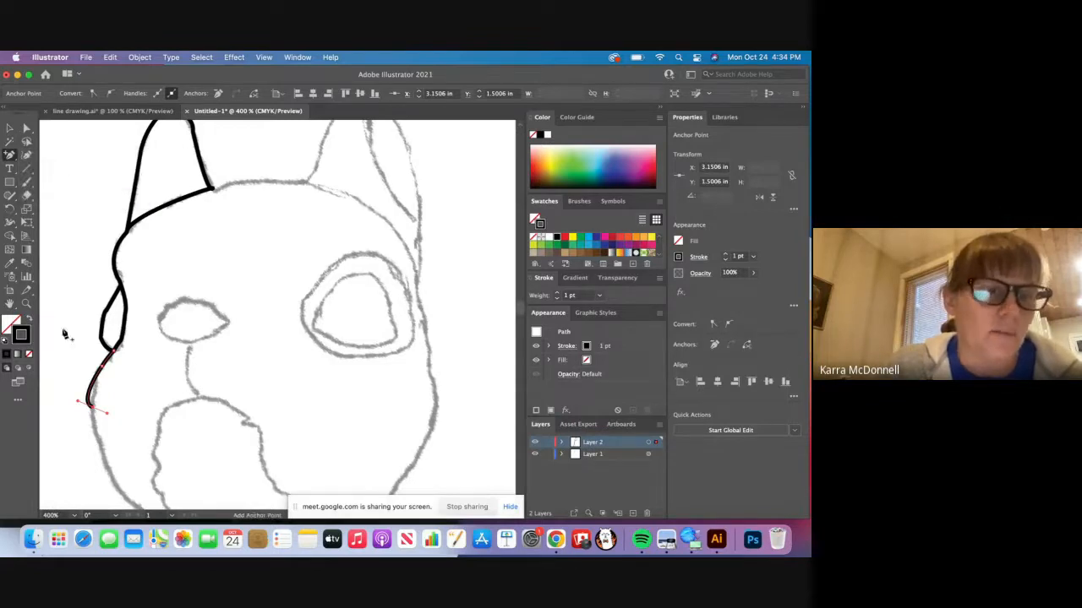
click(84, 384)
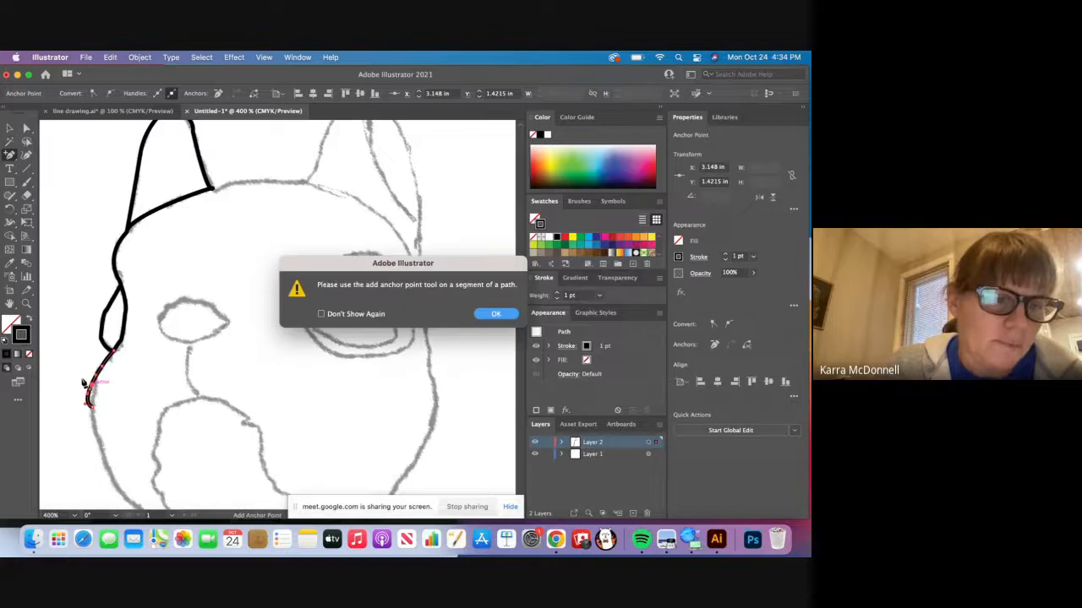
click(505, 319)
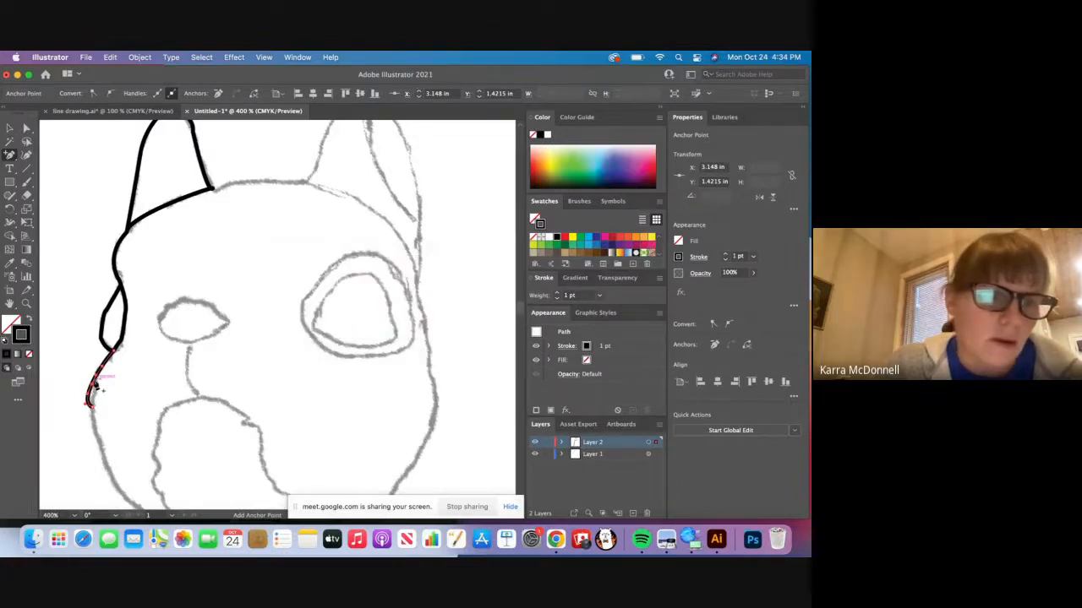
click(92, 394)
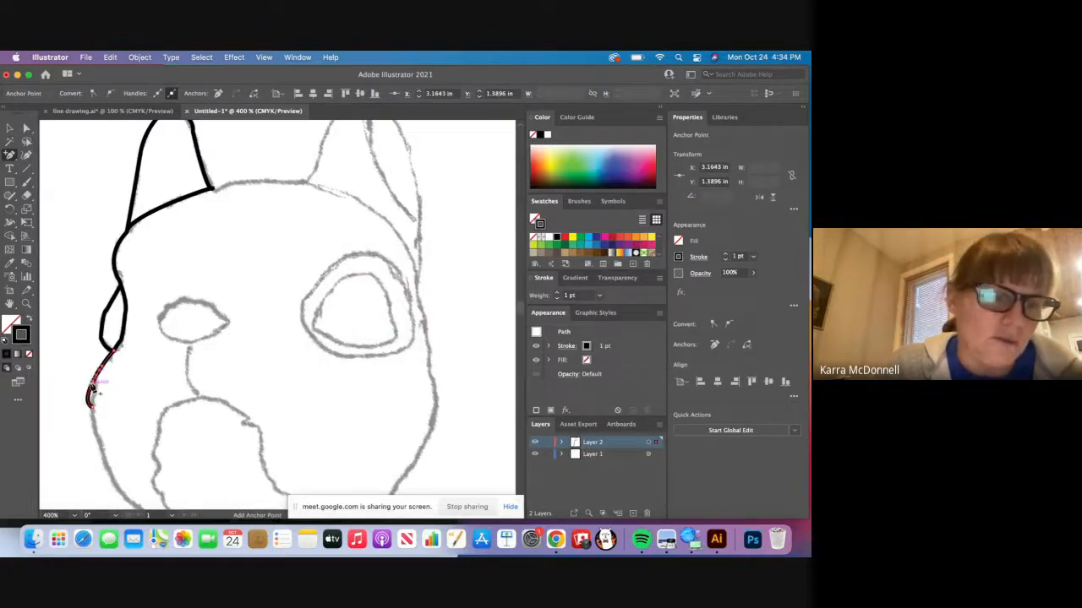
click(89, 387)
click(491, 316)
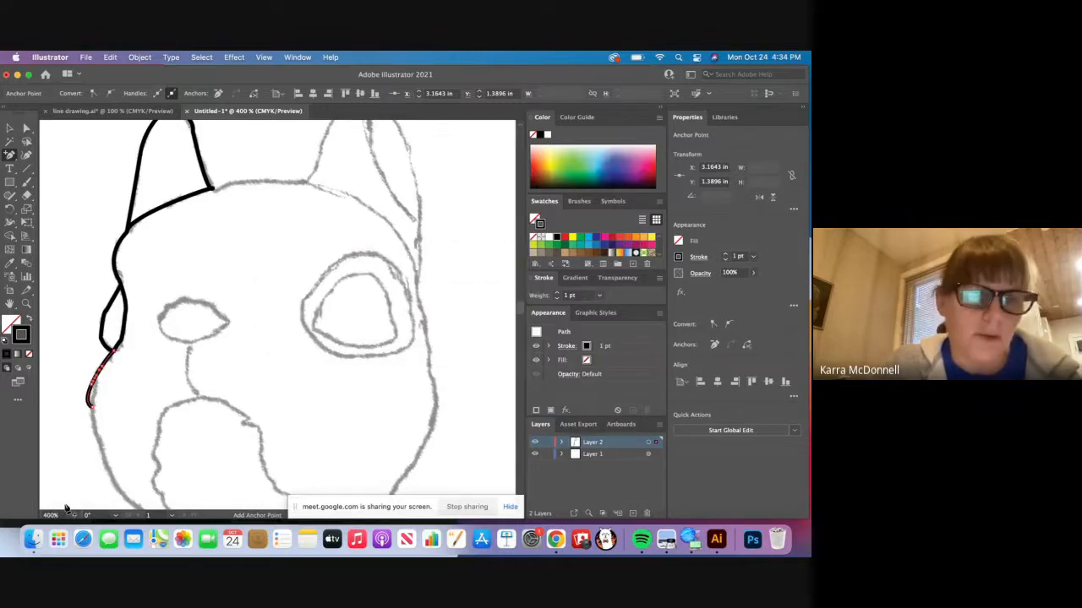
key(BackSpace)
key(BackSpace)
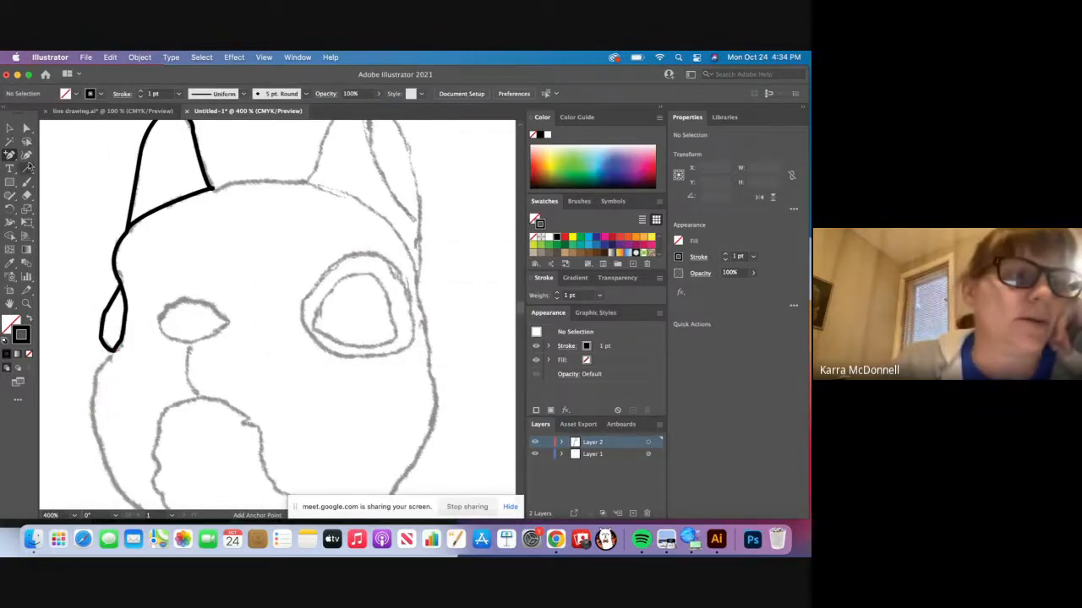
Retrace the upper left cheek from the teardrop's lower point with the Pen tool and erase the new line's lower end
click(10, 156)
click(59, 156)
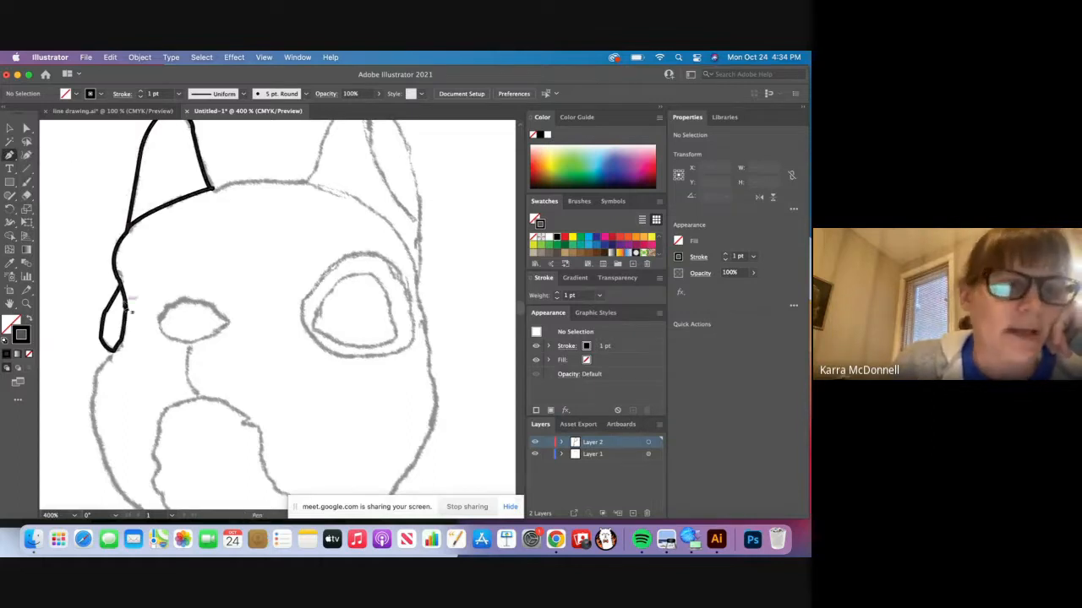
click(111, 349)
drag(98, 372, 94, 397)
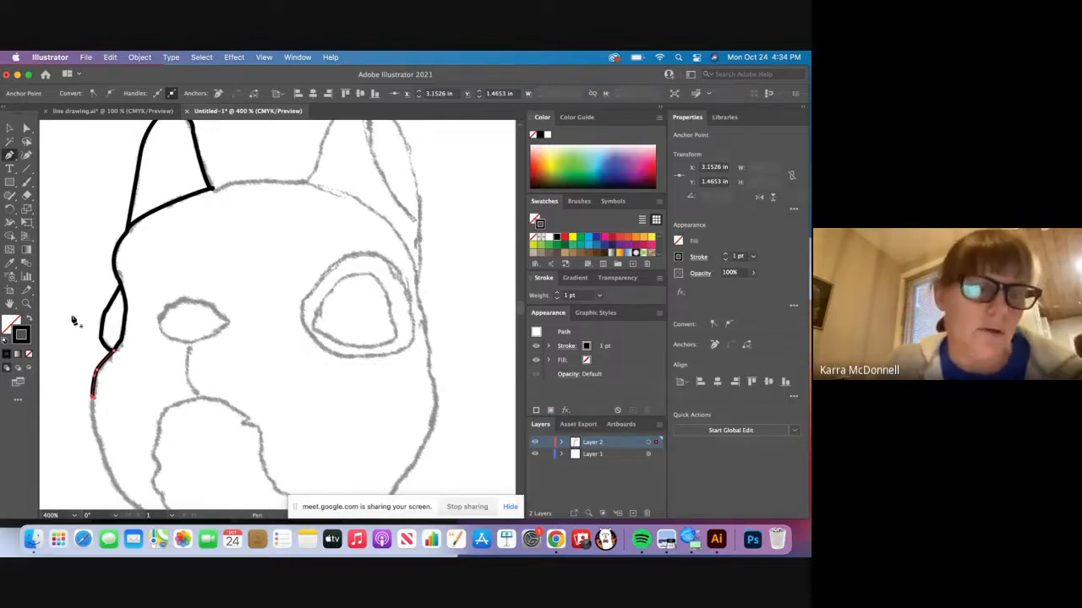
click(72, 315)
key(super+z)
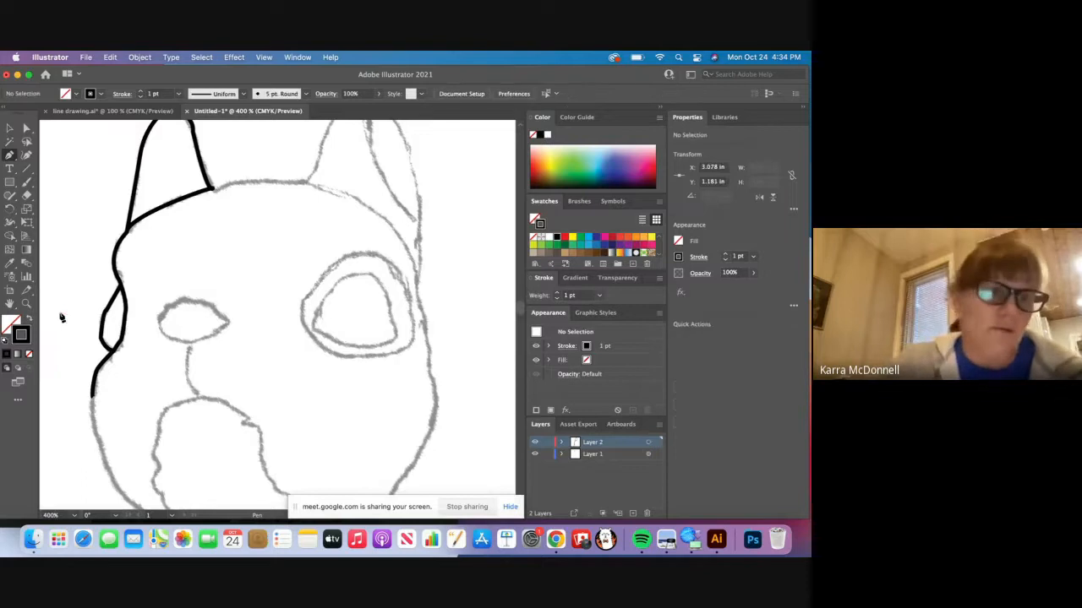
click(26, 196)
drag(87, 405, 97, 403)
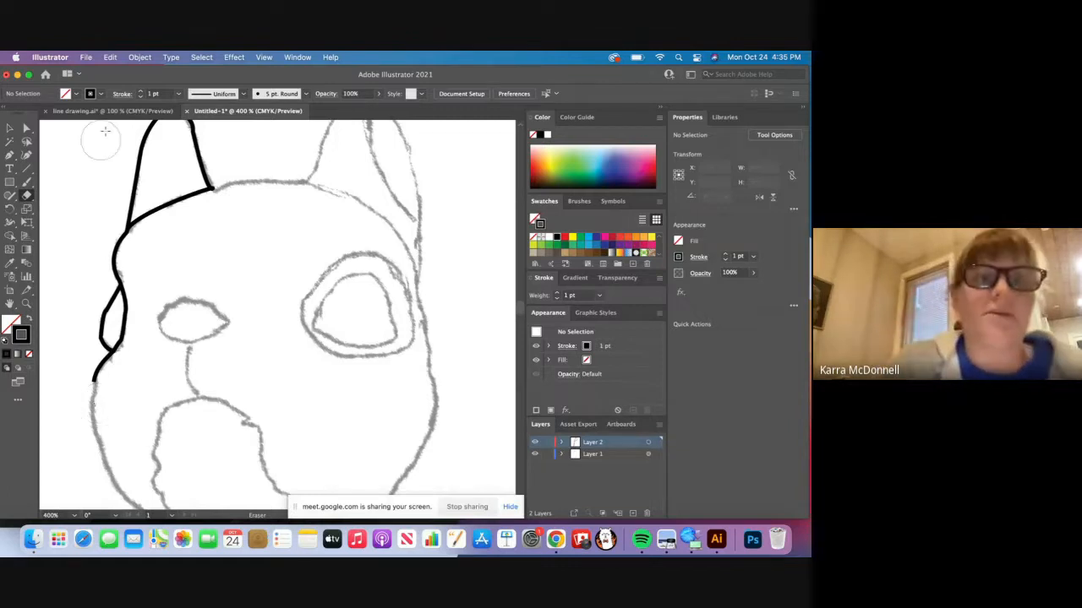
Switch to the line drawing.ai document and zoom in on the hoof reference photo with the Pen tool active
click(89, 113)
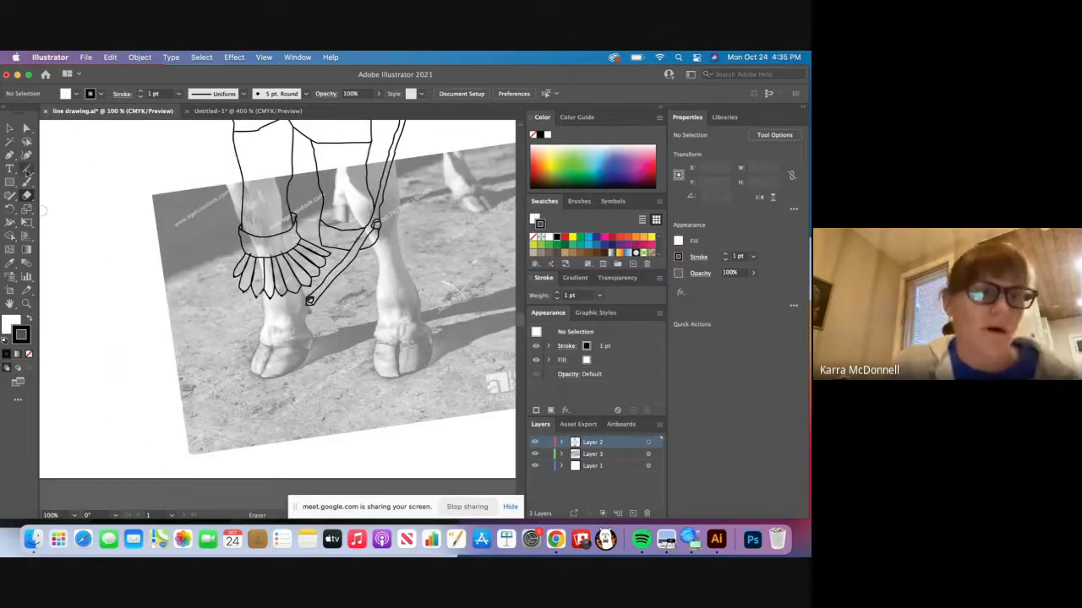
click(10, 157)
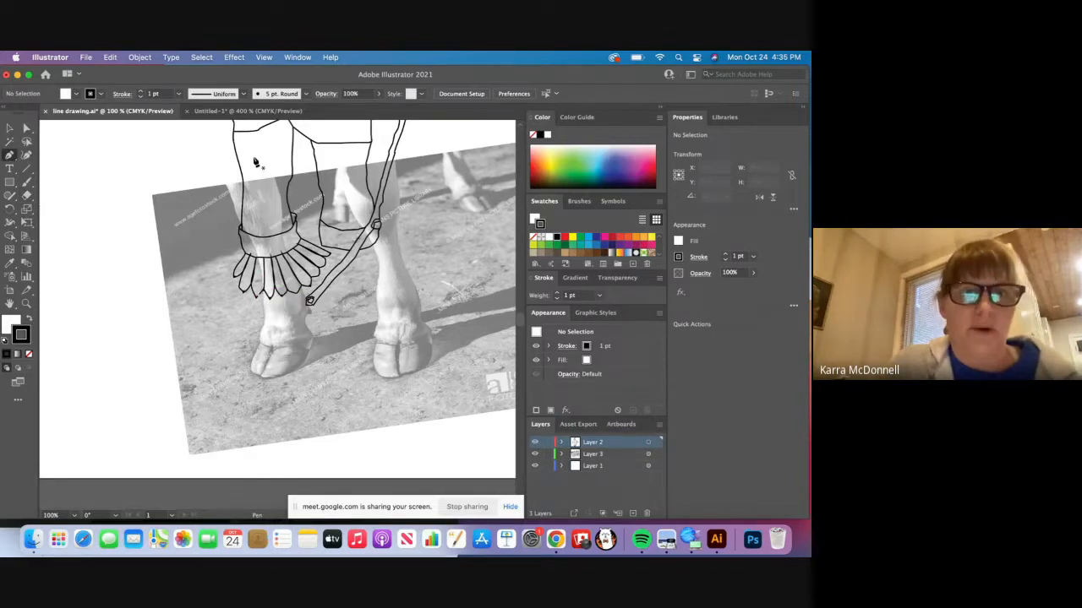
key(super+equal)
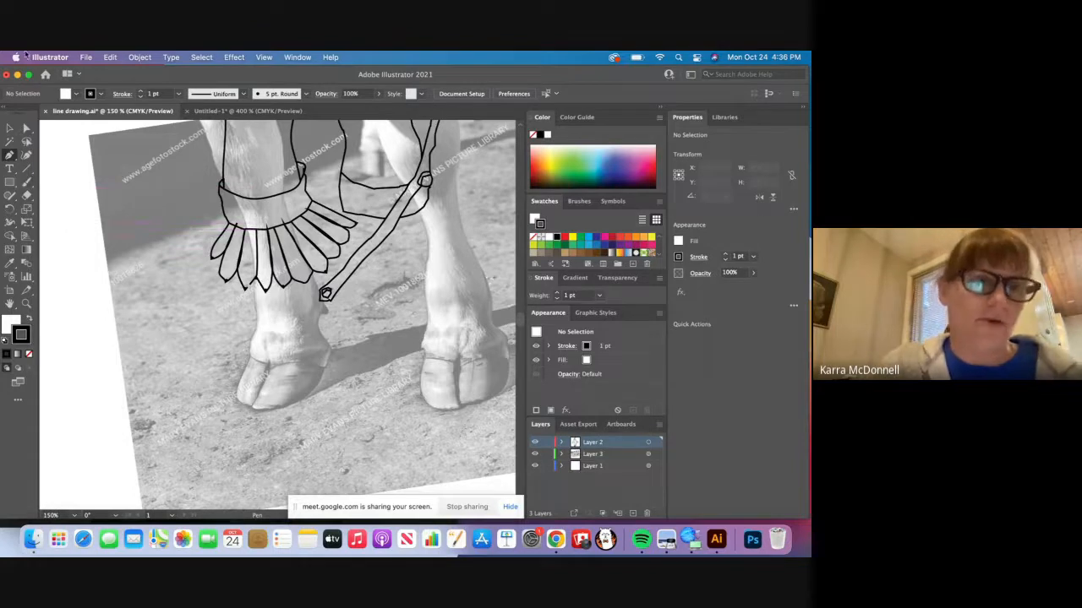
Review the available Save As formats for saving line drawing.ai on the computer, and close the dialog without saving
click(86, 59)
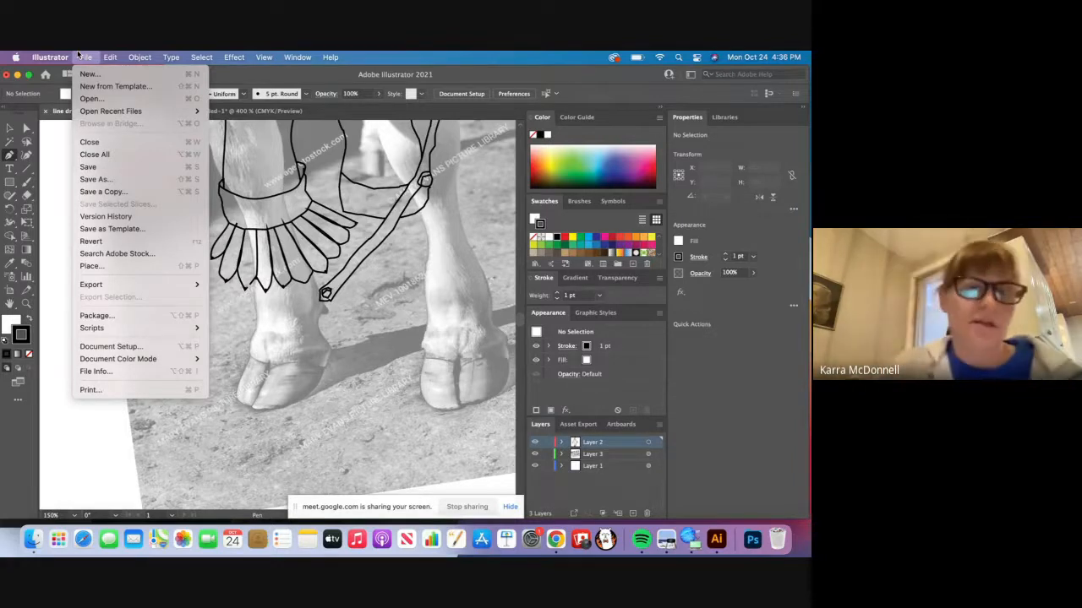
mouse_move(53, 57)
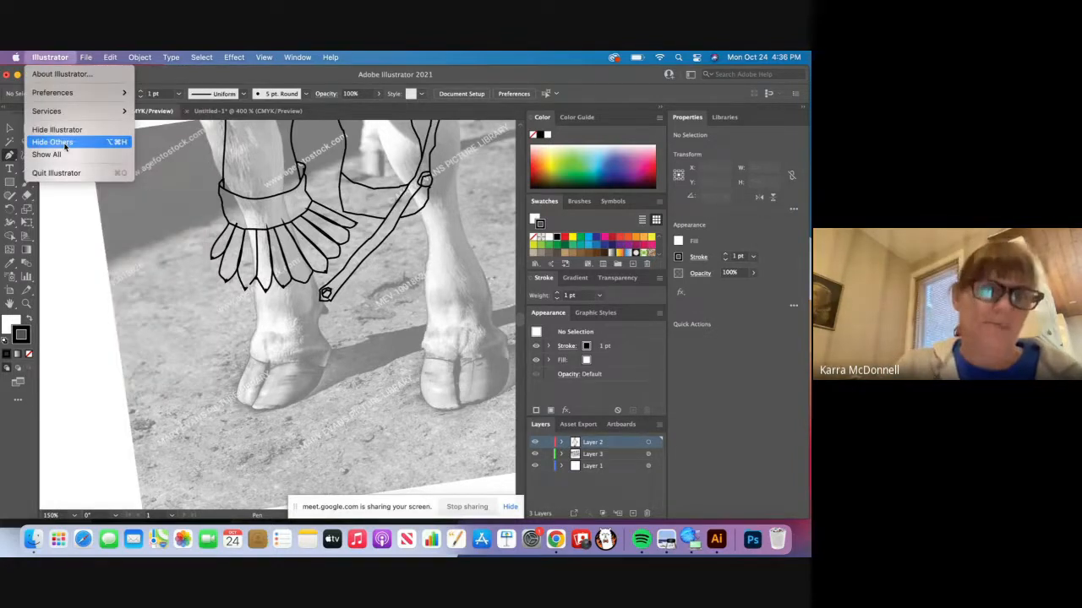
mouse_move(85, 56)
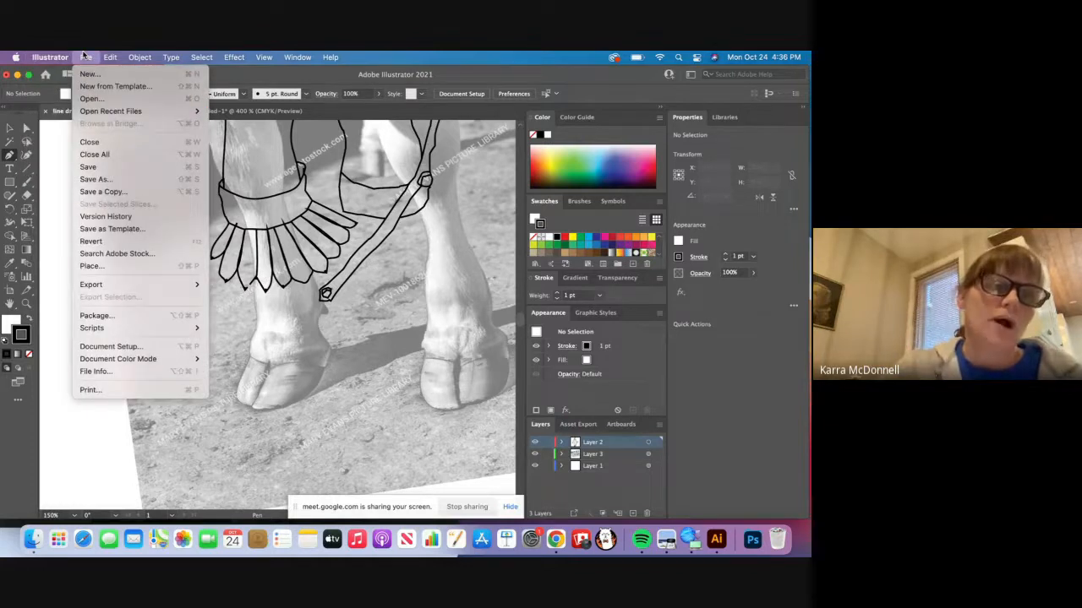
click(108, 181)
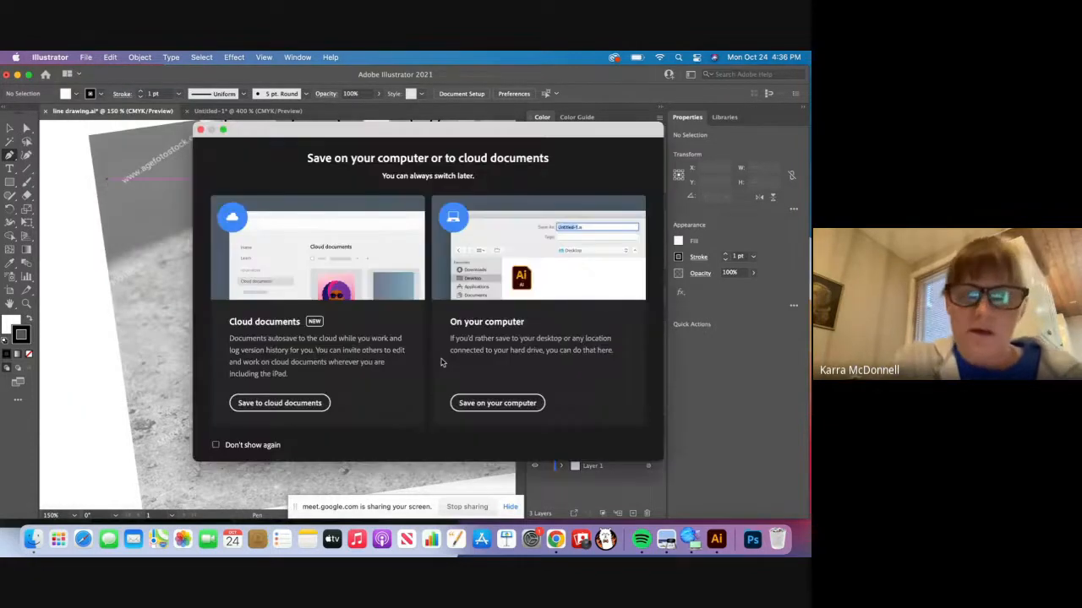
click(478, 402)
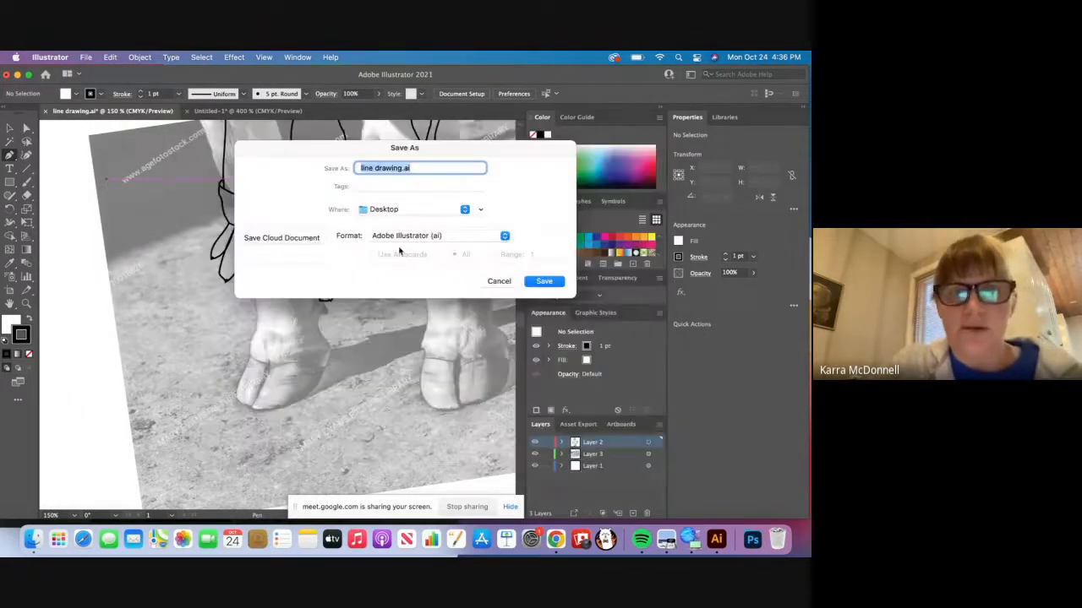
click(462, 240)
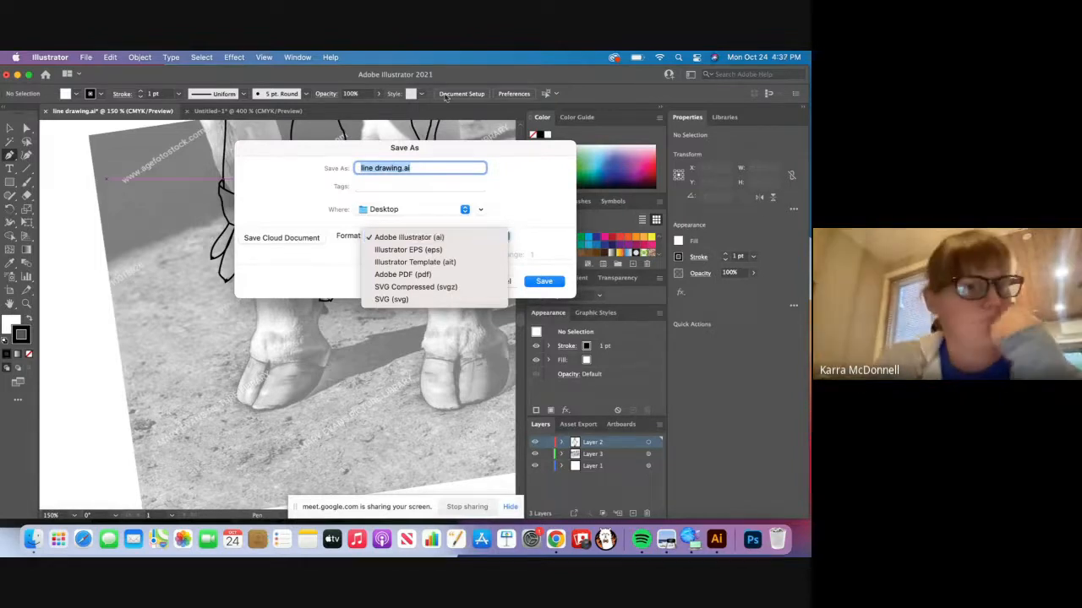
click(494, 143)
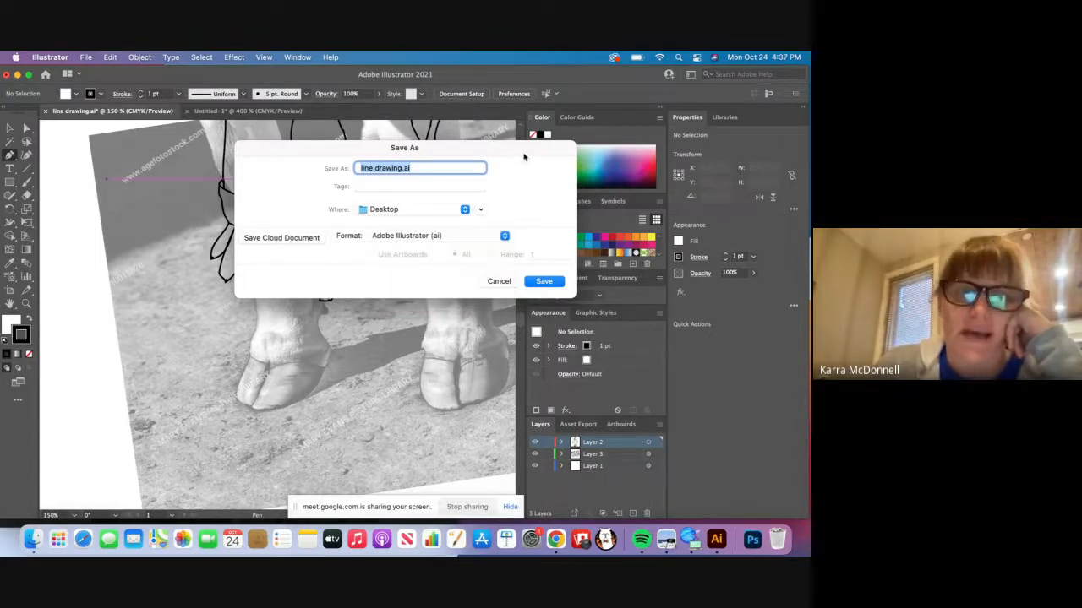
click(498, 282)
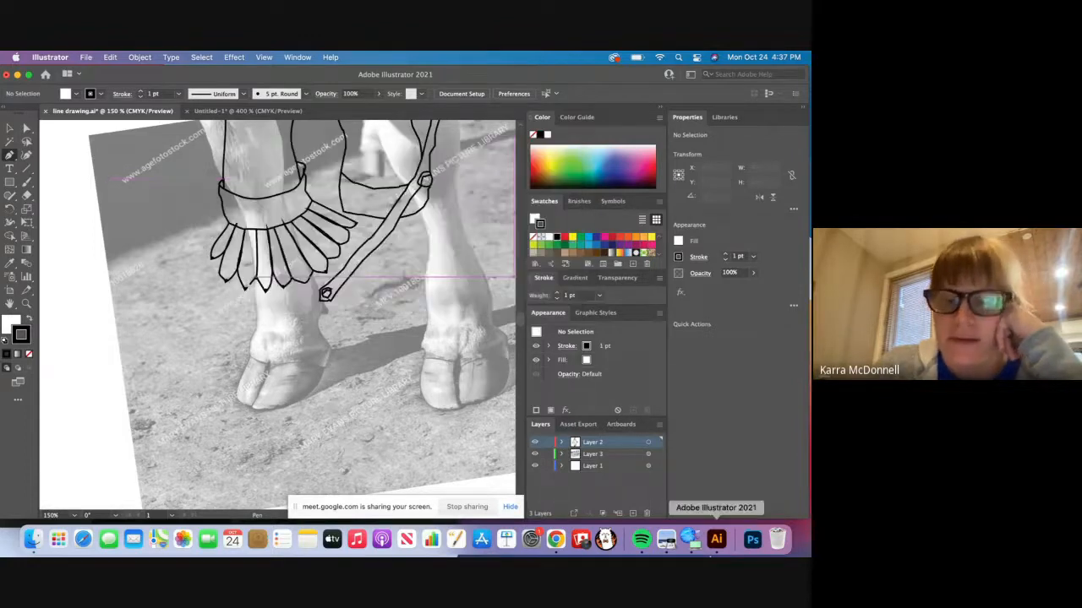
Switch to the Google Meet call in Chrome and move the browser window so the meeting's recording controls are in view
click(556, 541)
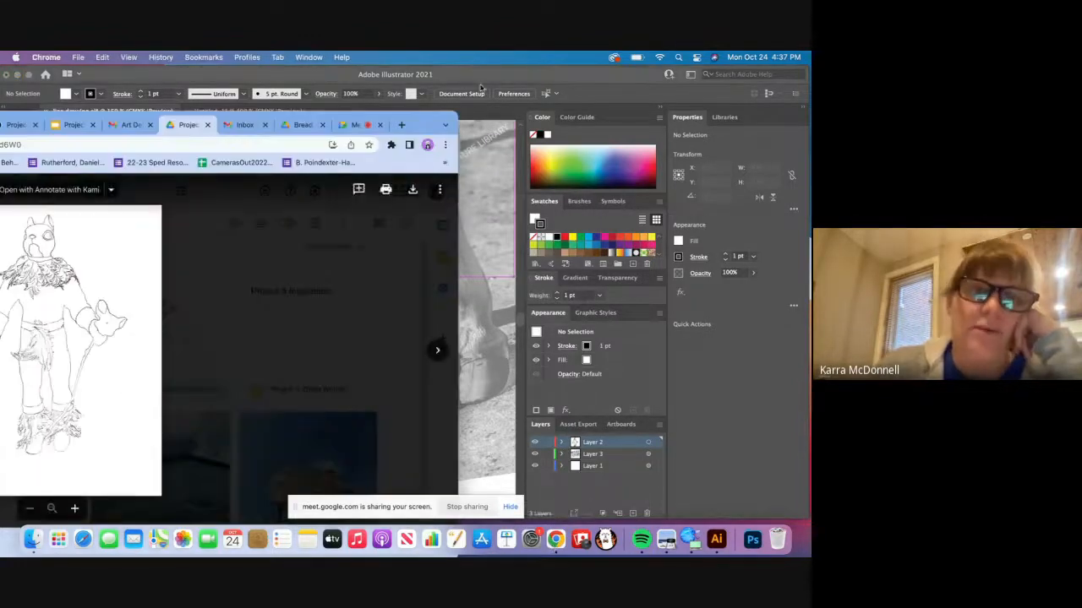
click(362, 125)
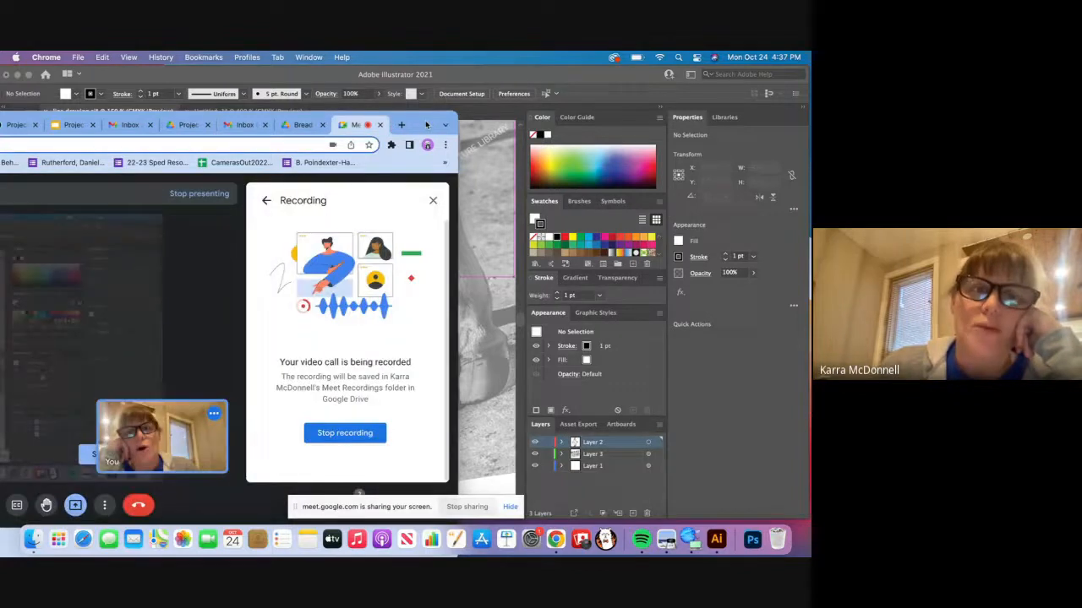
drag(425, 126, 737, 103)
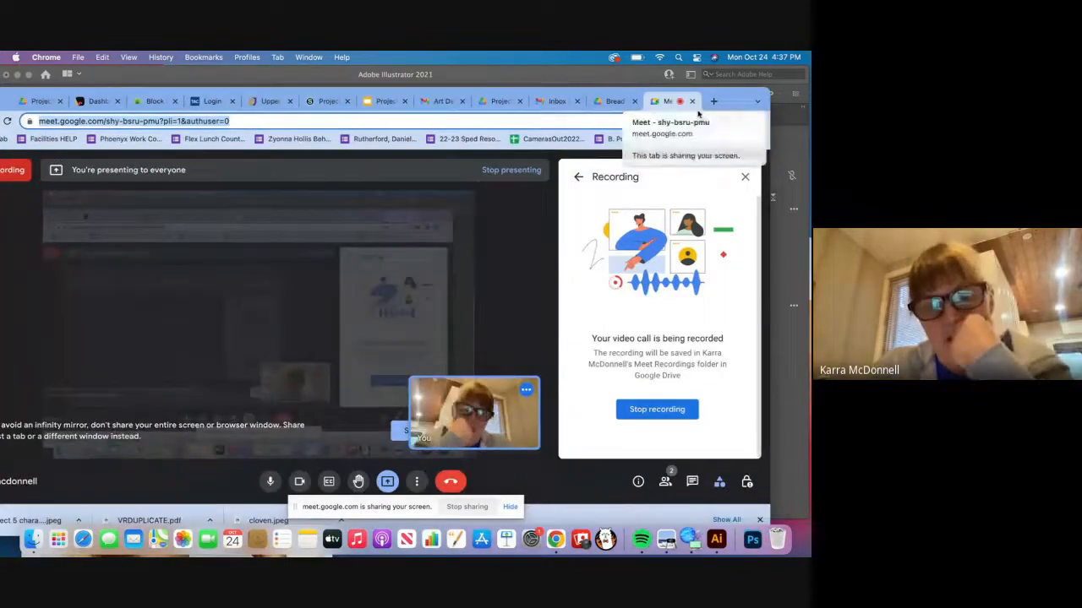